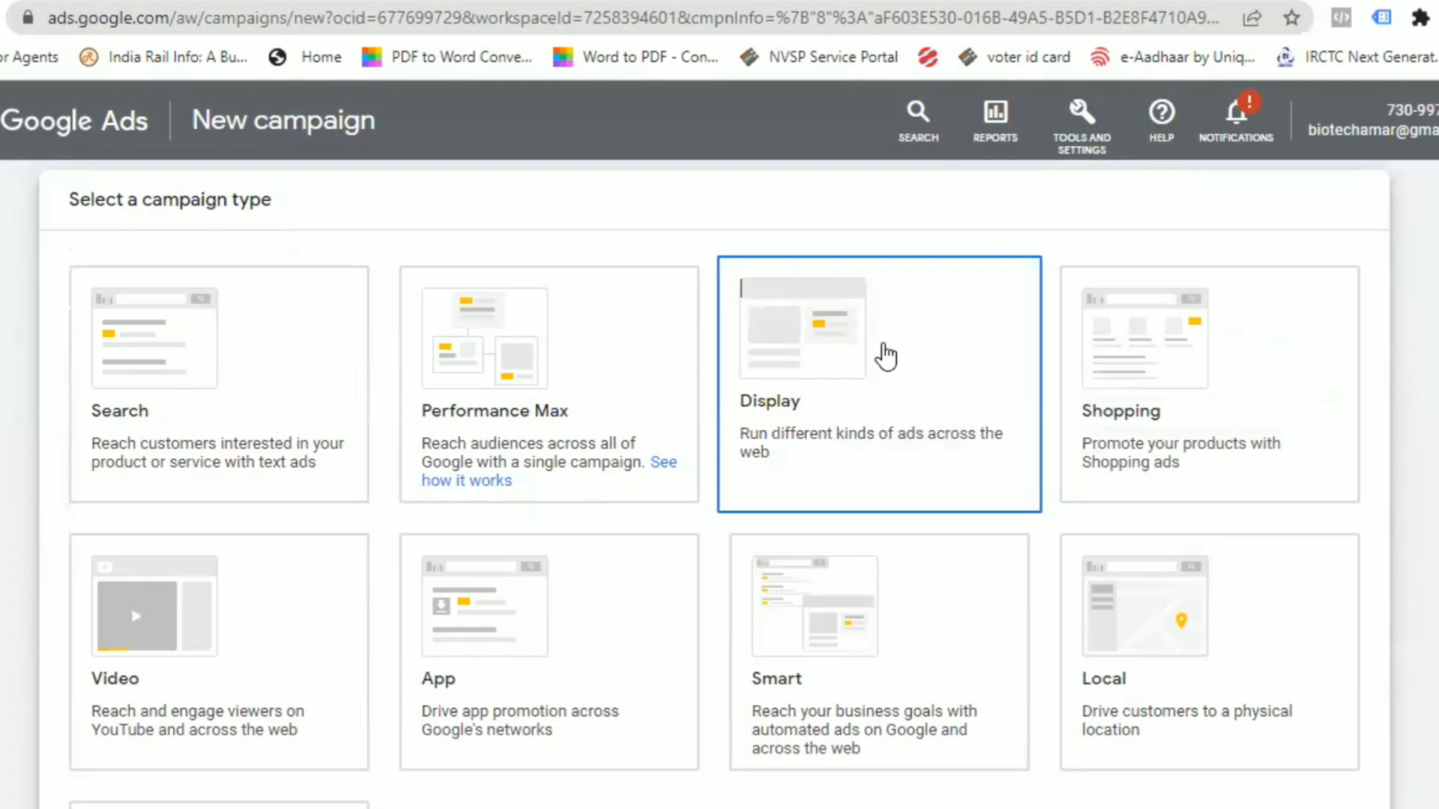
Keep the account-default conversion goals for the Display campaign and continue to the campaign settings
scroll(882, 349, down, 13)
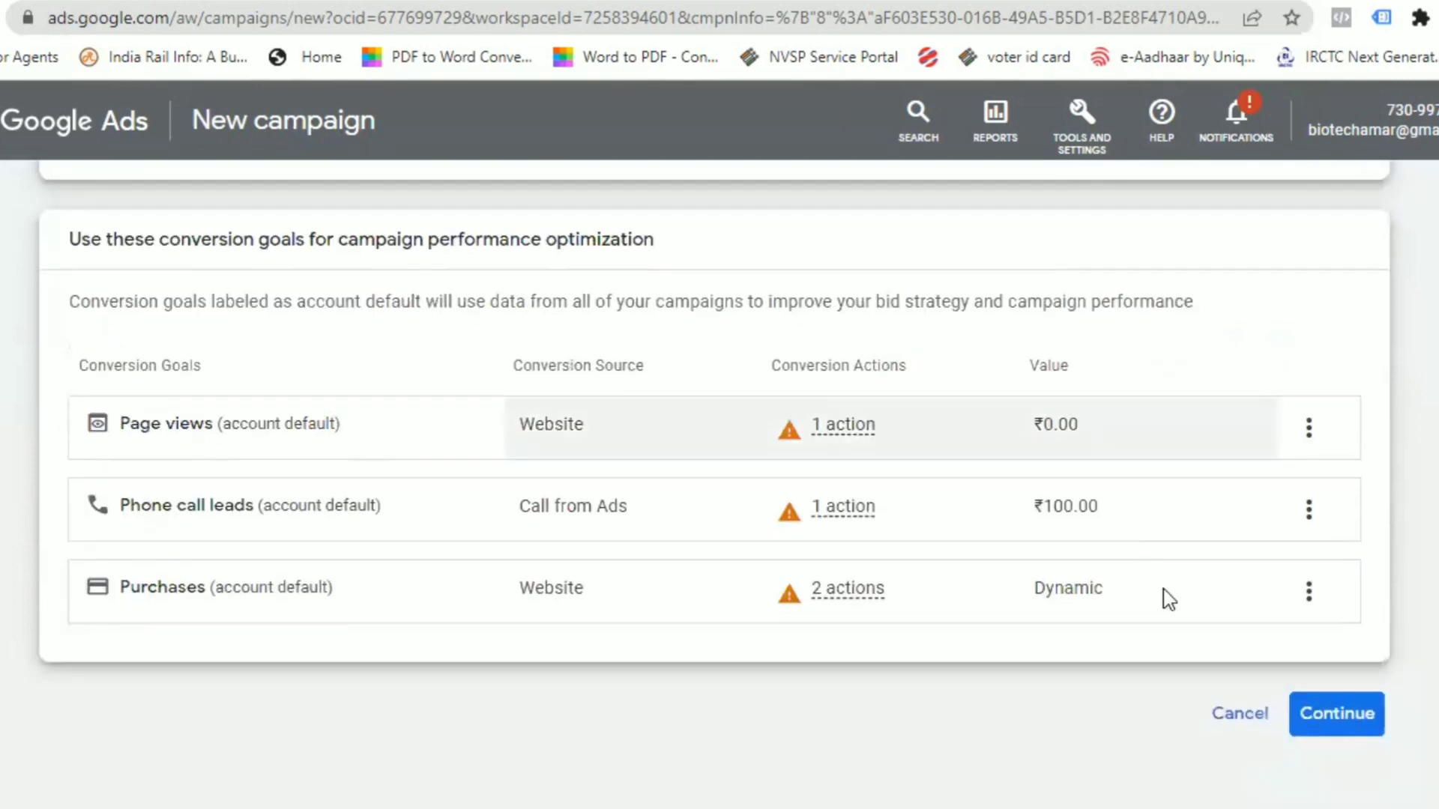
click(1315, 711)
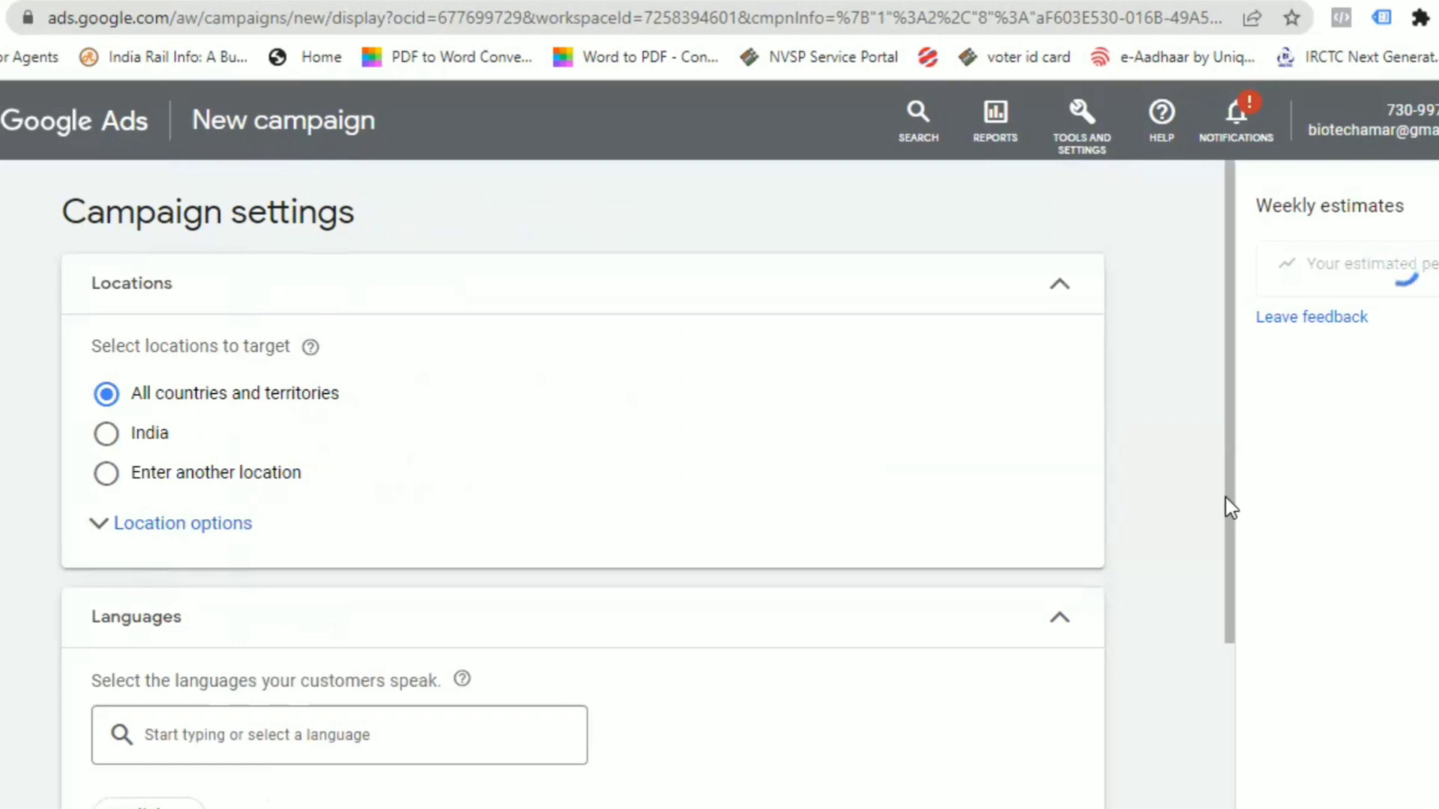
Review the additional campaign settings, keep all countries and English as targets, and continue to budget and bidding
scroll(1211, 552, down, 1)
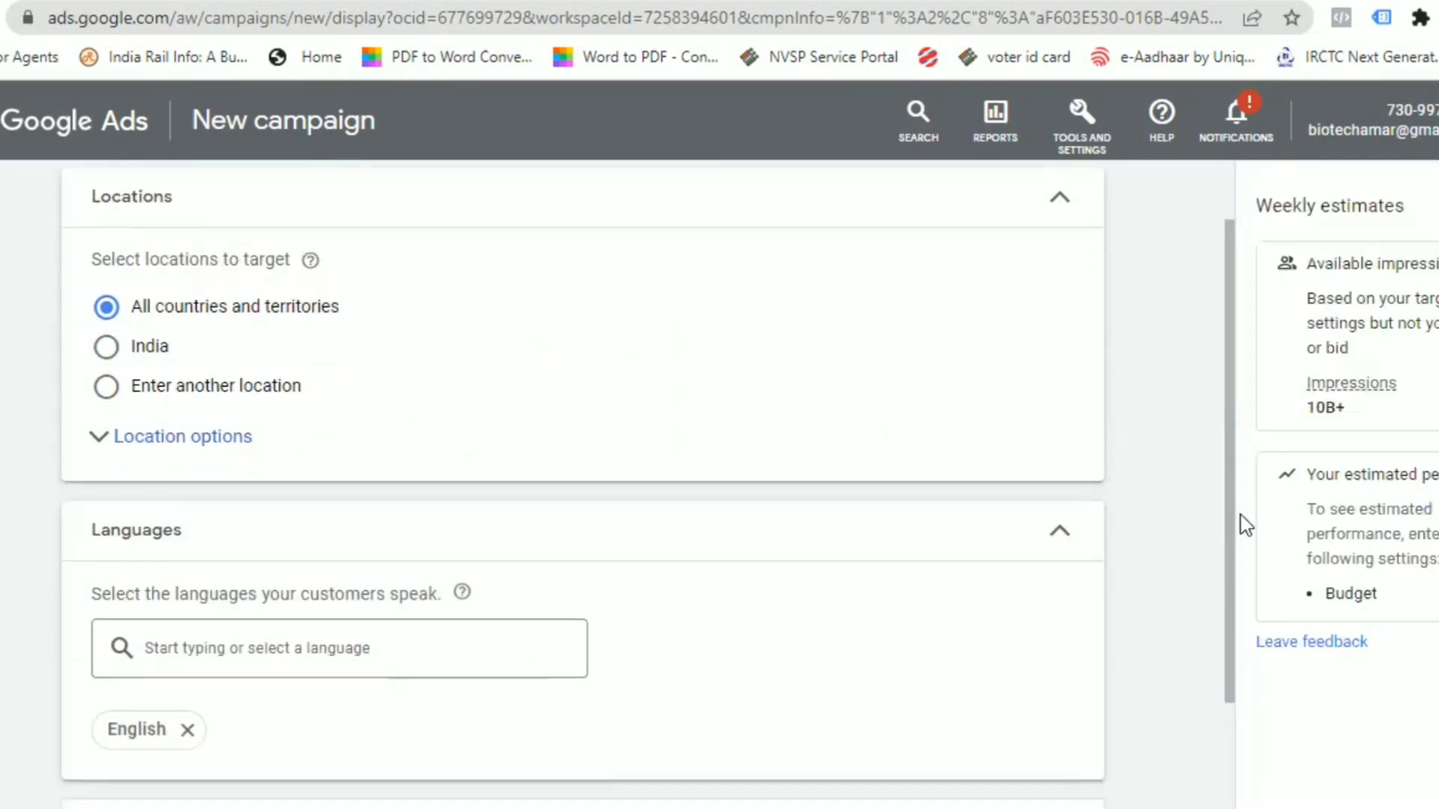
scroll(1204, 644, down, 3)
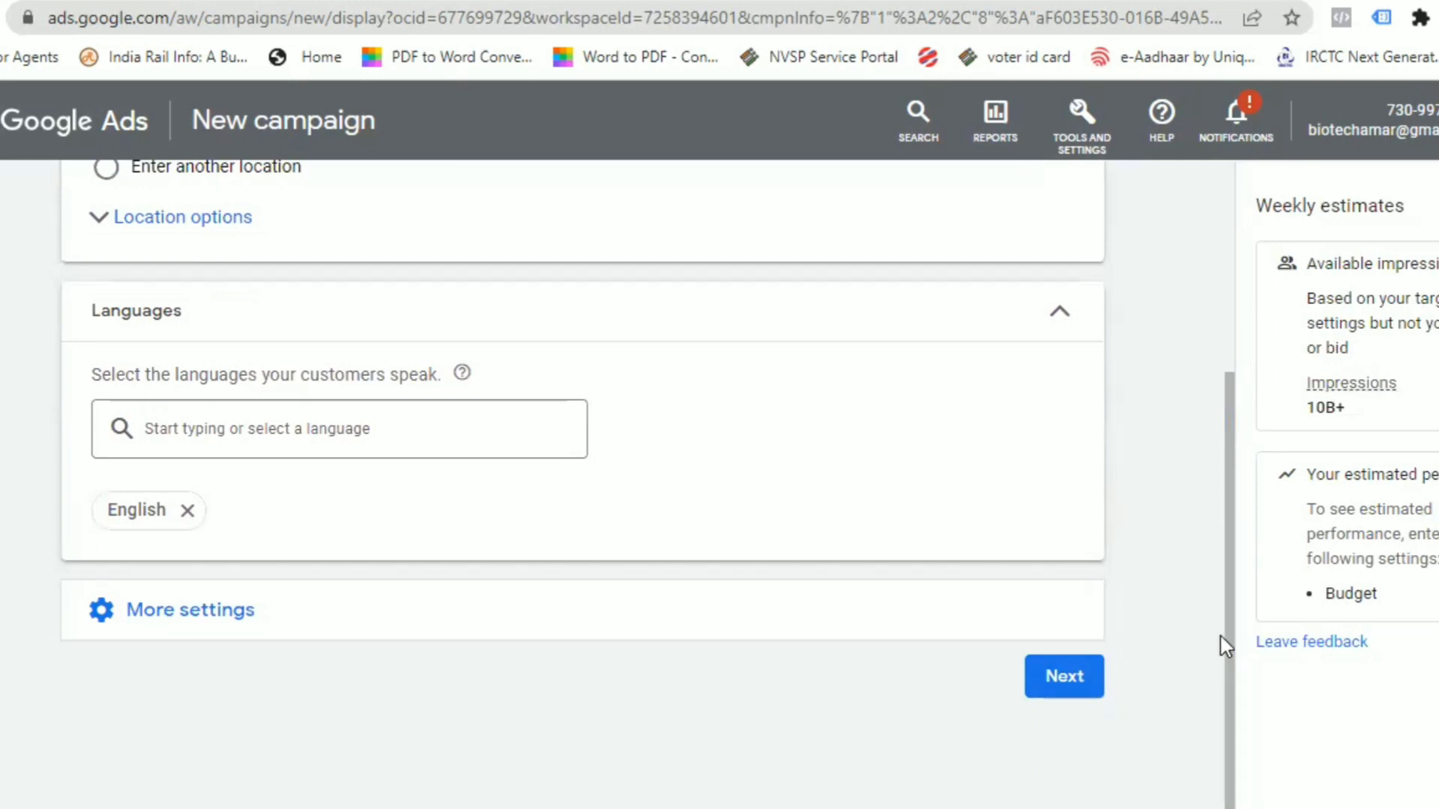
click(206, 608)
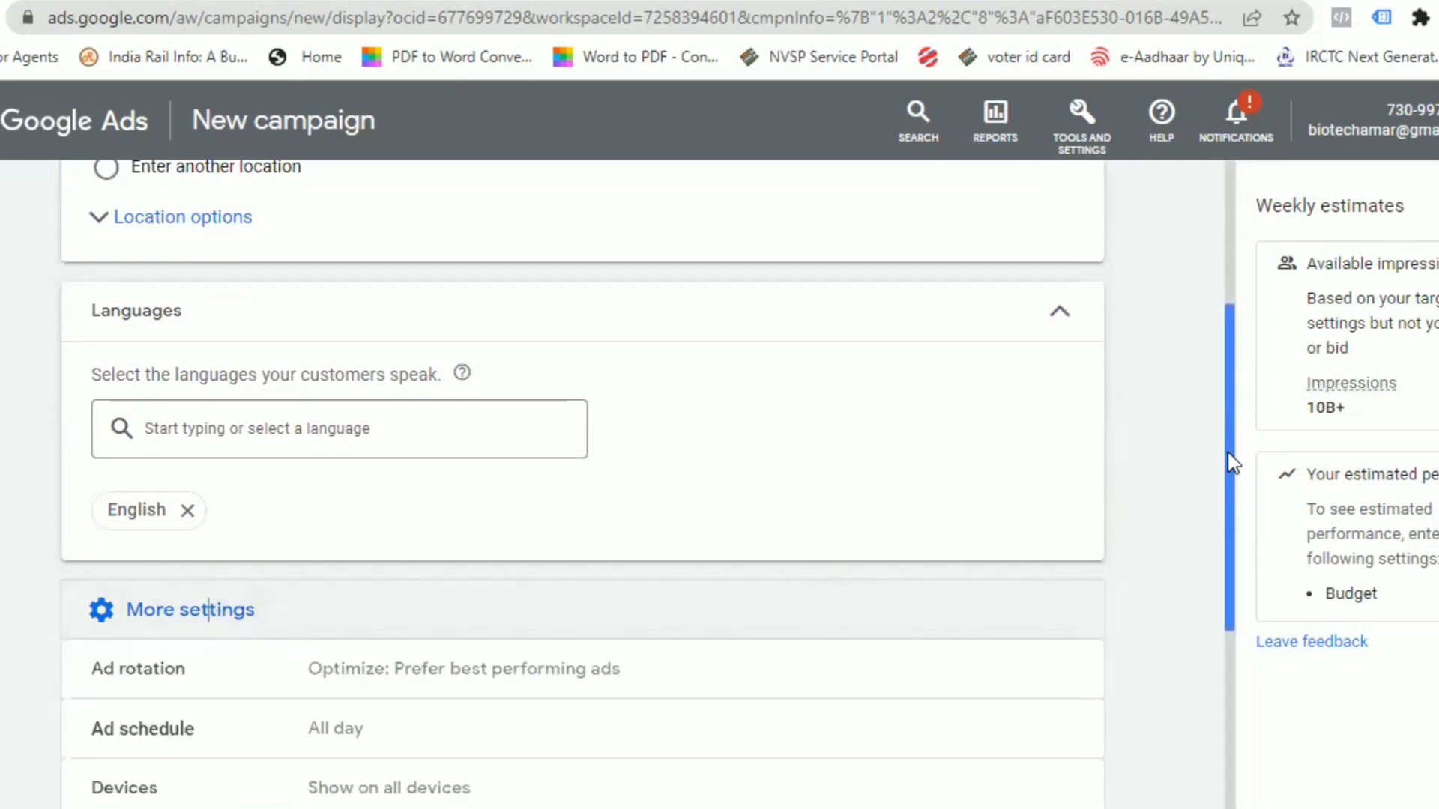
scroll(1230, 456, down, 3)
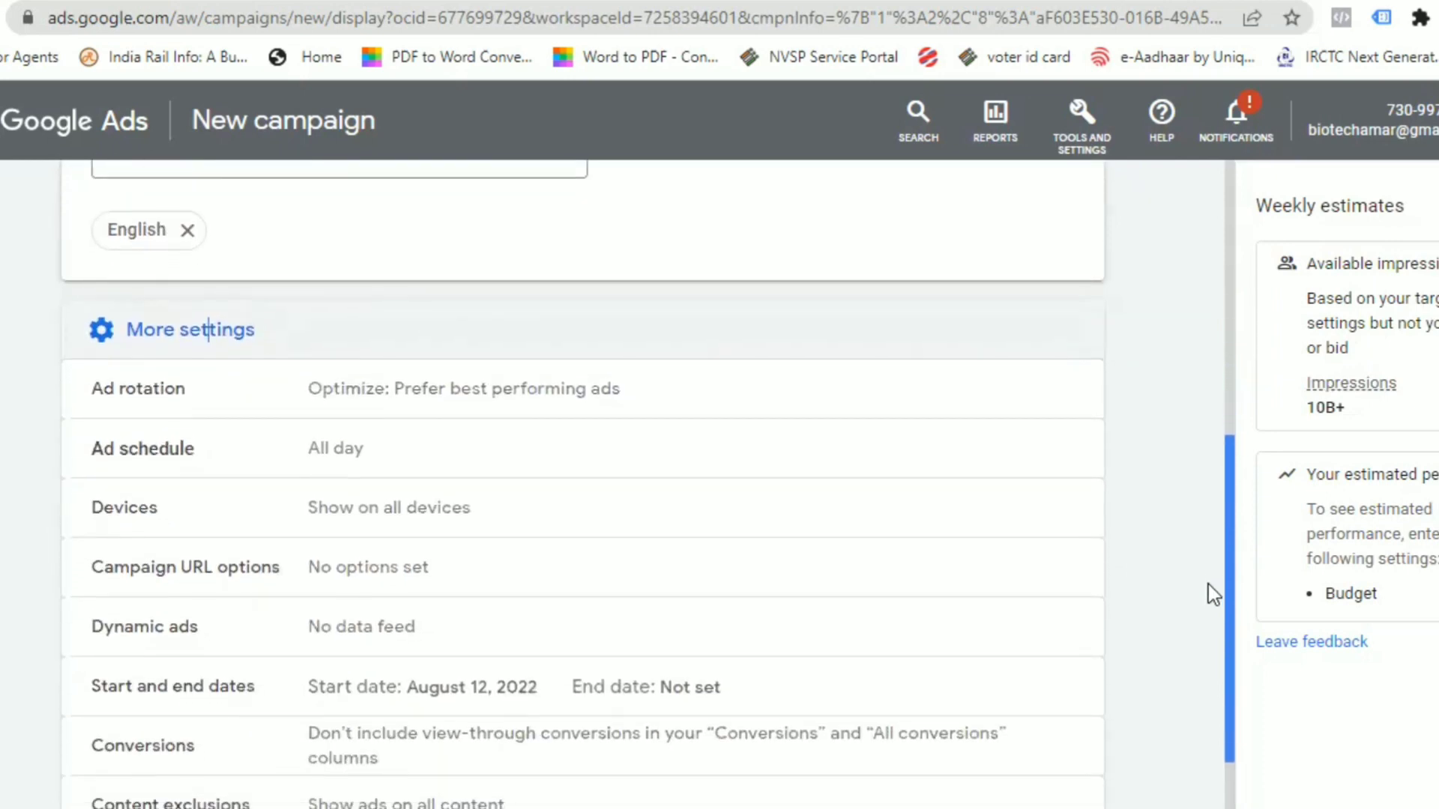
scroll(1207, 584, down, 3)
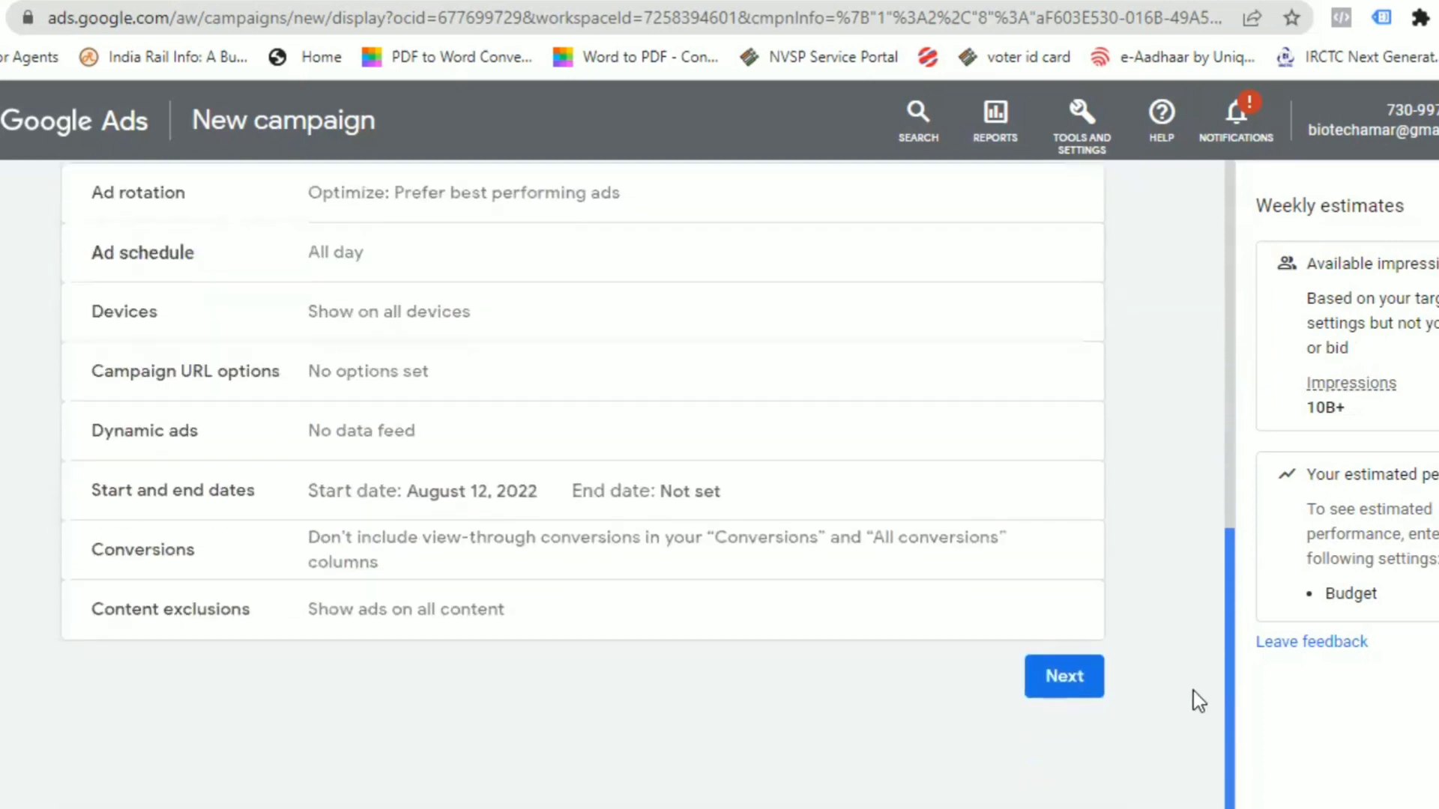
click(1057, 693)
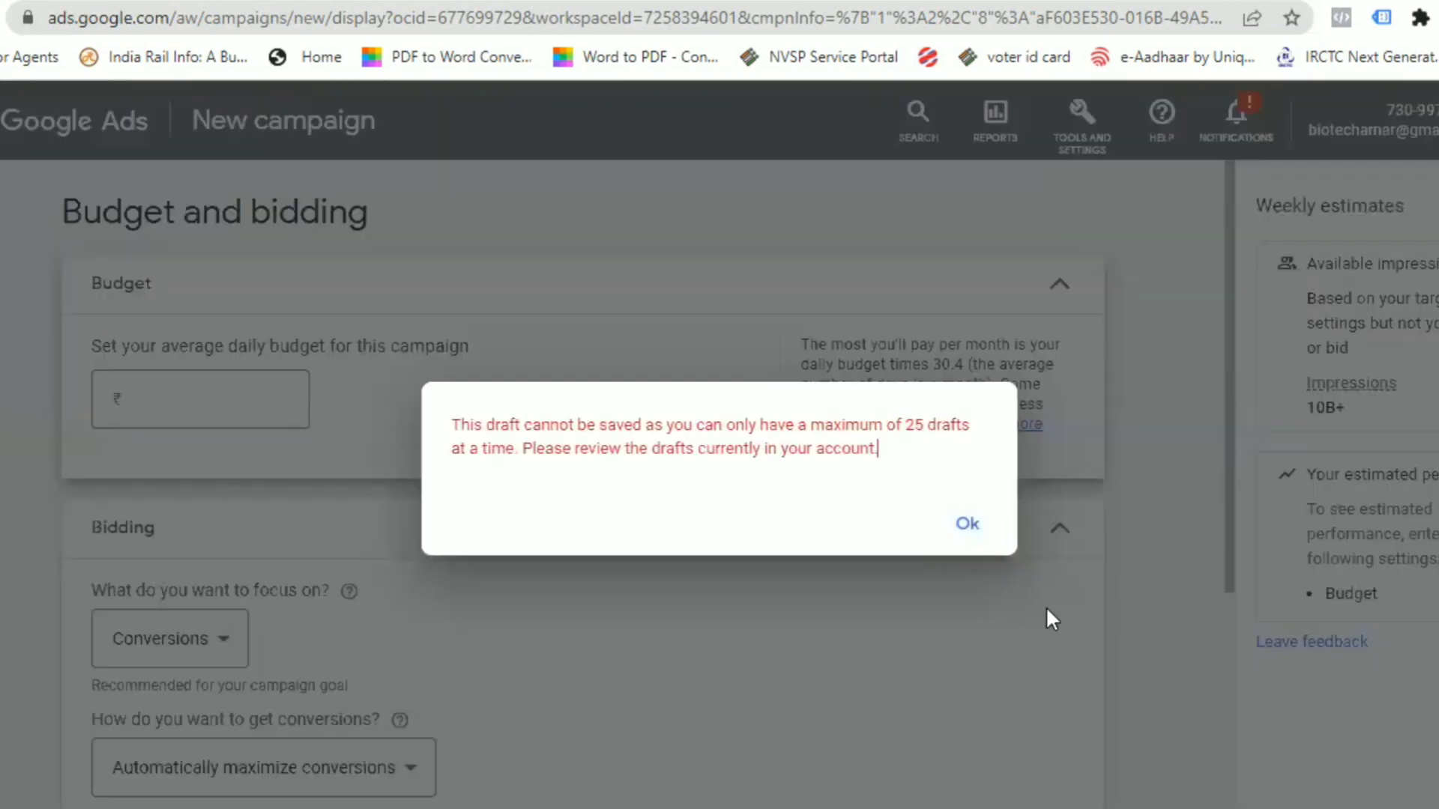
Leave the daily budget empty, keep bidding on automatically maximized conversions, and continue to targeting, dismissing the draft-limit messages
click(967, 537)
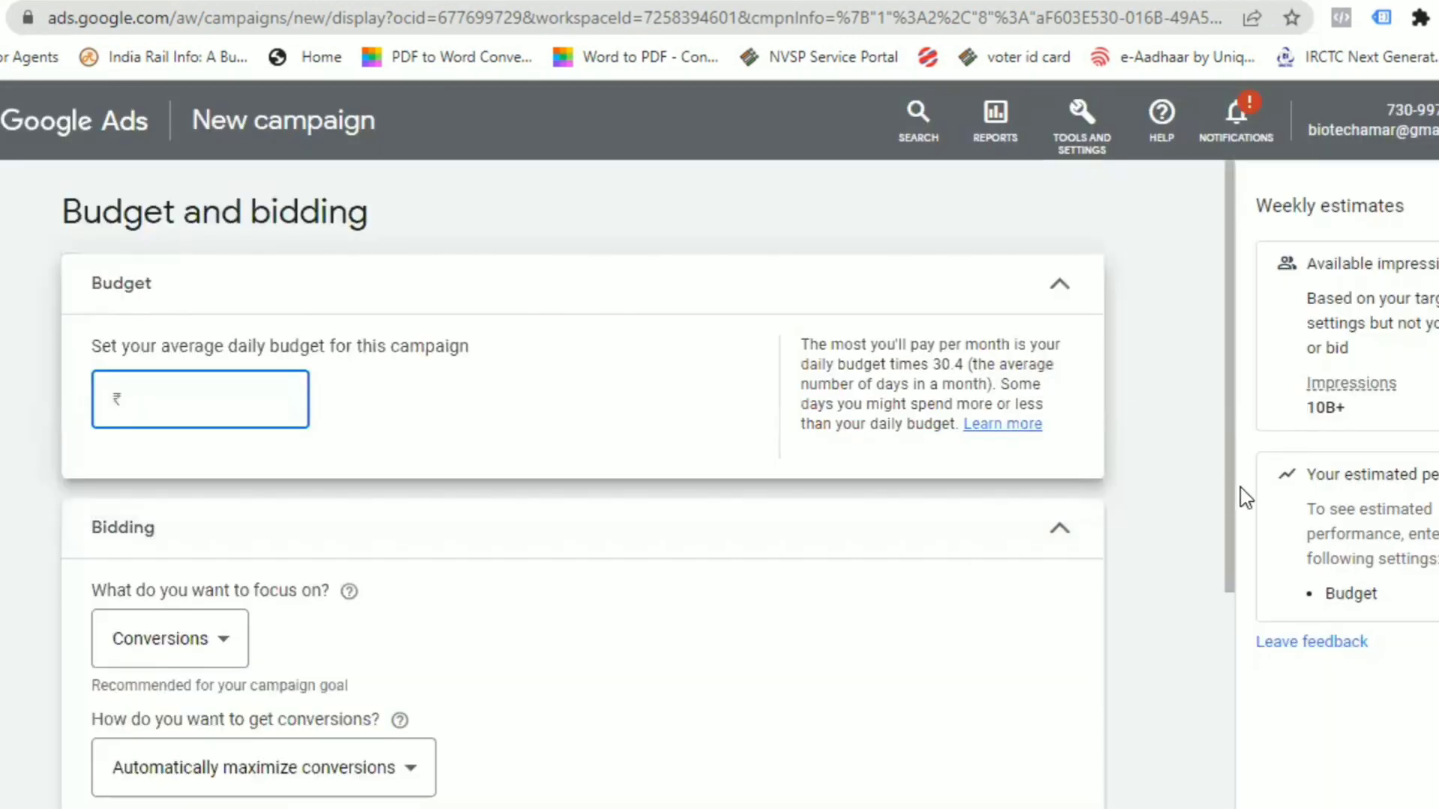
scroll(1223, 610, down, 5)
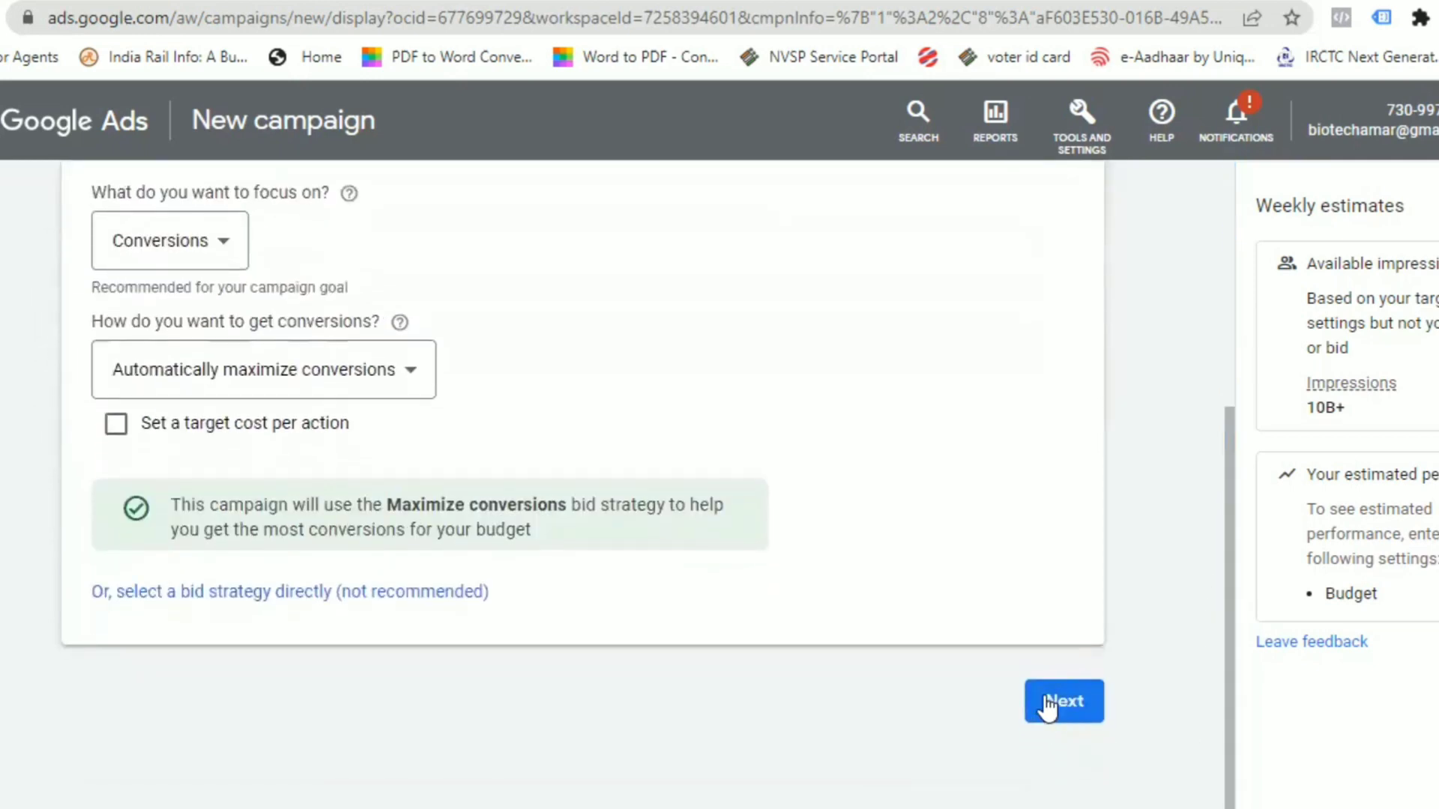
click(1047, 707)
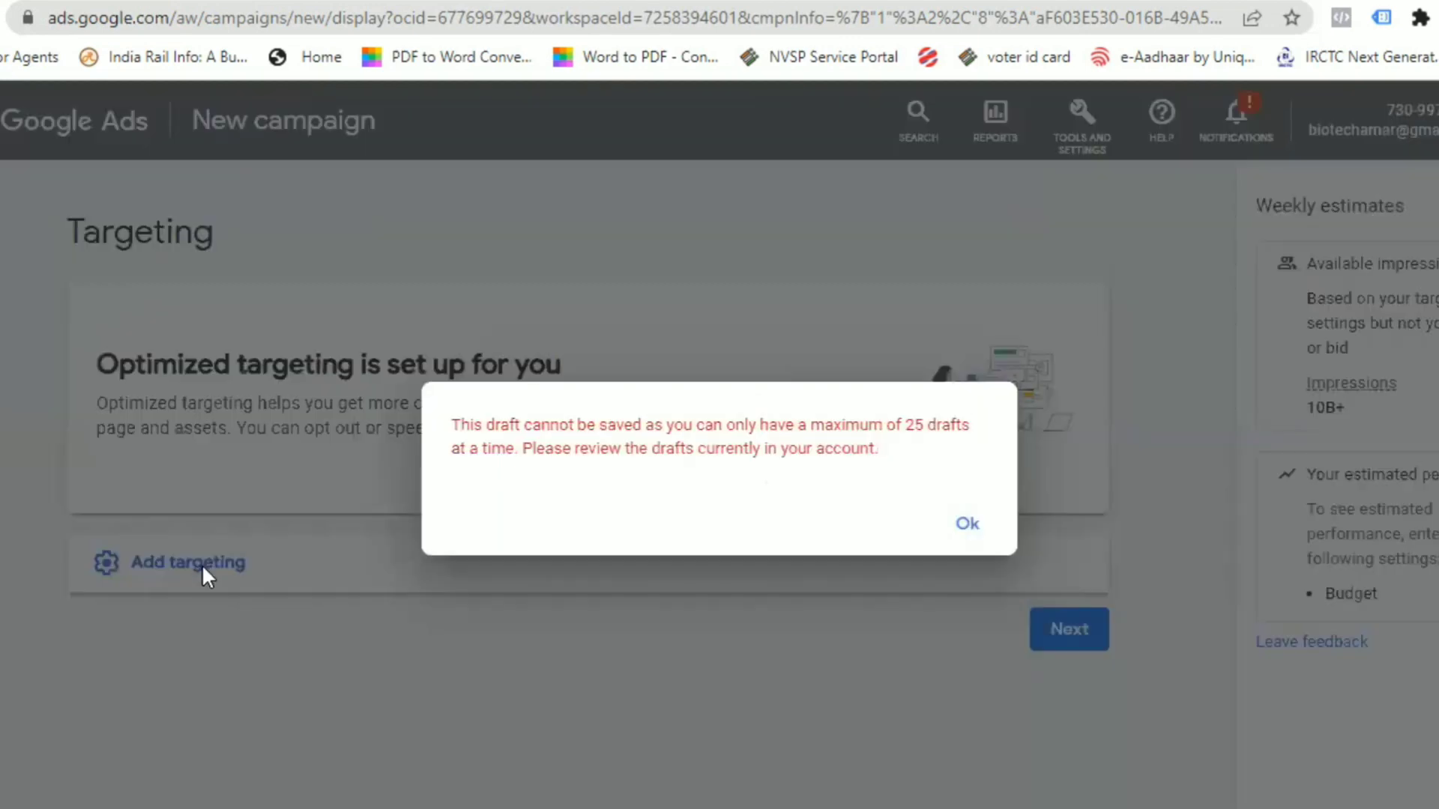
click(968, 522)
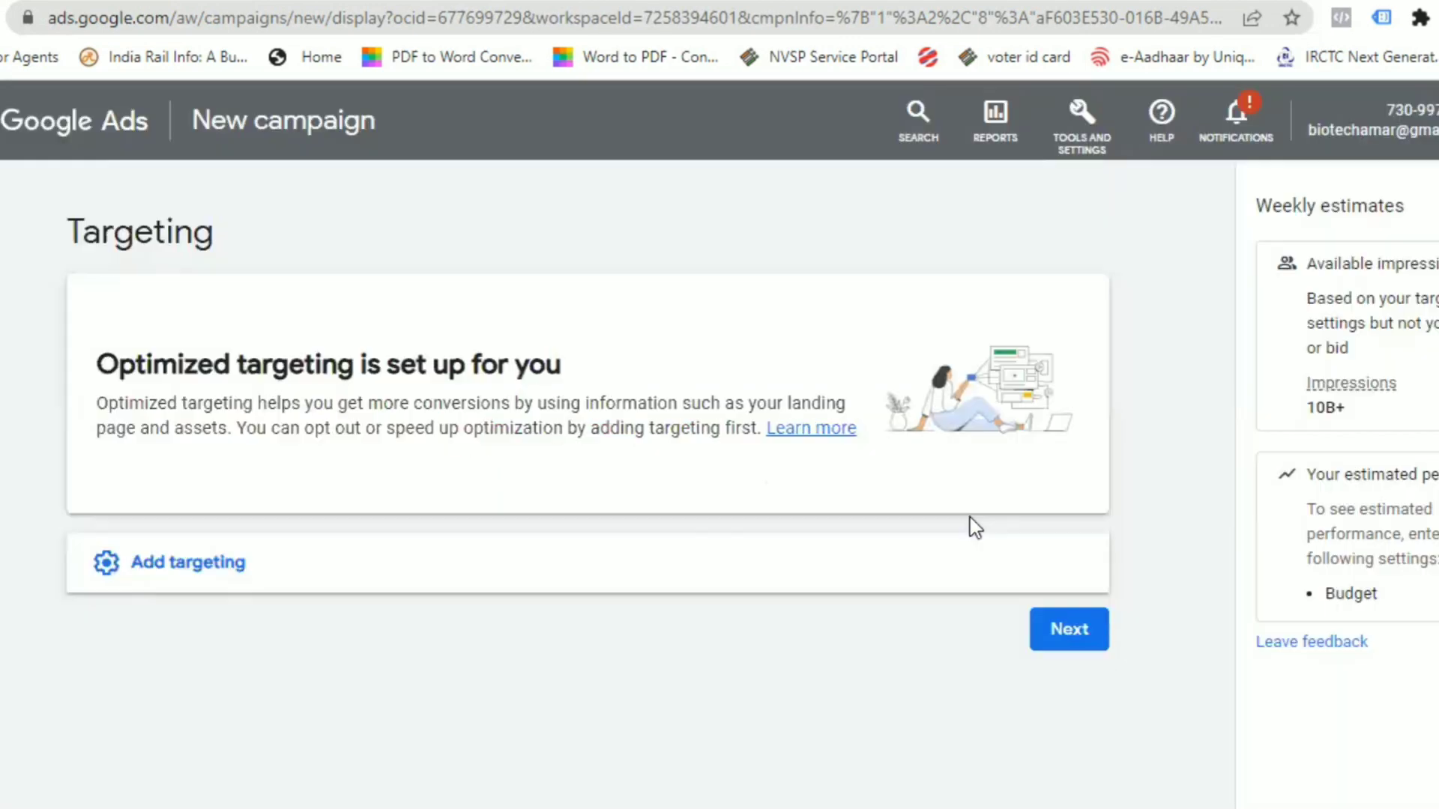
Add demographics targeting with every gender, age, parental status and income group kept, then collapse its section
click(209, 562)
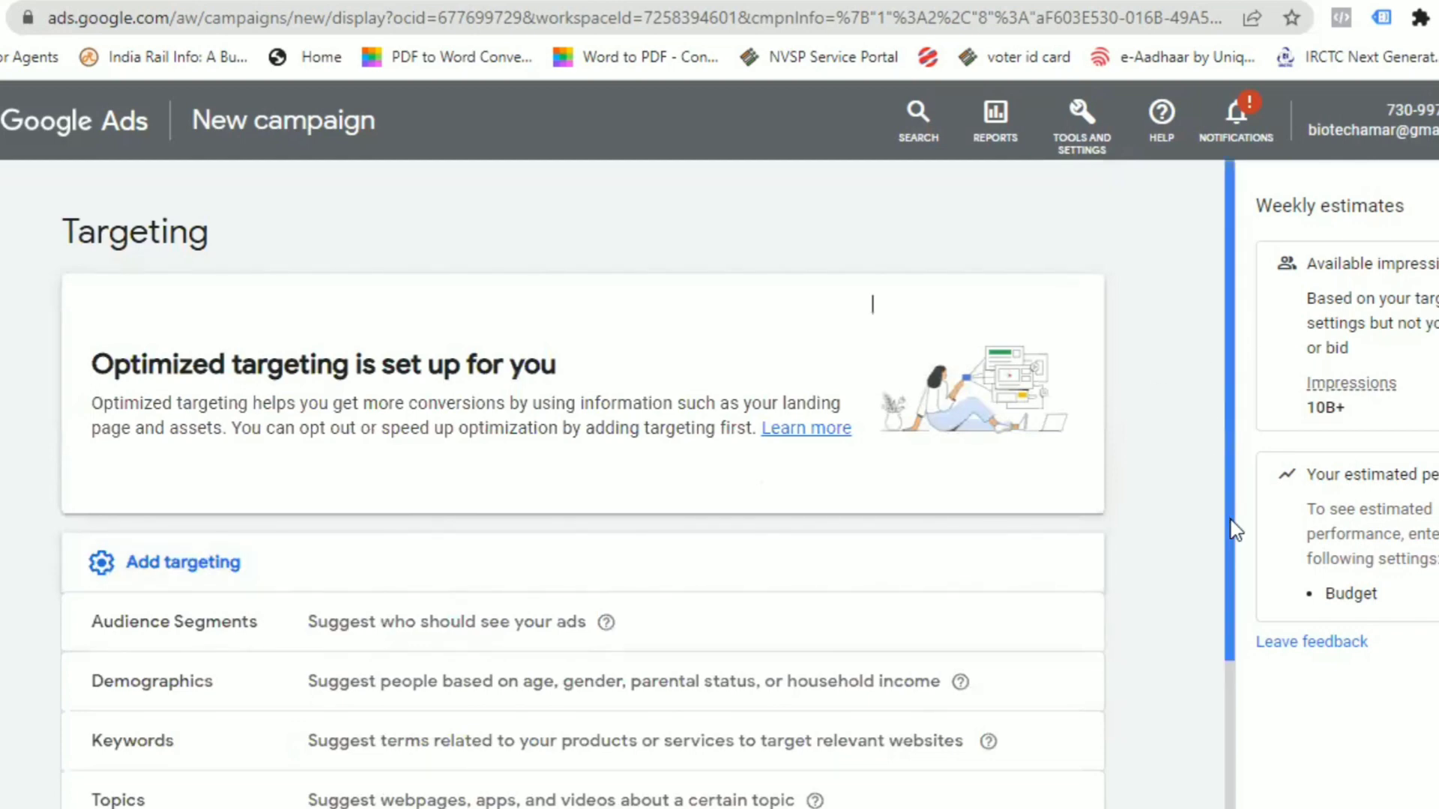
drag(1229, 524, 1211, 631)
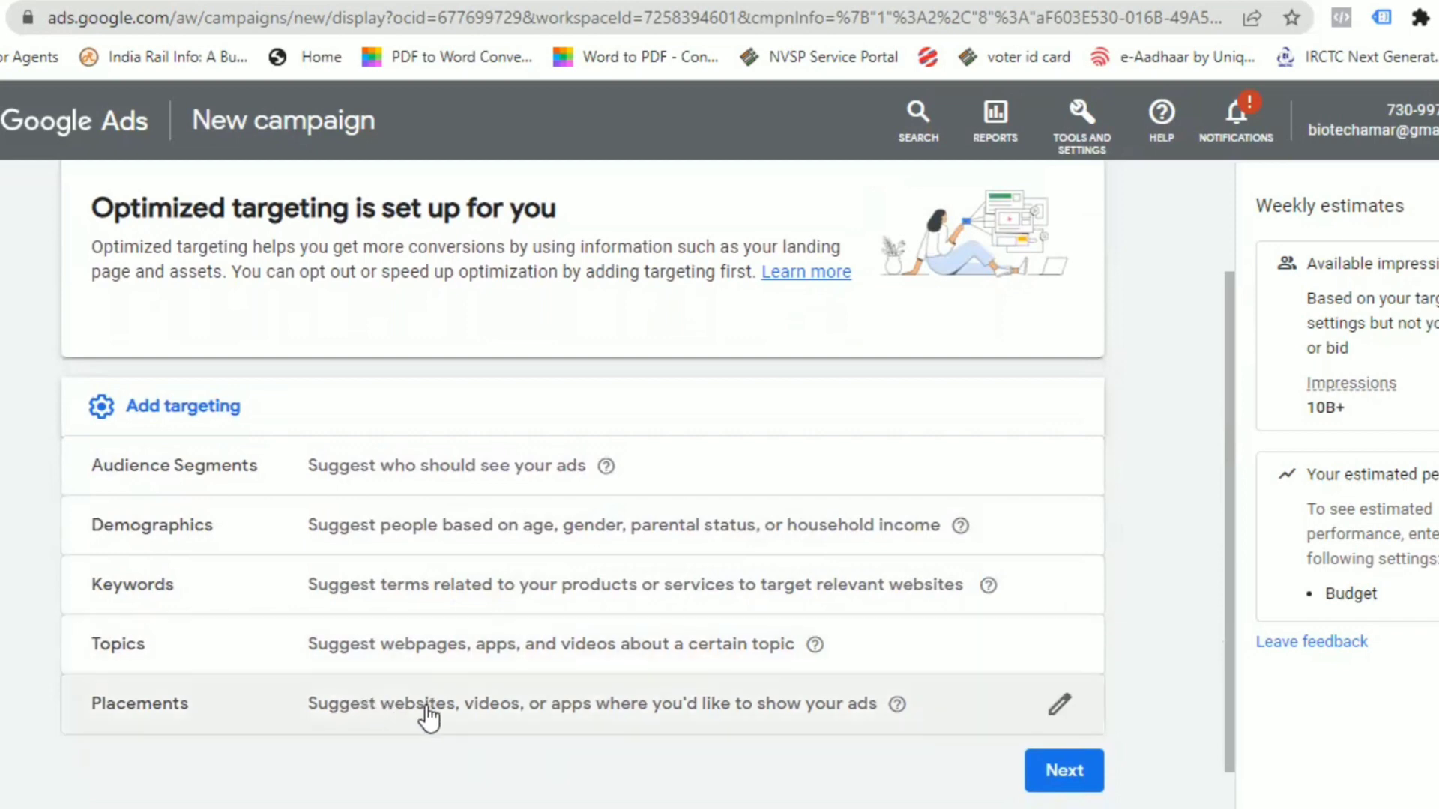
click(489, 528)
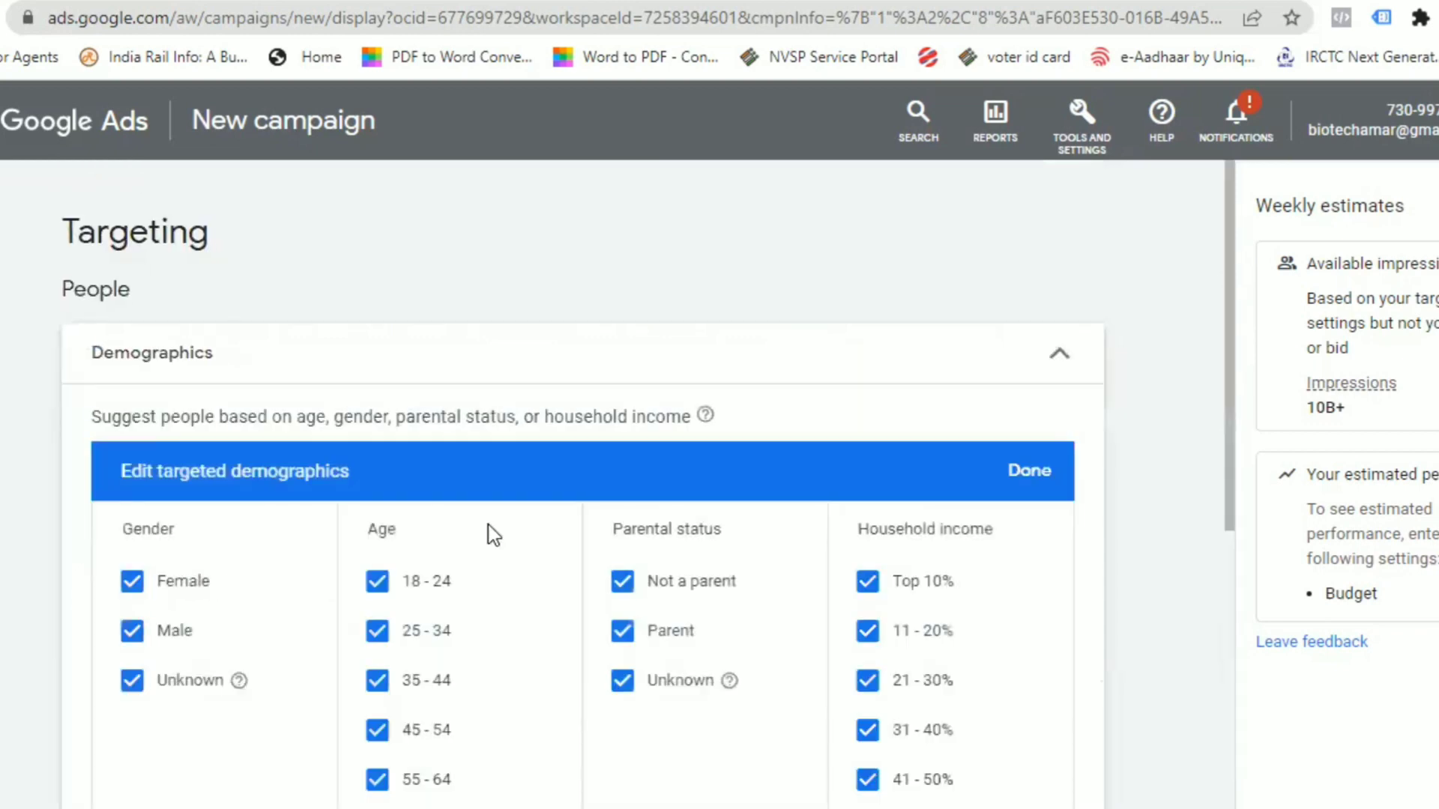
click(1057, 366)
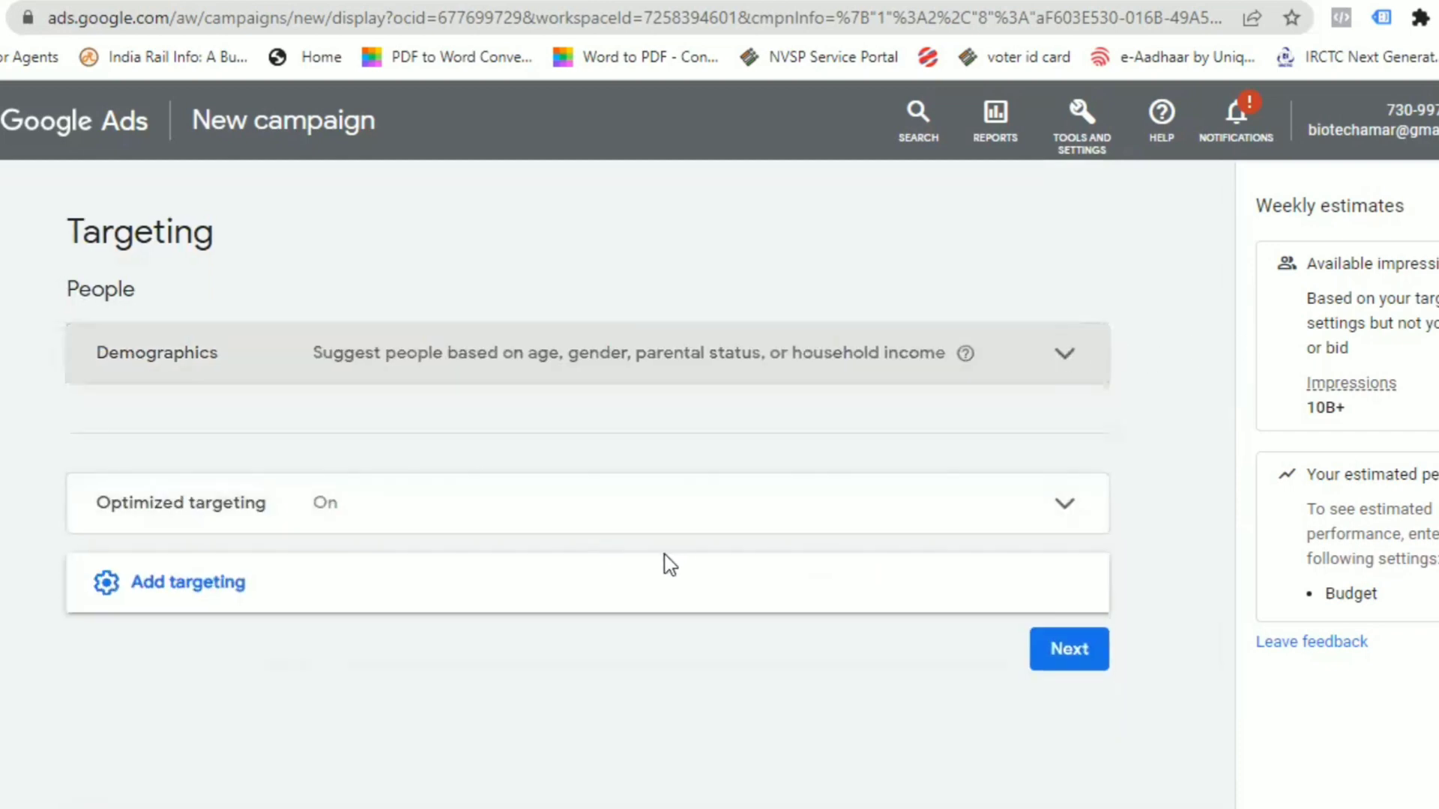
Add audience segments targeting and display its browsable segment categories
click(235, 592)
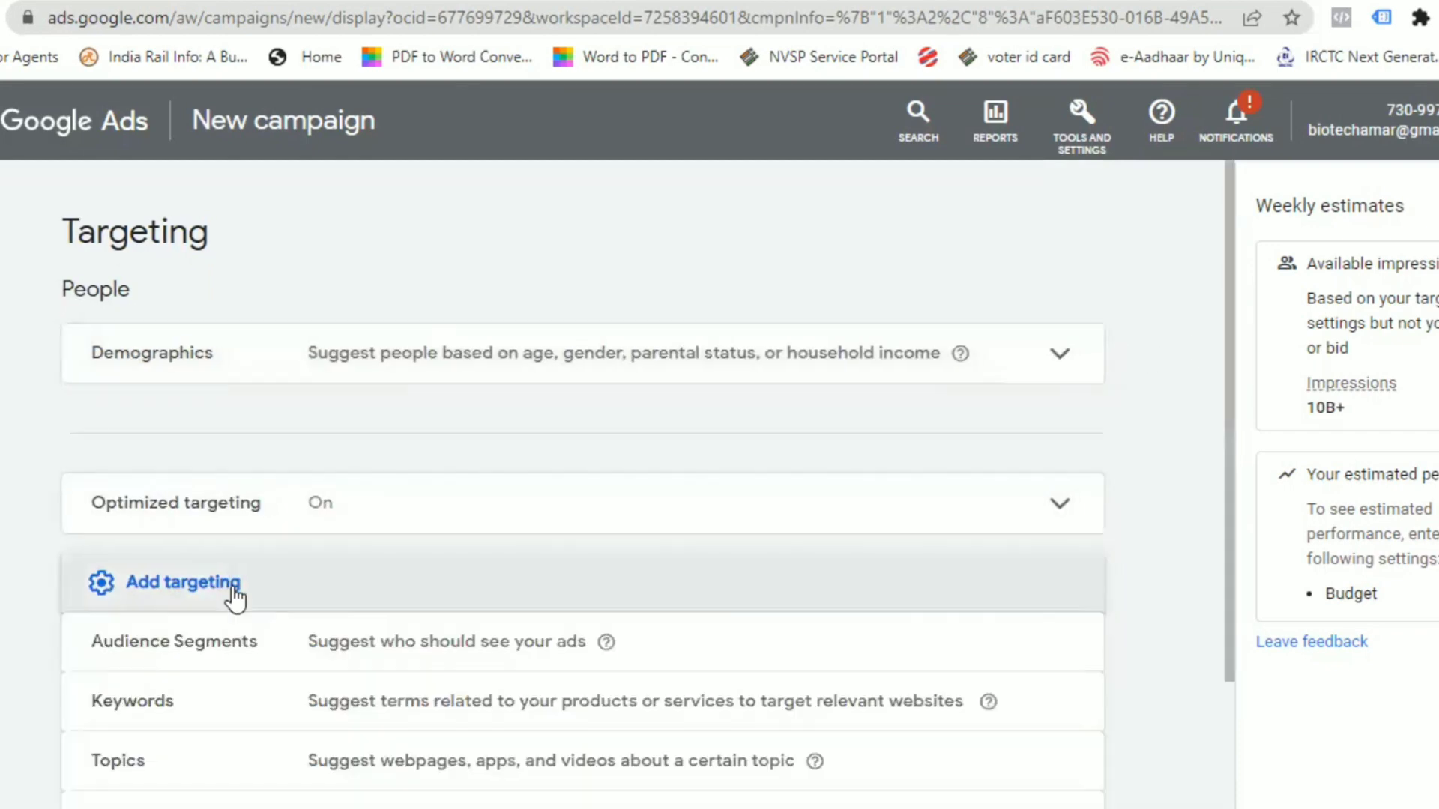
click(427, 663)
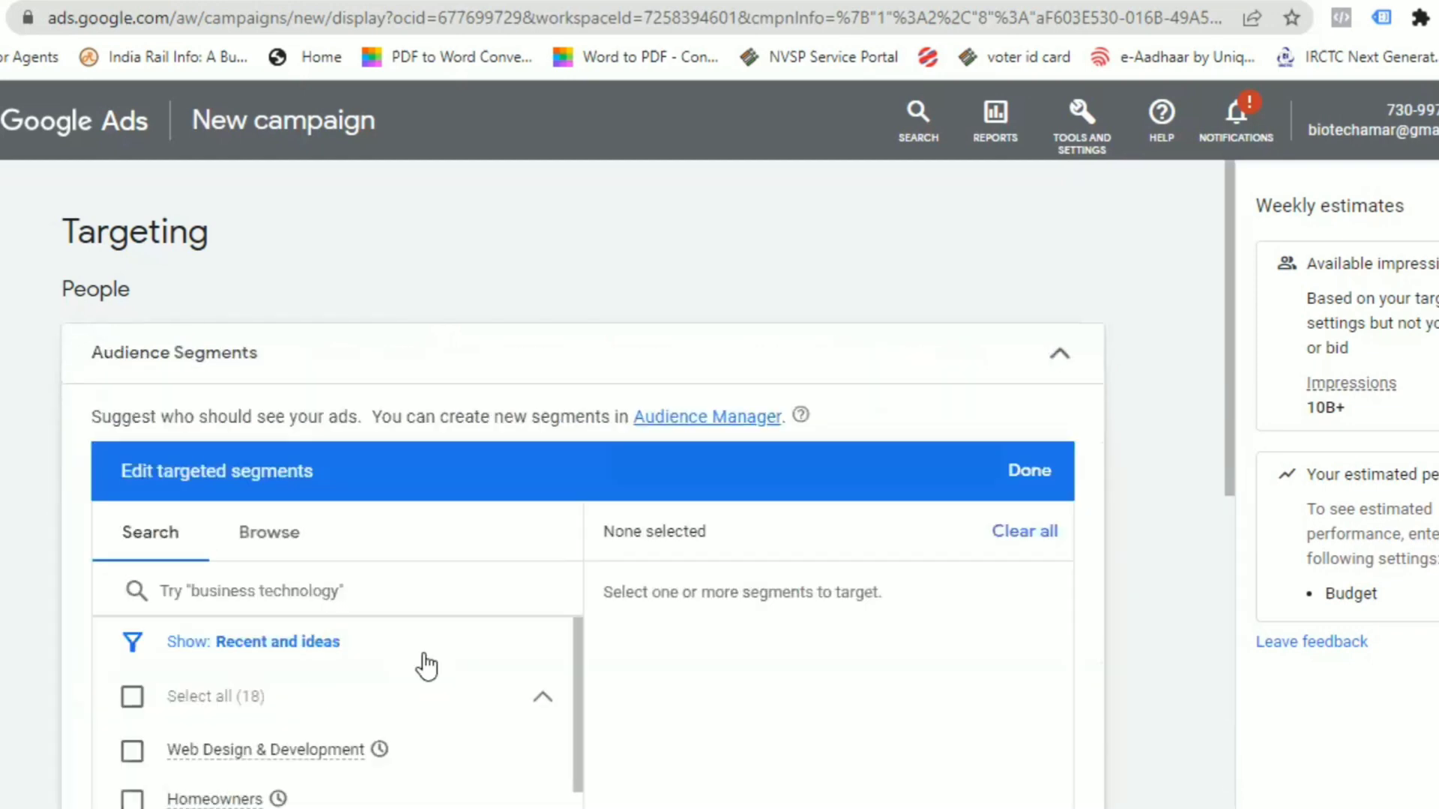
click(290, 545)
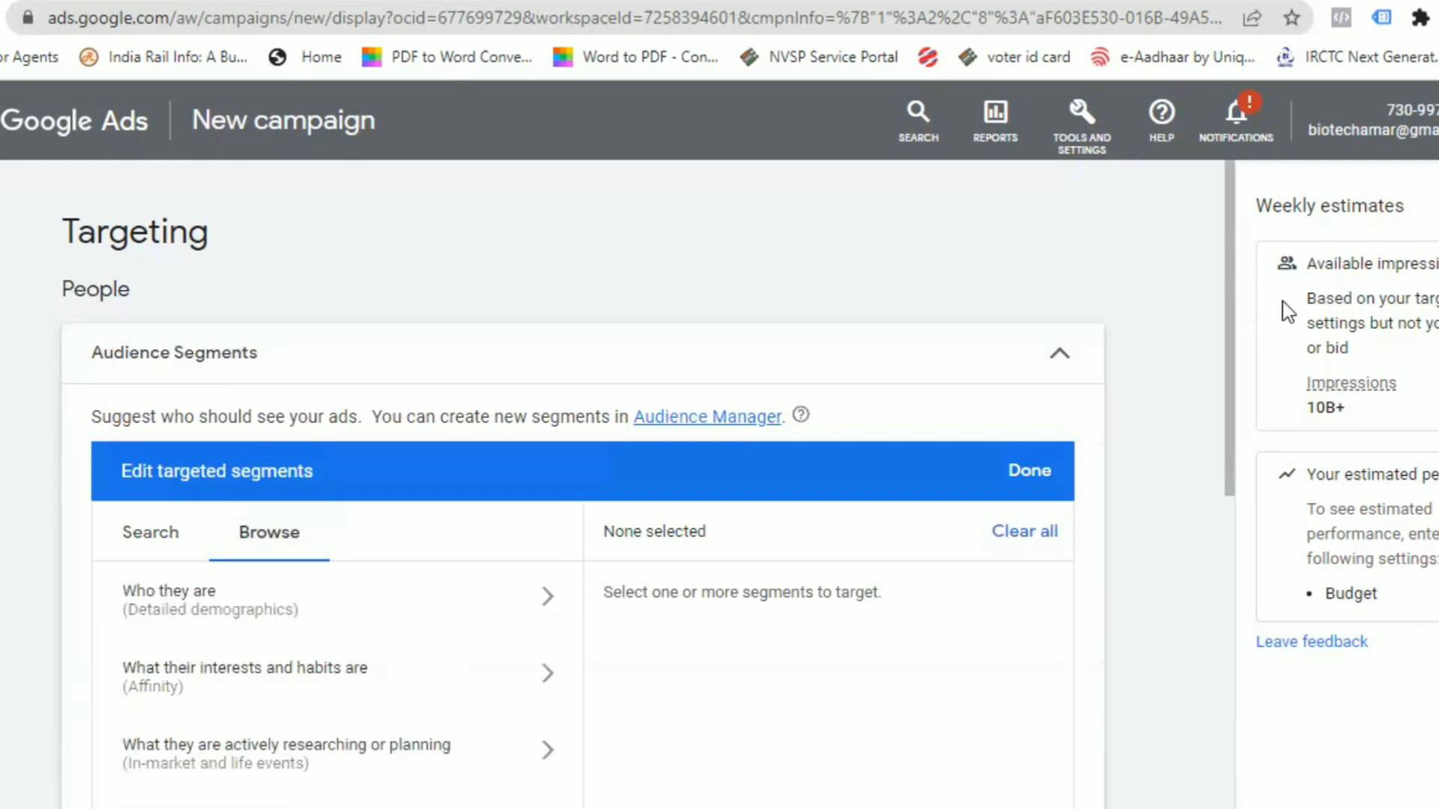
drag(1235, 347, 1196, 477)
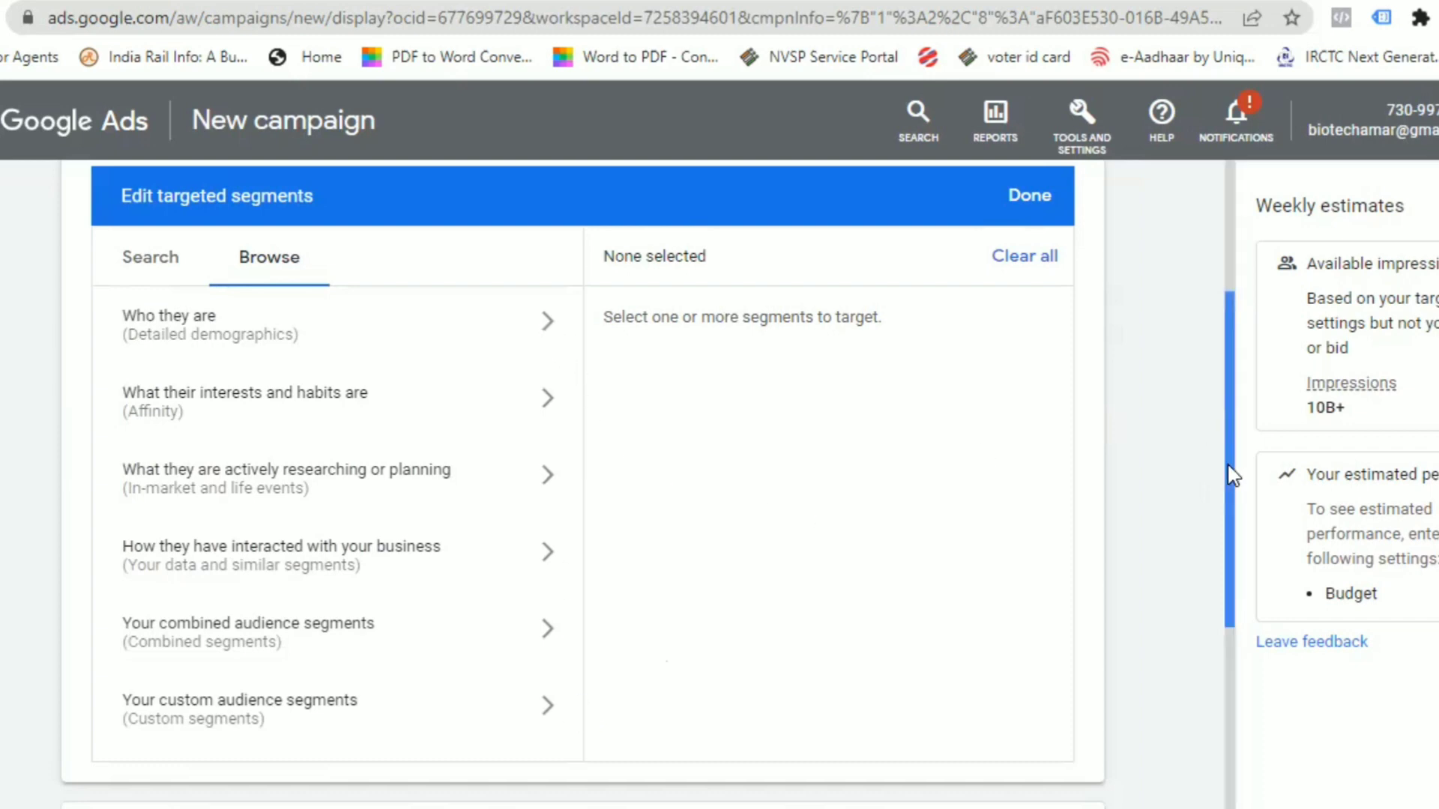
mouse_move(1231, 476)
mouse_down()
mouse_move(1224, 433)
mouse_move(1220, 464)
mouse_up()
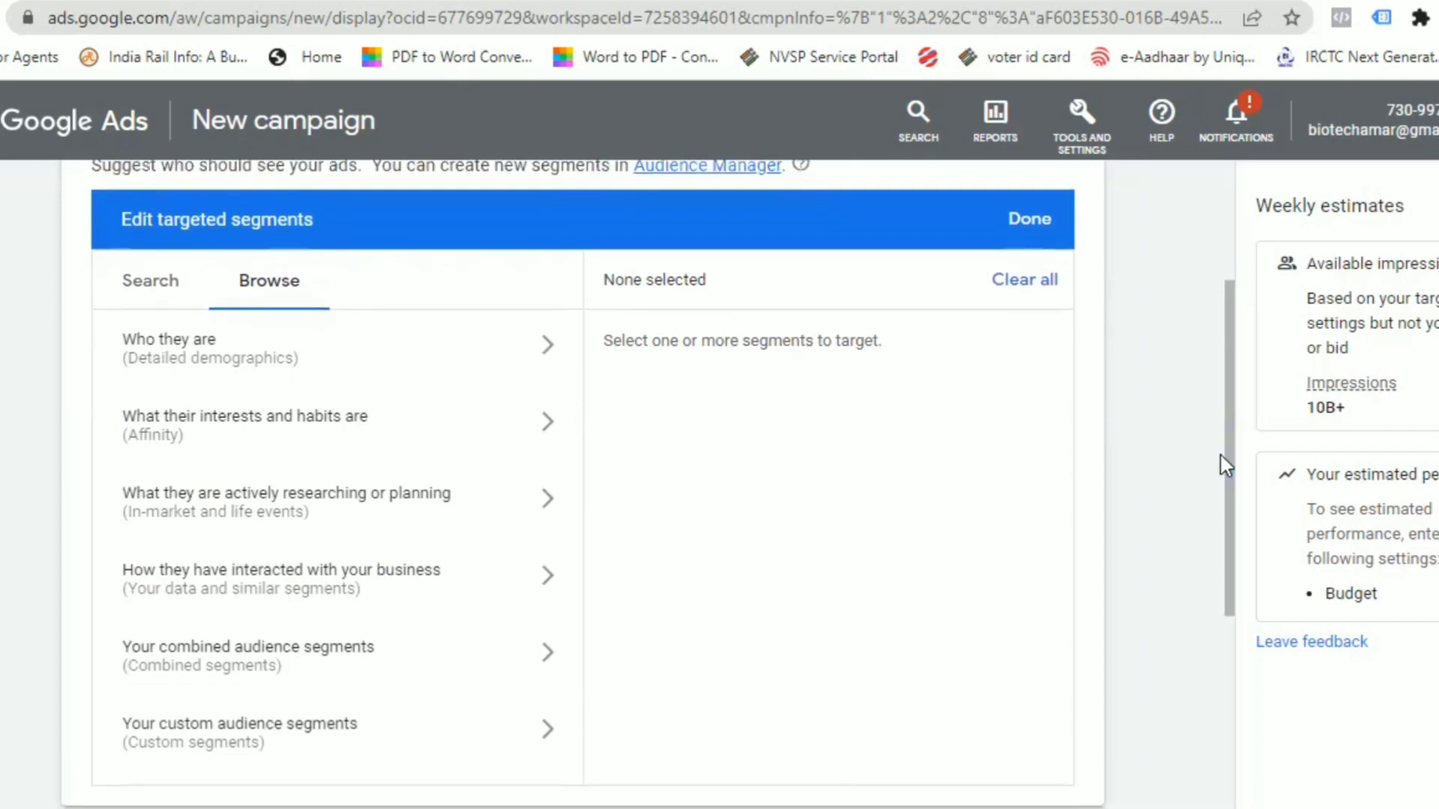
Examine the parental status segments under detailed demographics, including the age groups for parents, and return to the category list
click(553, 345)
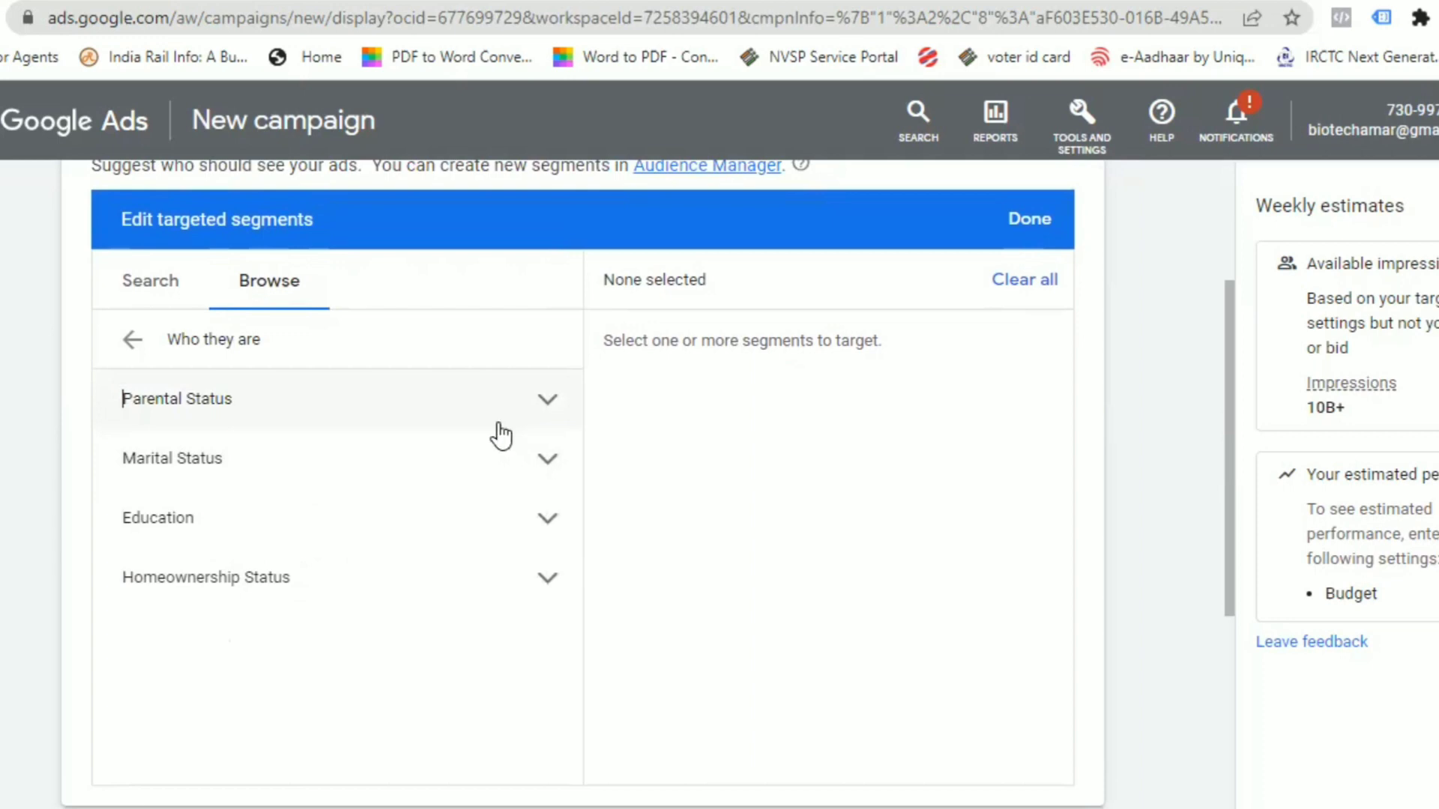
drag(456, 430, 873, 589)
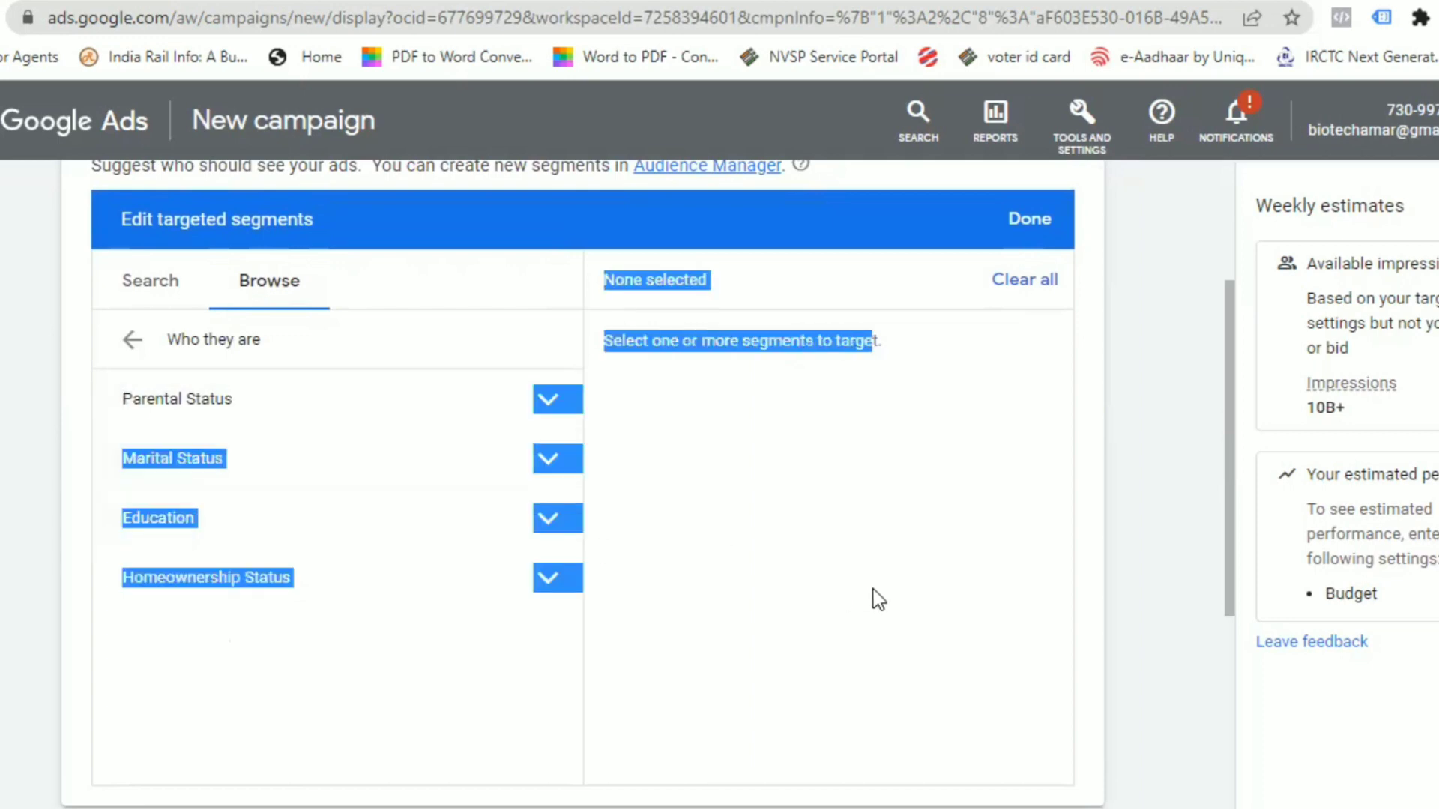
click(1158, 650)
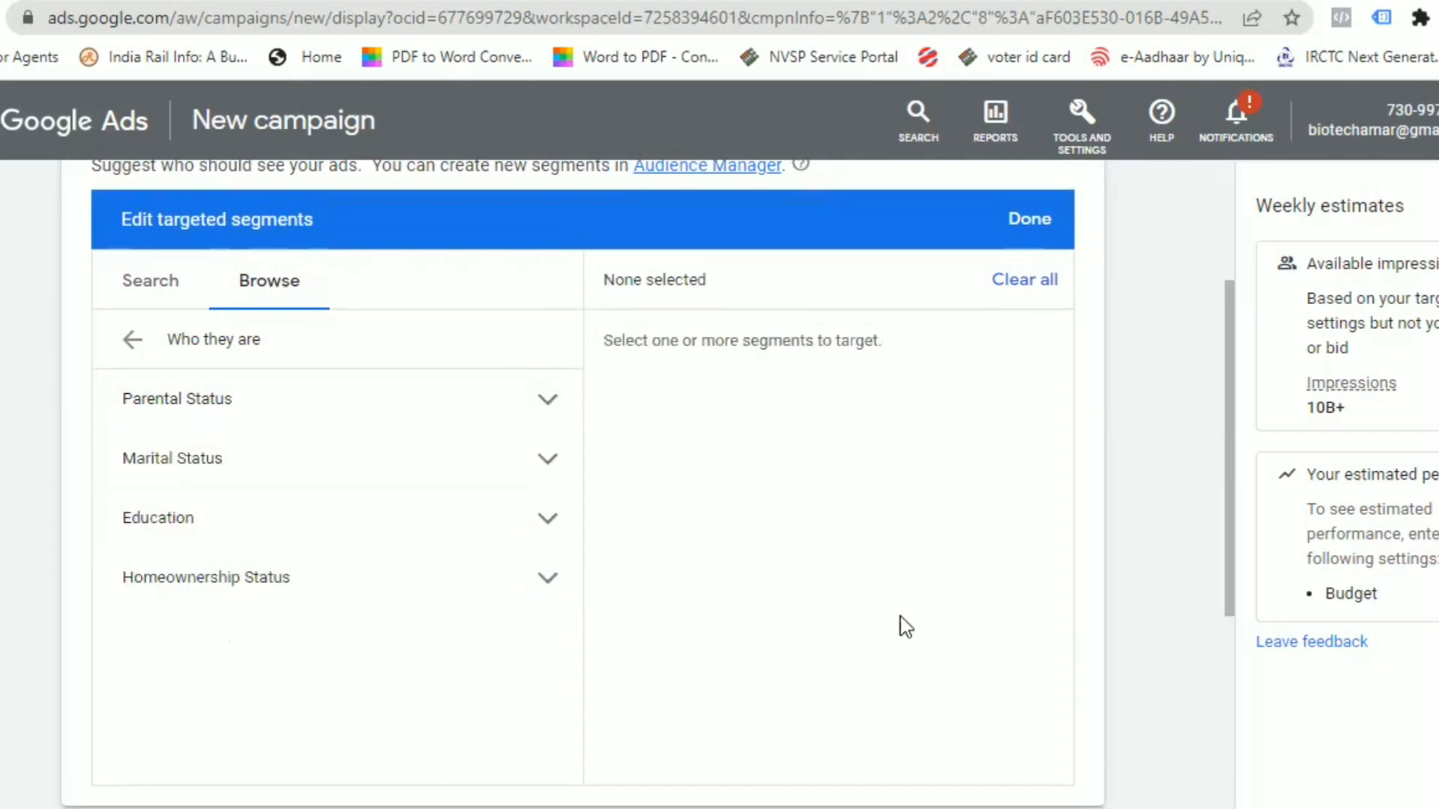
click(549, 409)
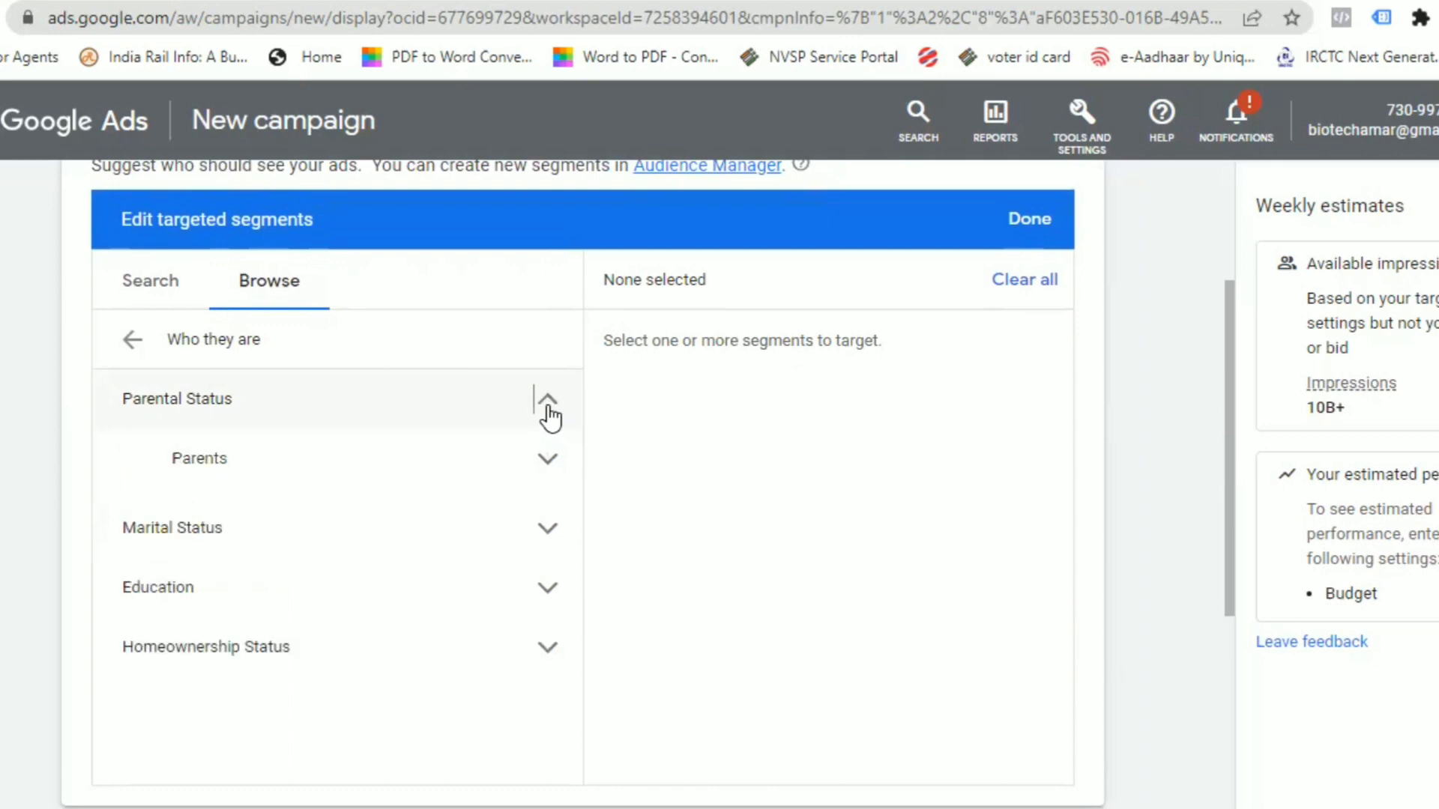
click(546, 460)
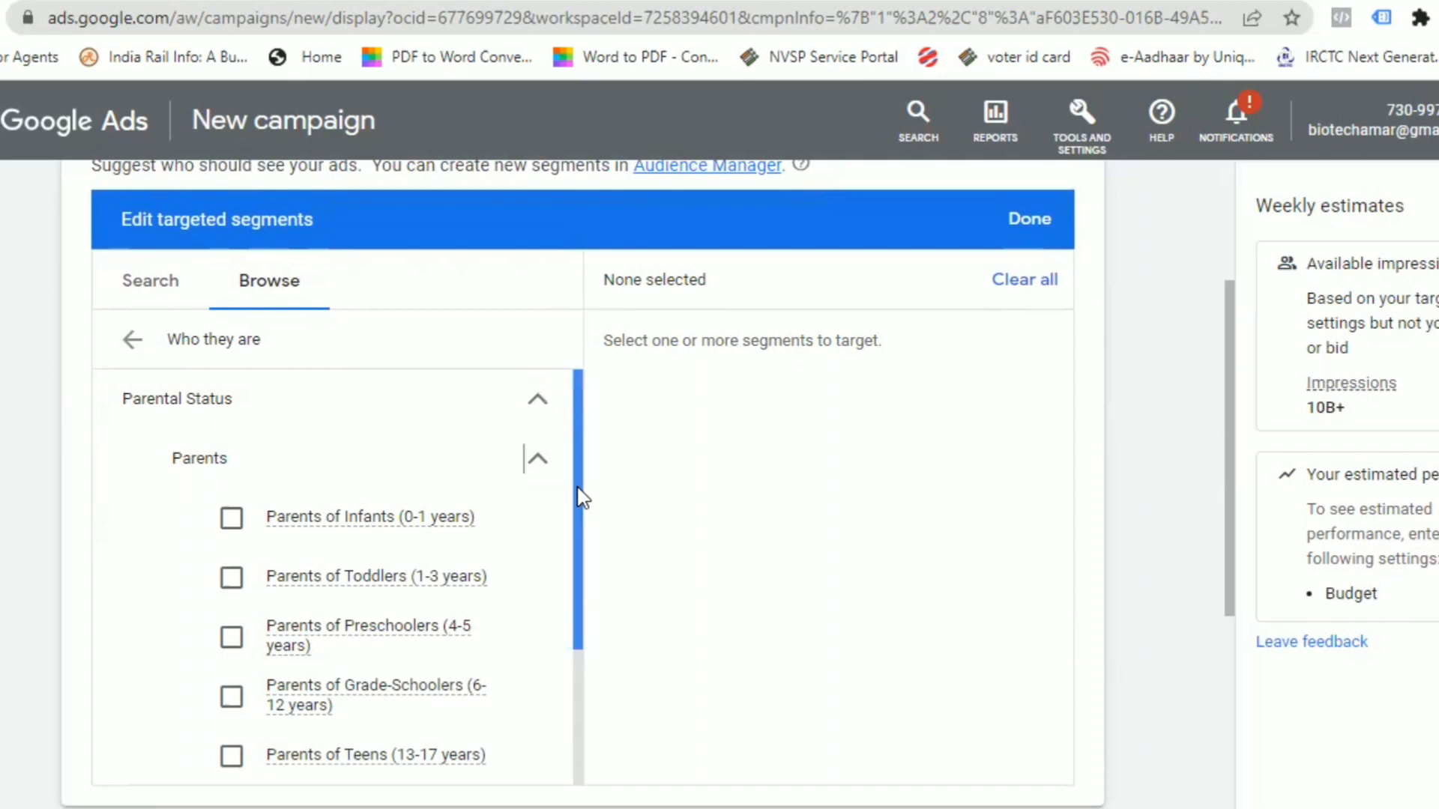
drag(578, 494, 570, 570)
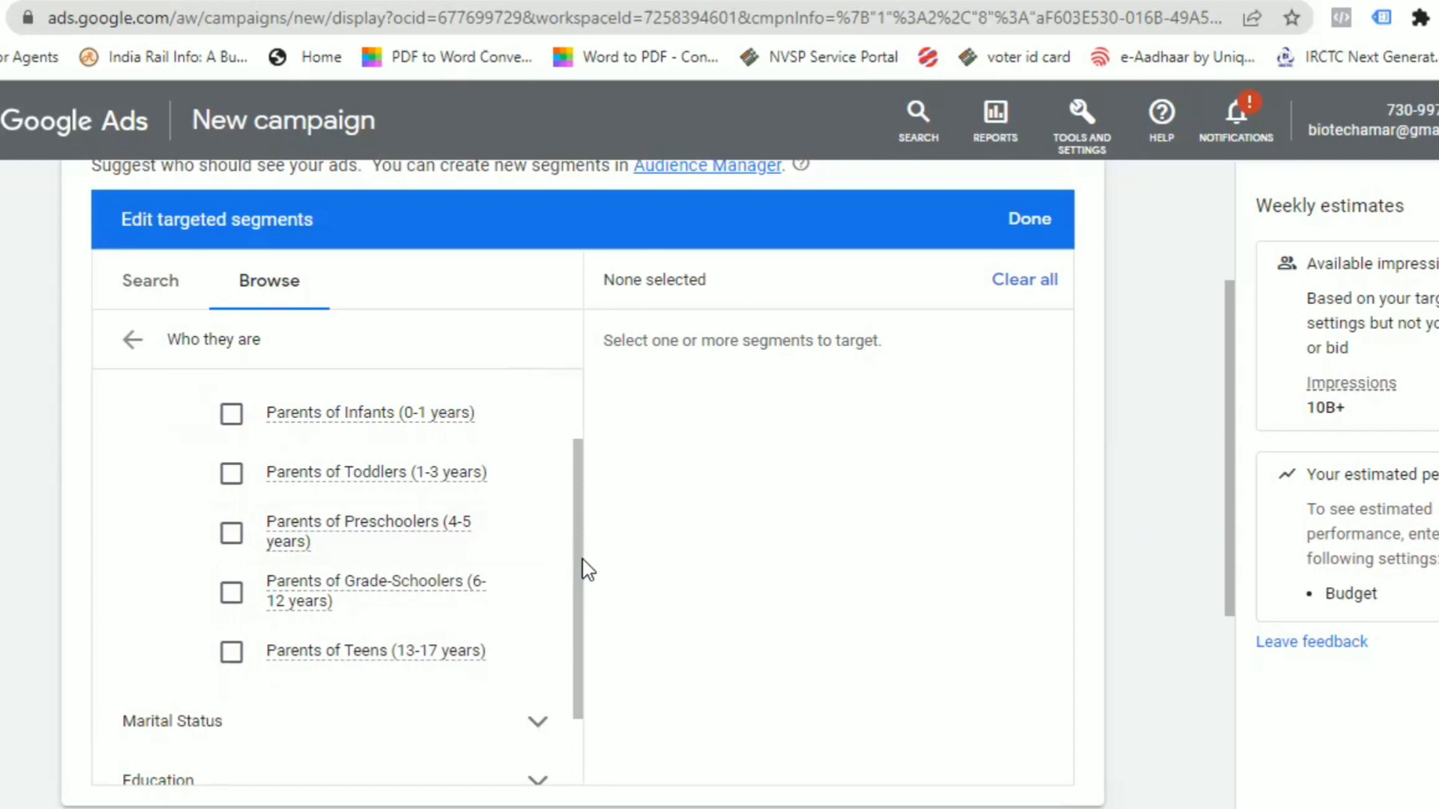
click(234, 740)
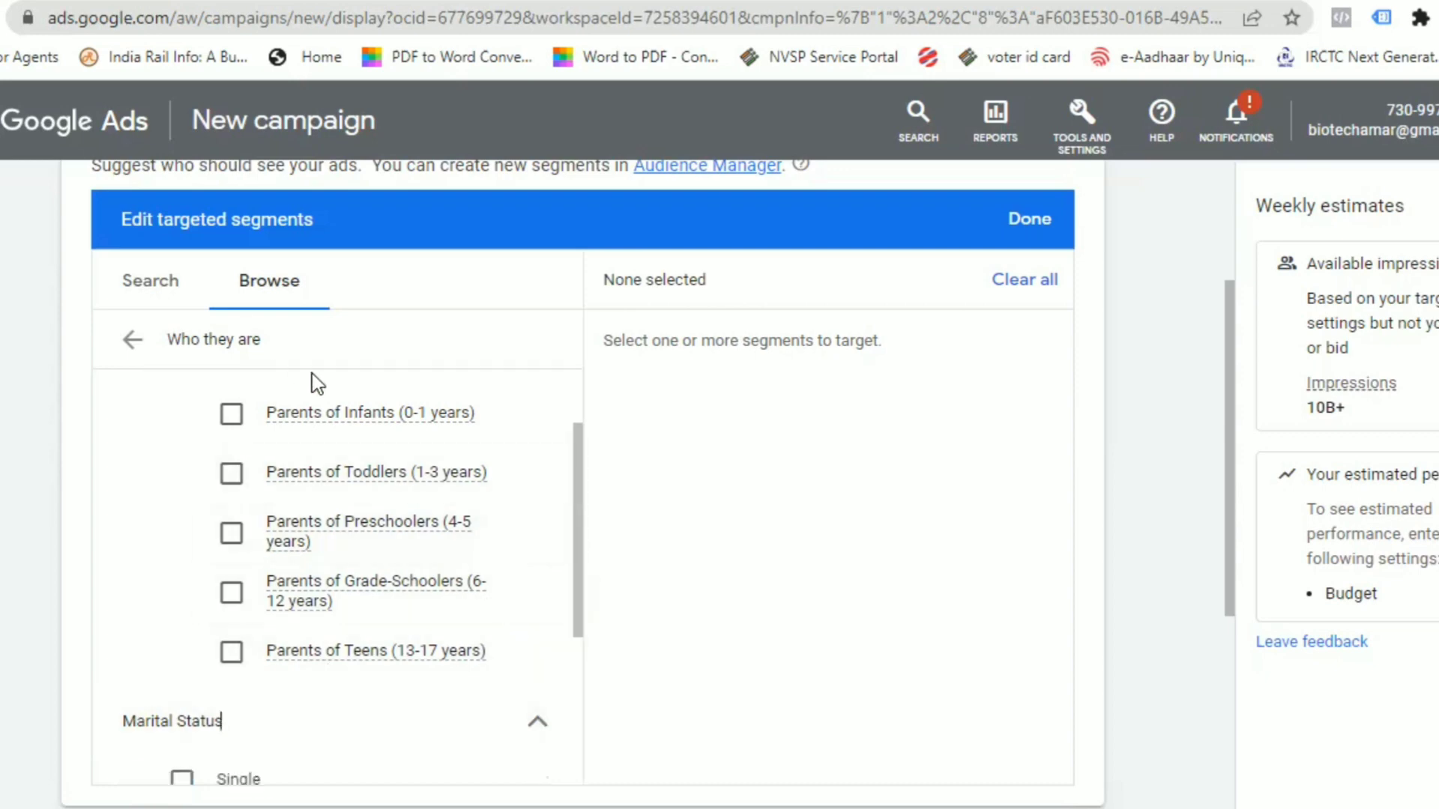
click(126, 345)
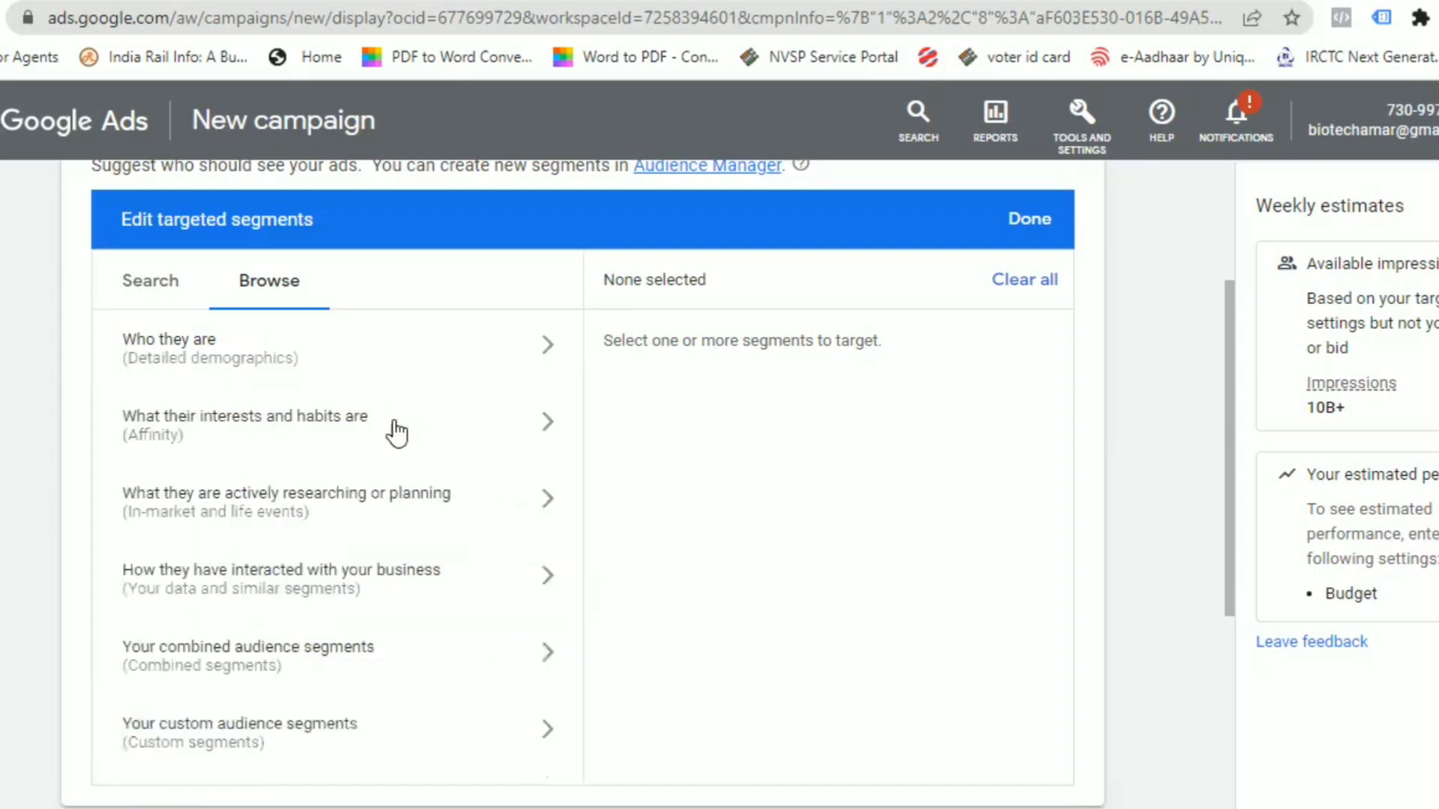
Examine the marital status, education and homeownership options under detailed demographics, including the highest levels of educational attainment
click(321, 359)
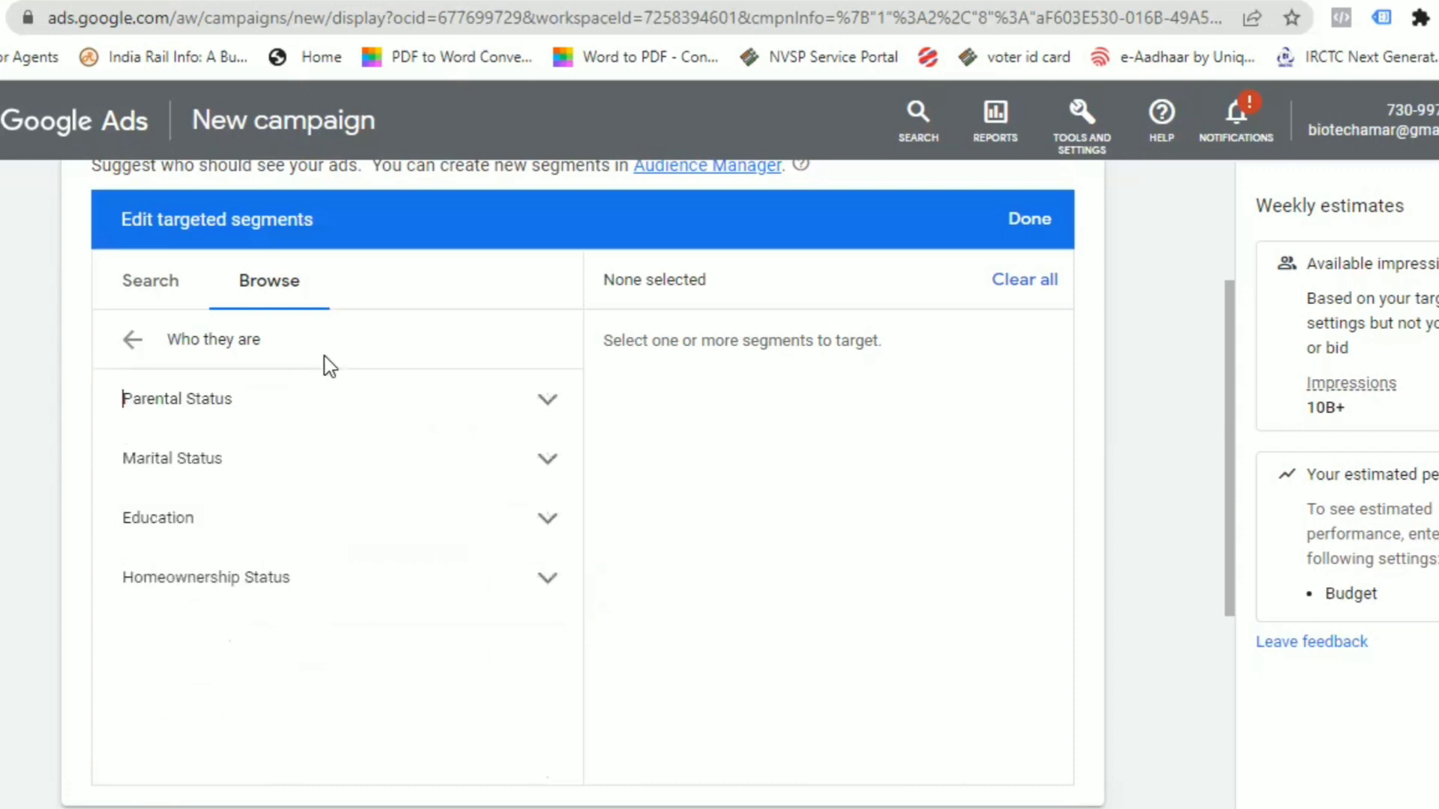
click(259, 472)
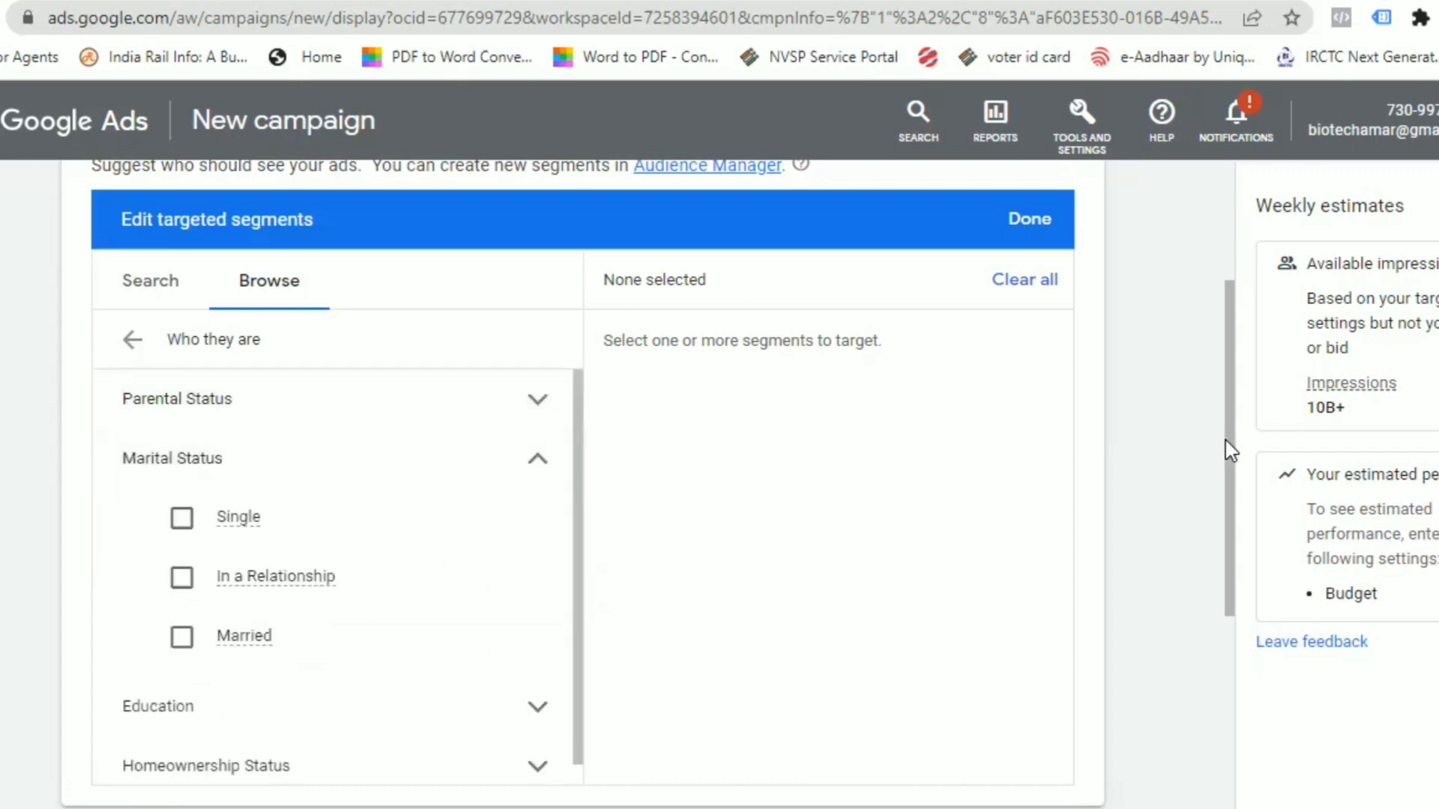
drag(1225, 442, 1212, 532)
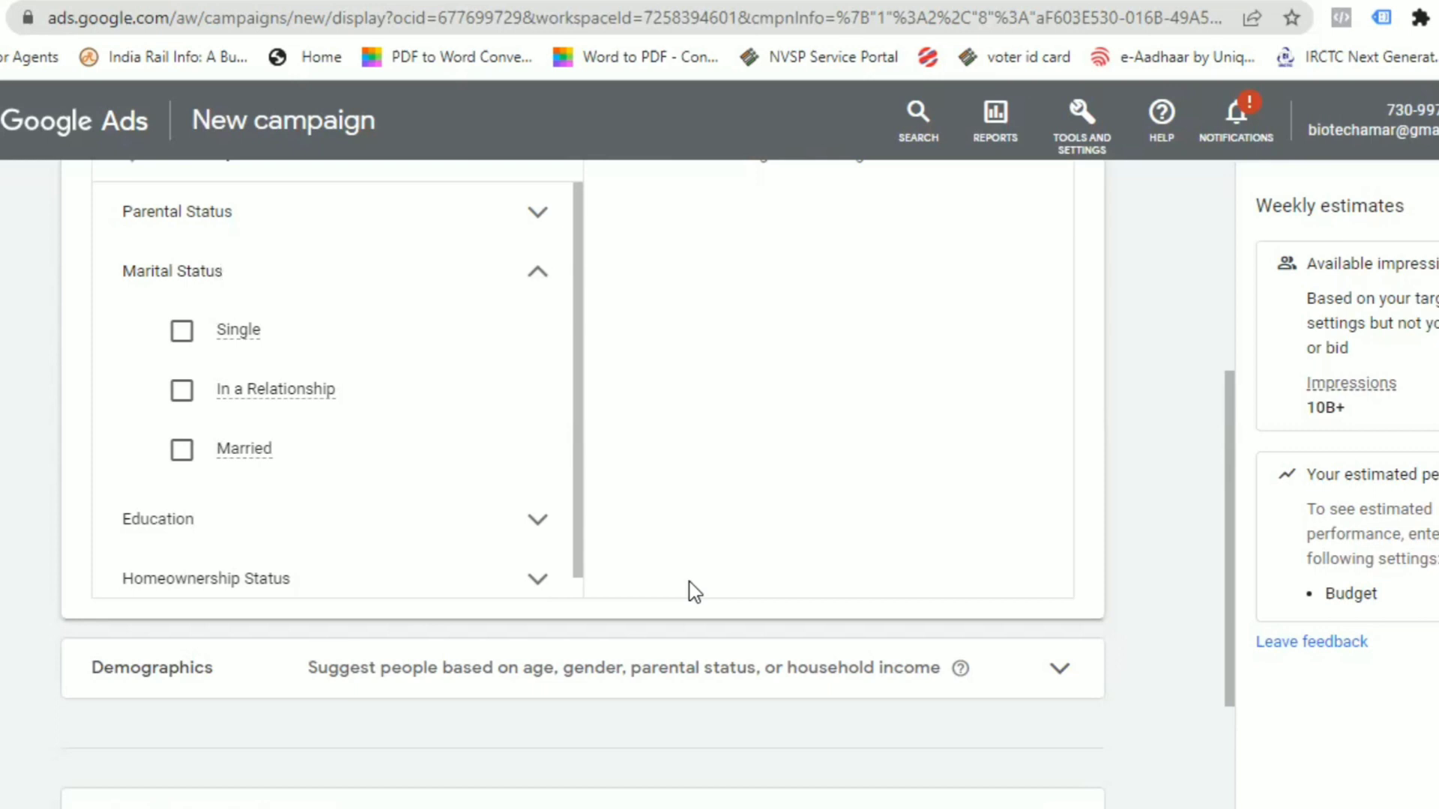
click(304, 532)
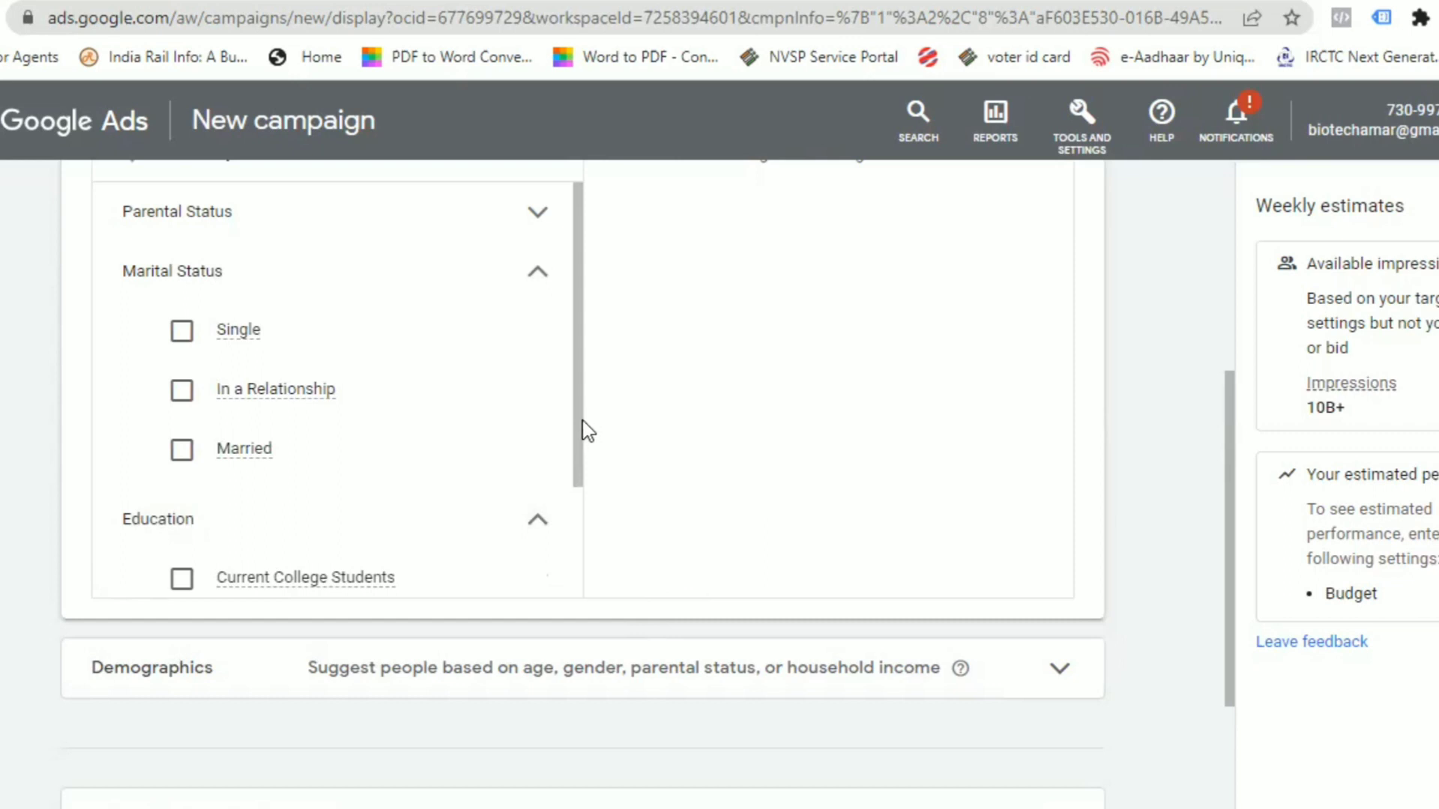
scroll(562, 588, down, 2)
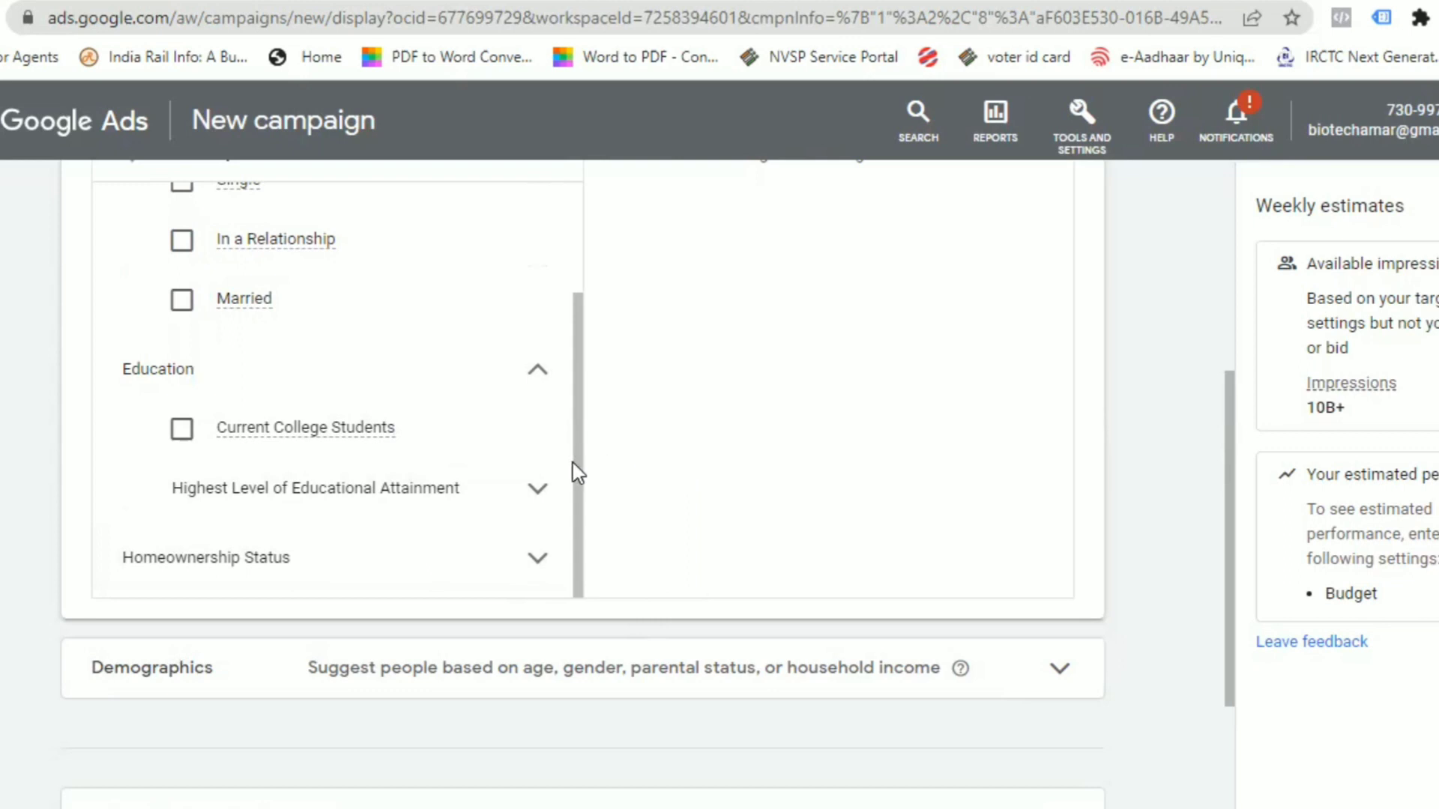
click(537, 489)
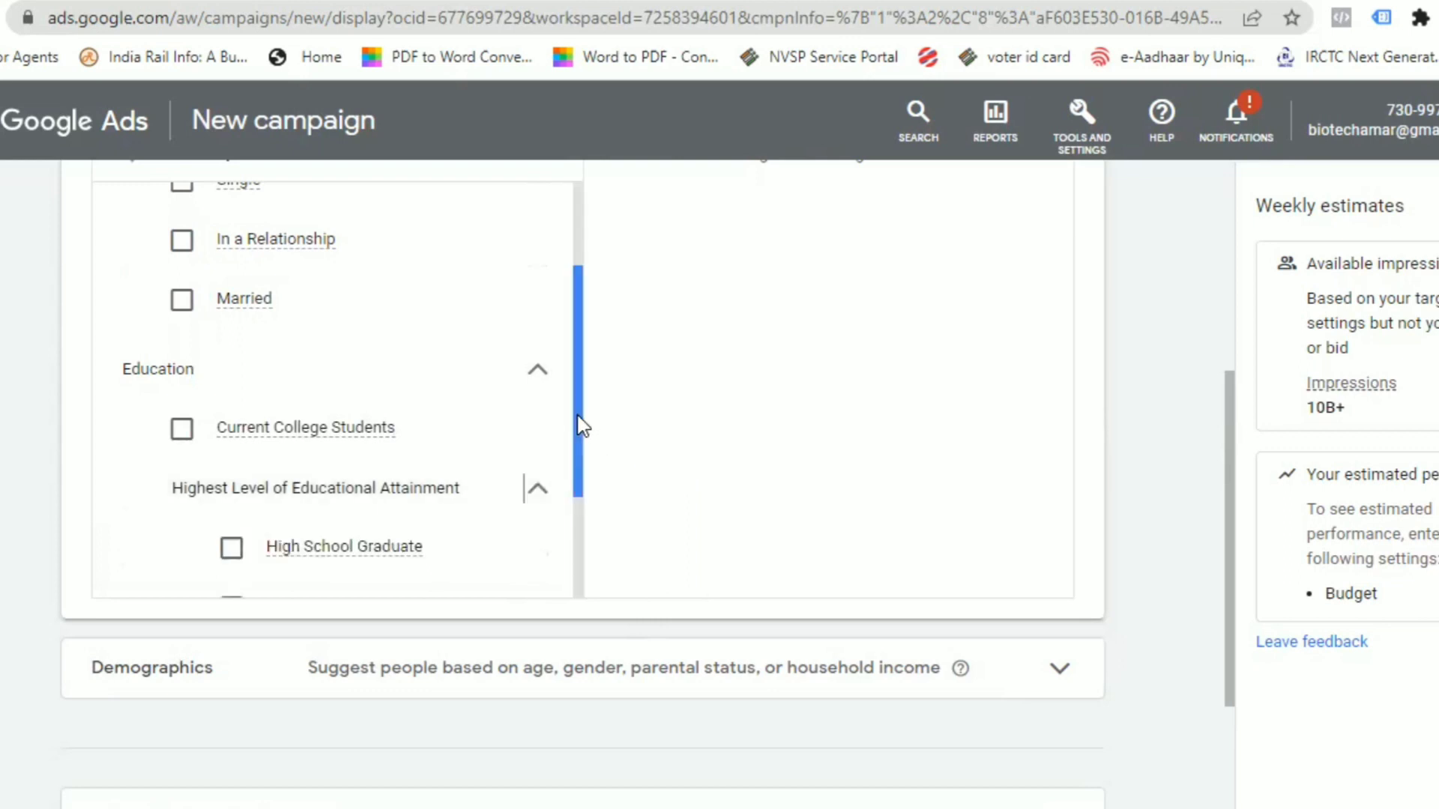
scroll(552, 498, down, 3)
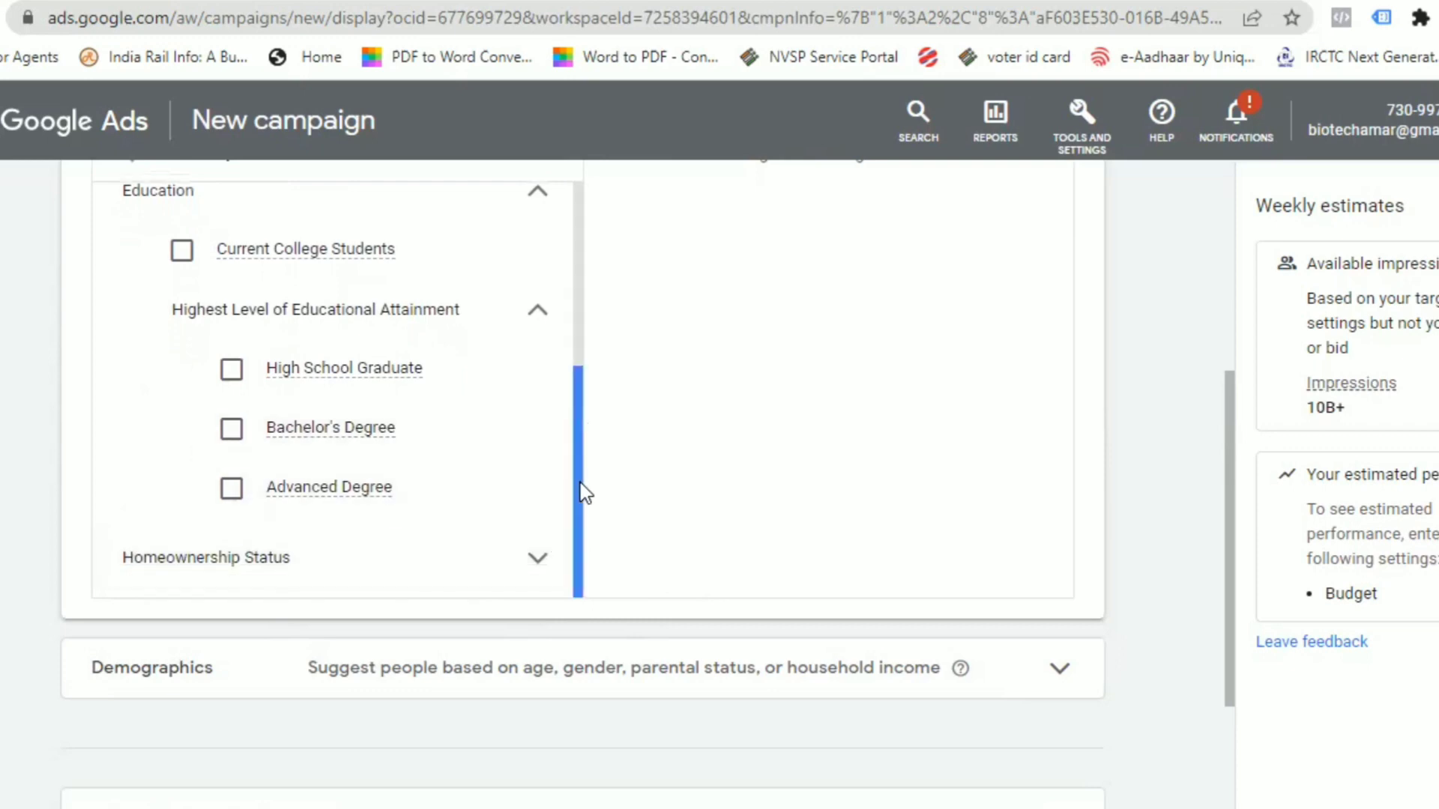
click(538, 559)
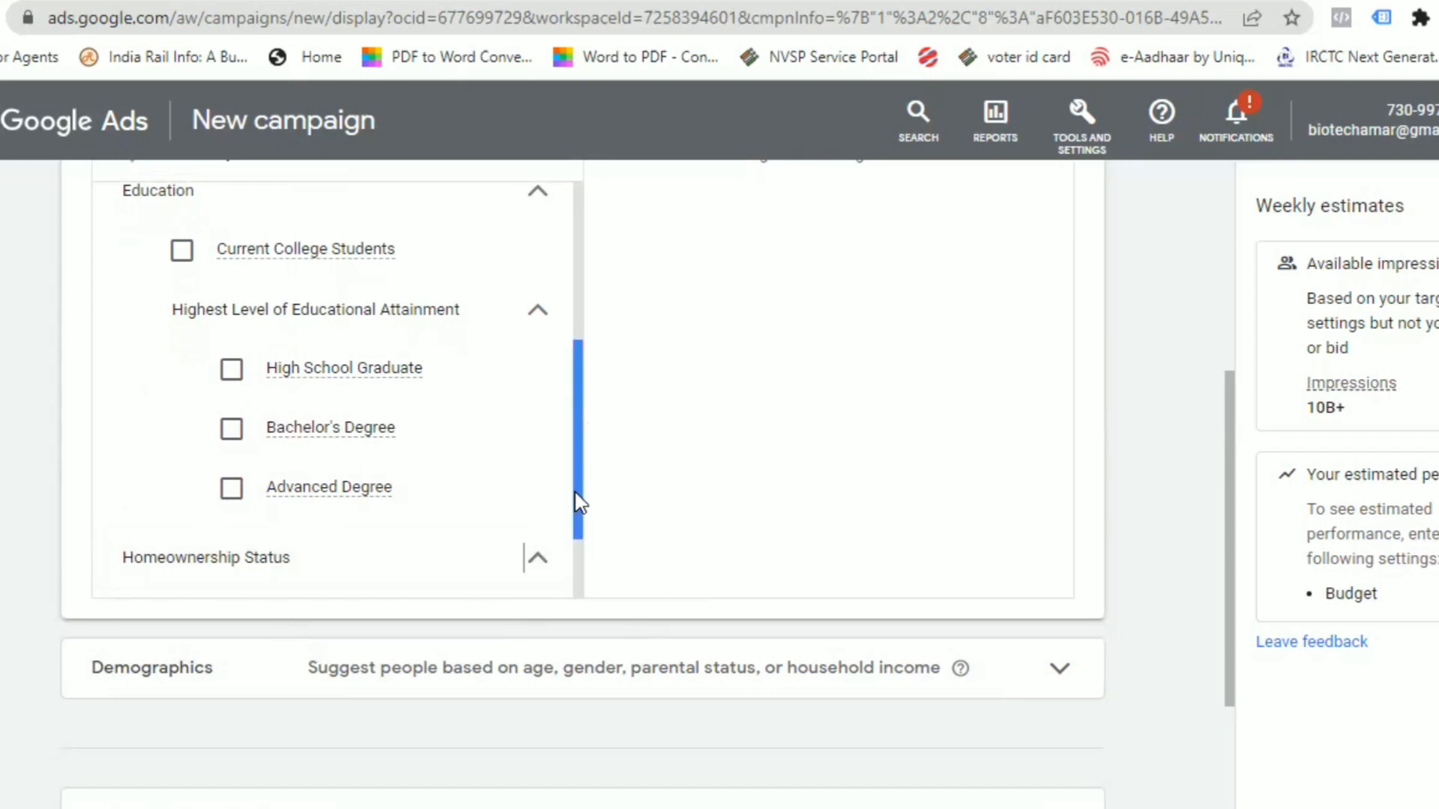
drag(584, 502, 562, 568)
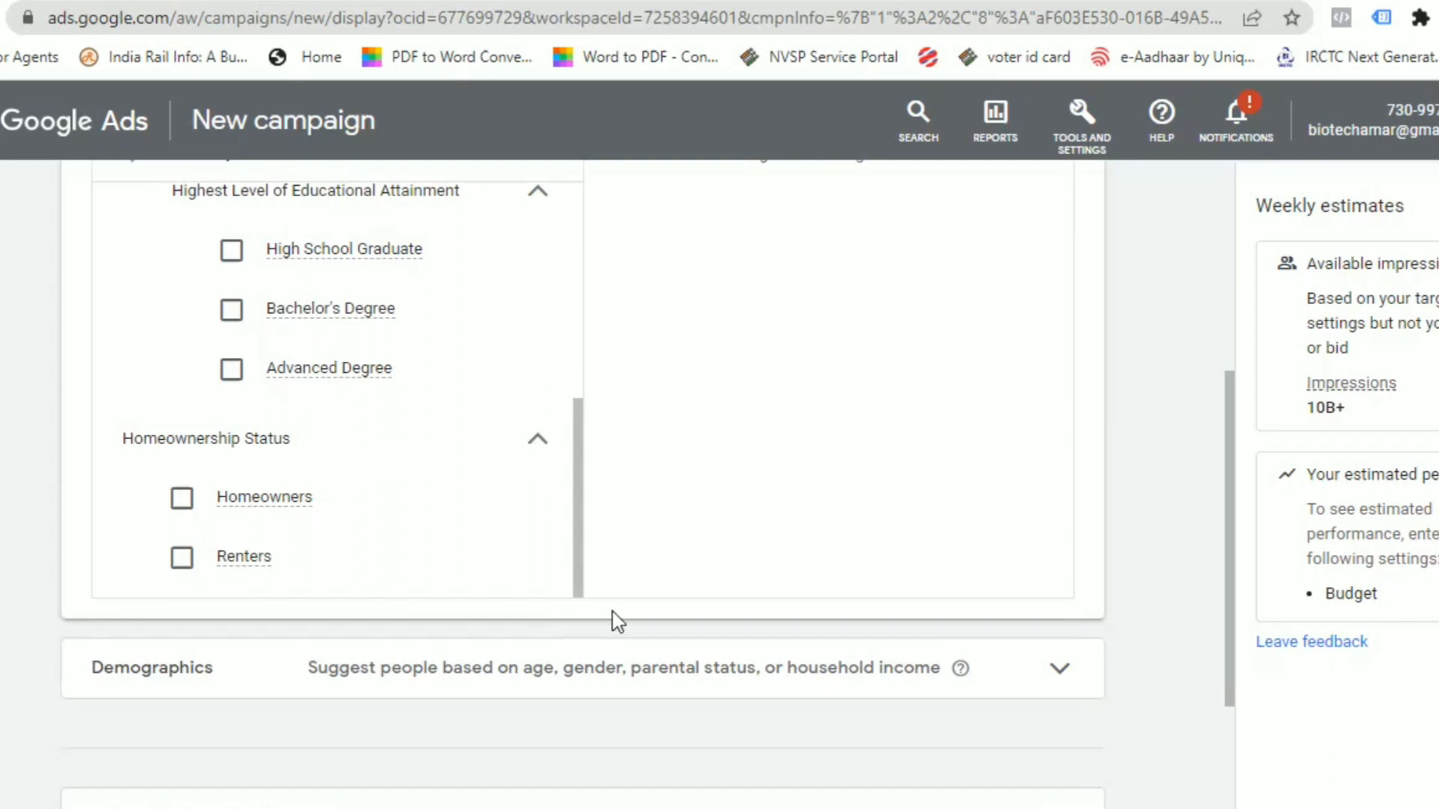
Collapse the marital status, education and homeownership groups and return to the audience segment category list
drag(579, 563, 584, 247)
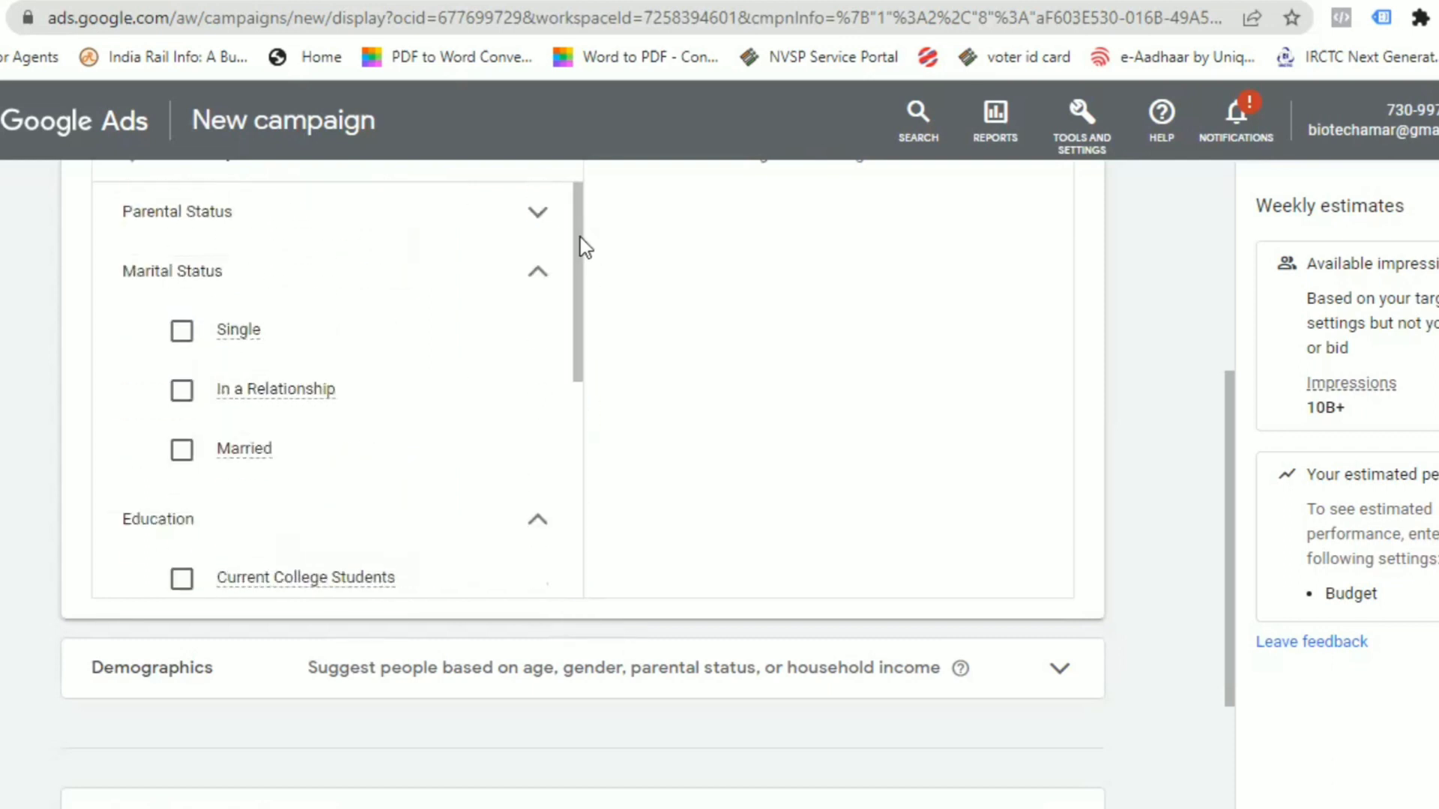
click(538, 217)
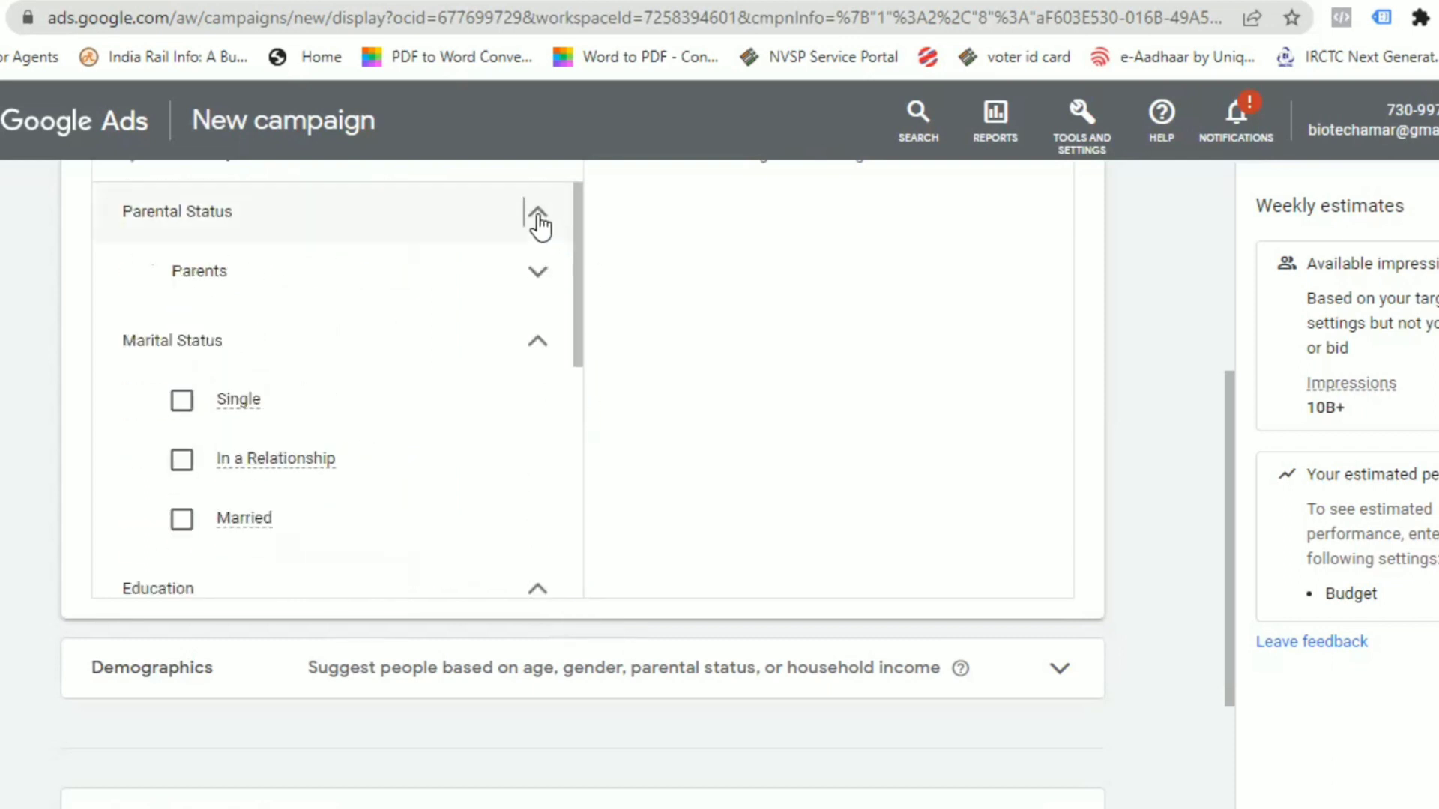
click(535, 336)
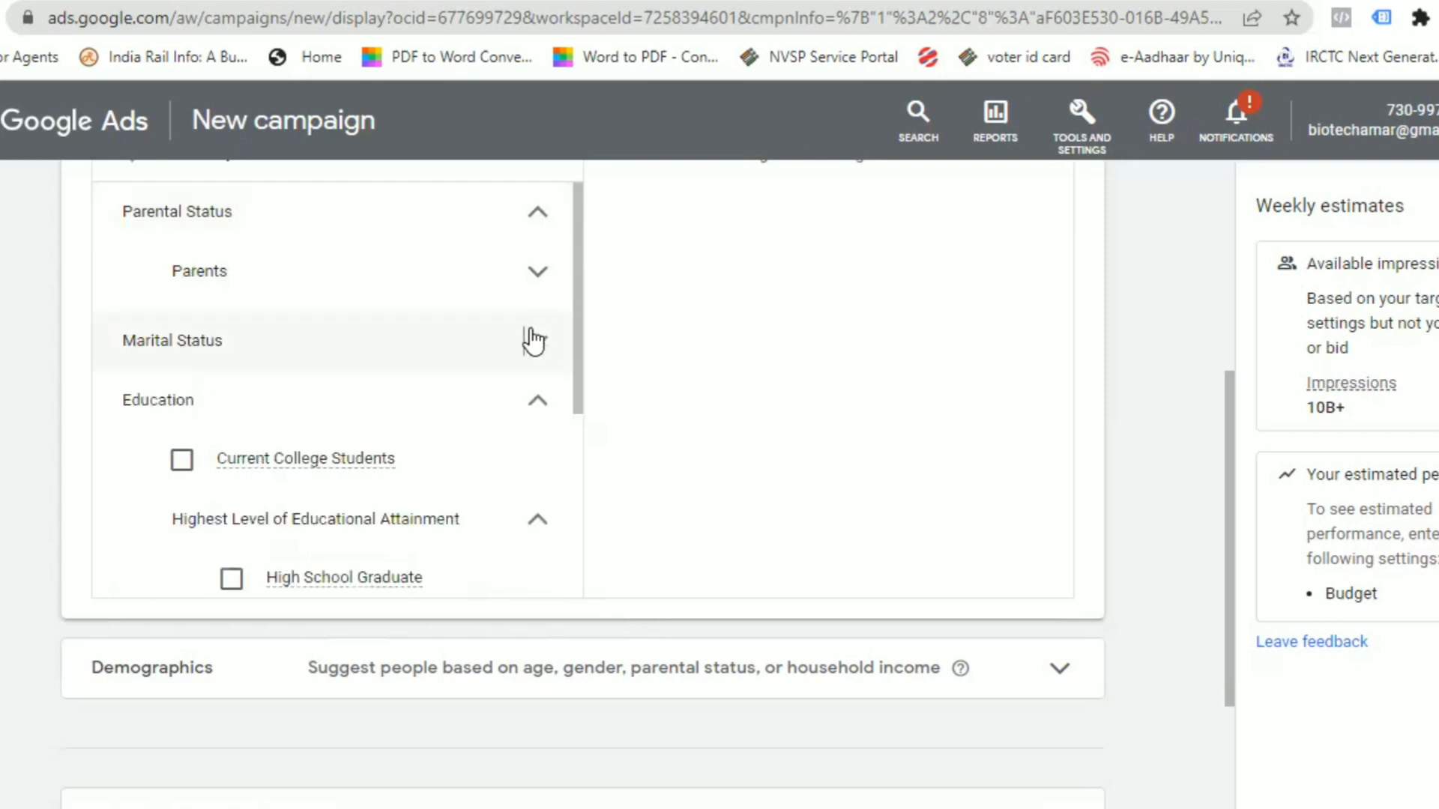
click(544, 403)
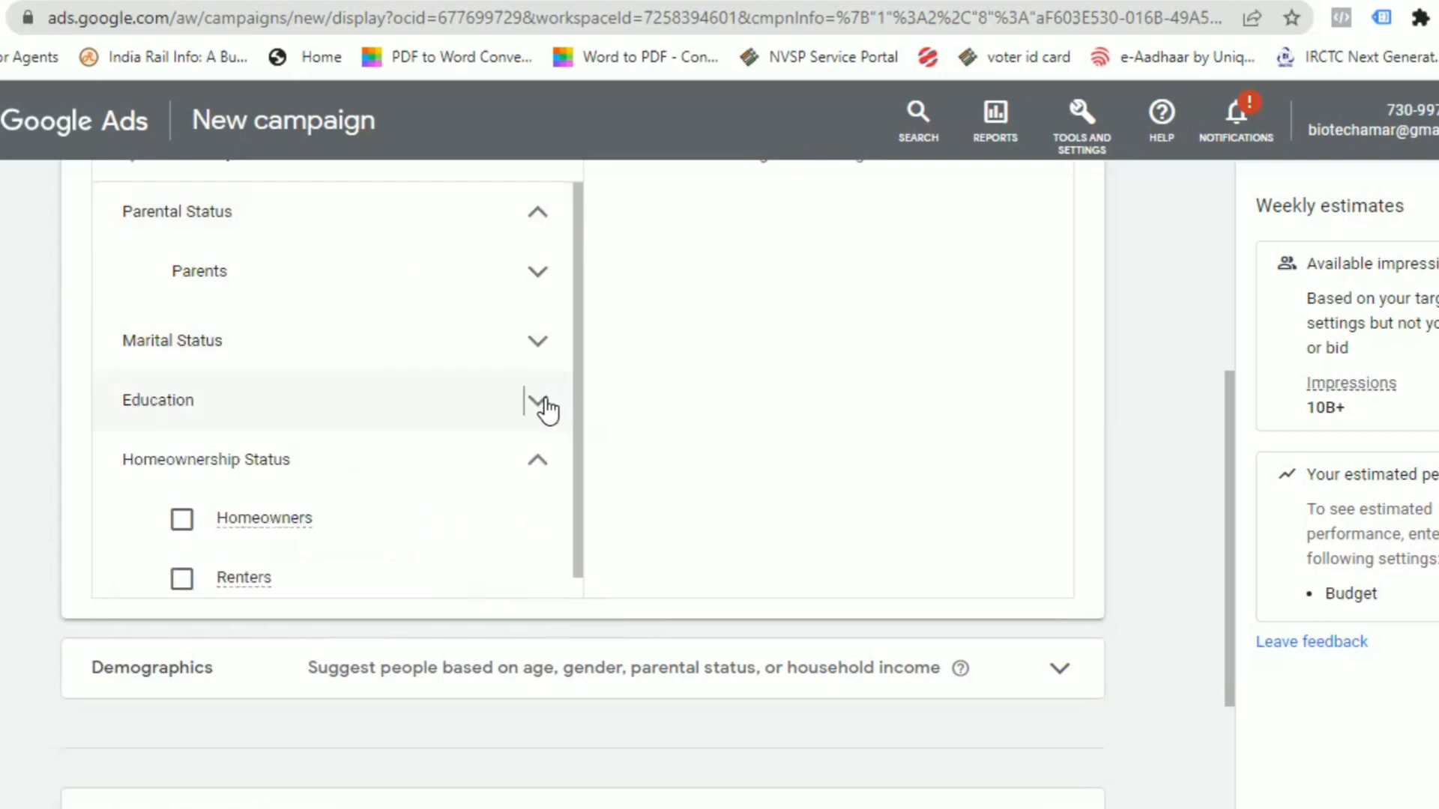
click(539, 460)
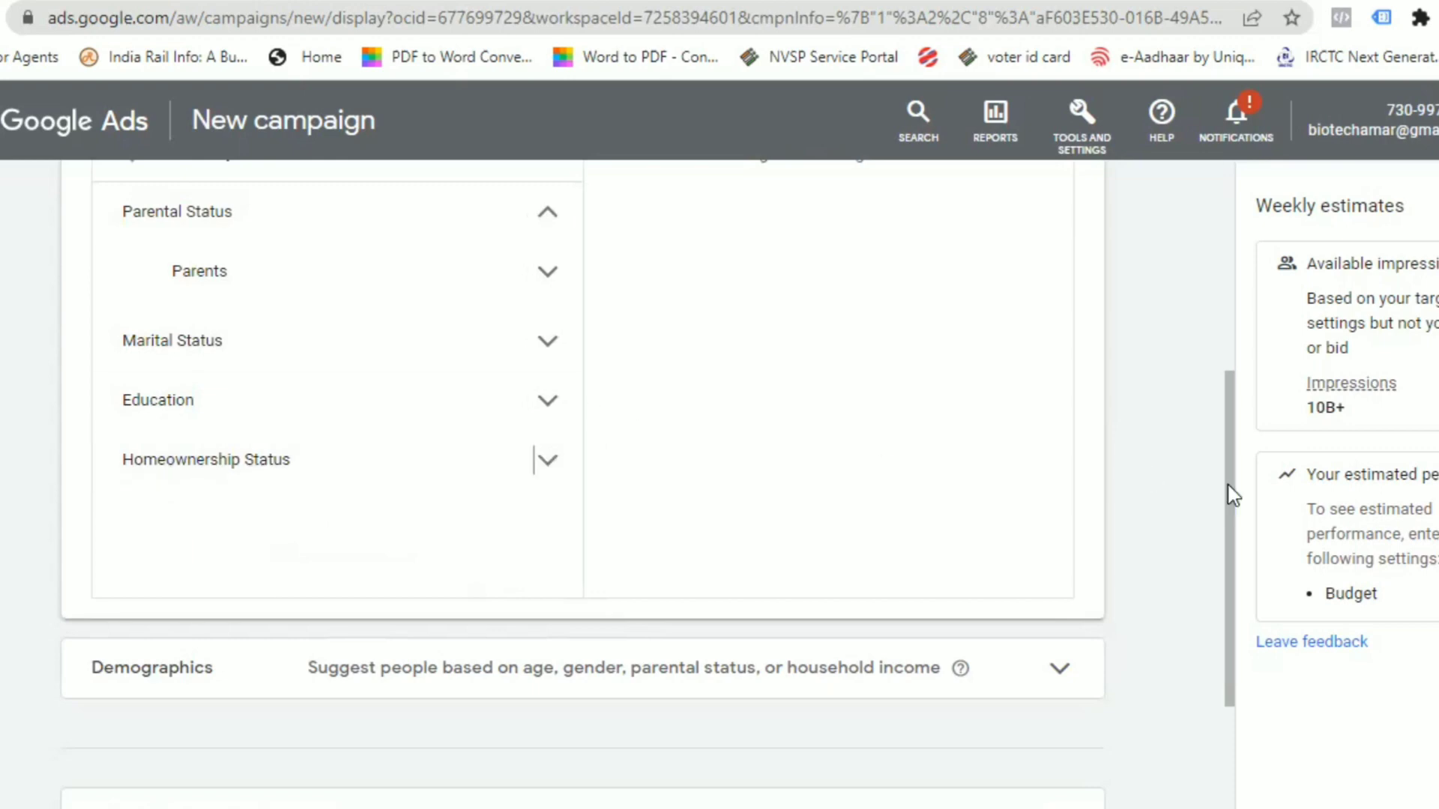
drag(1229, 491, 1214, 379)
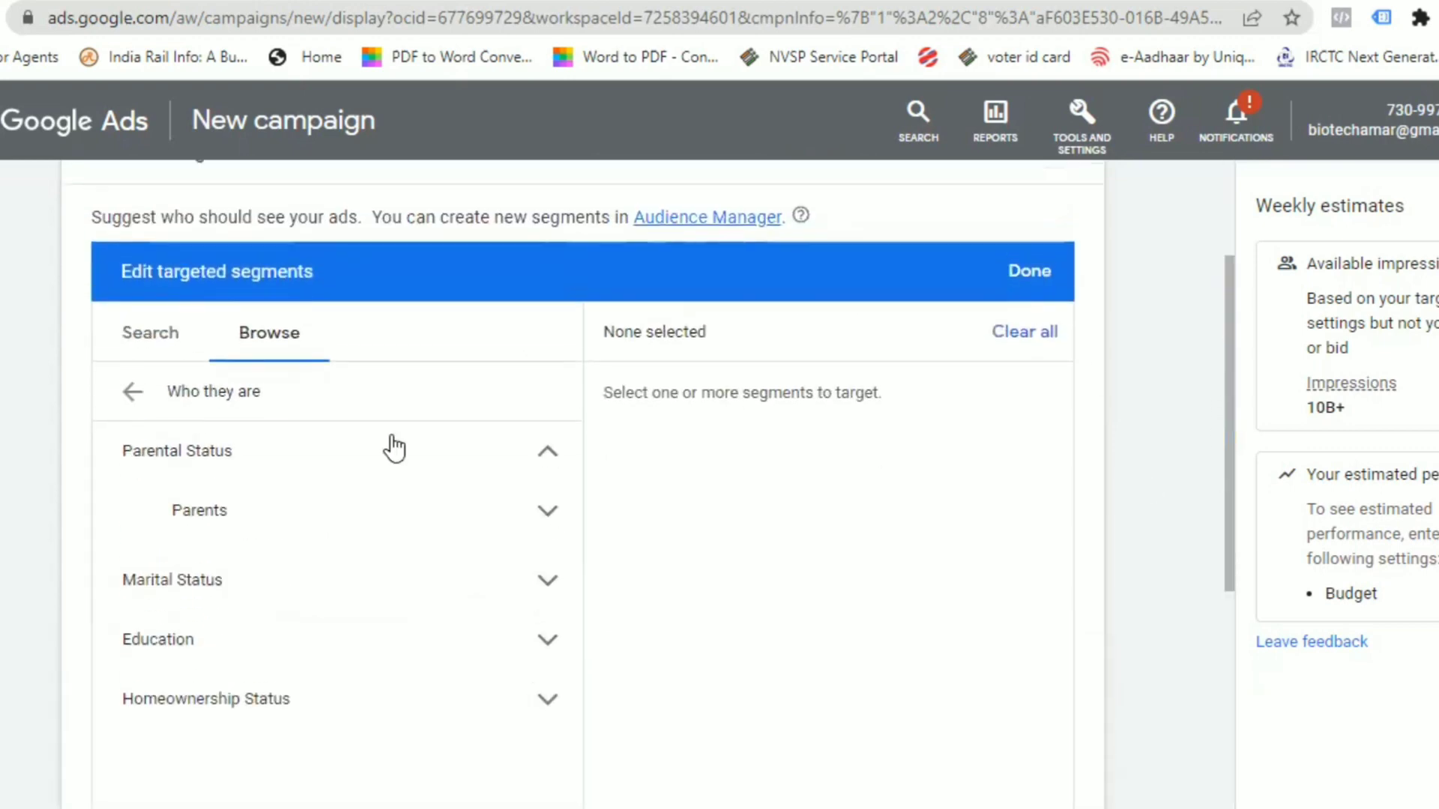
click(132, 391)
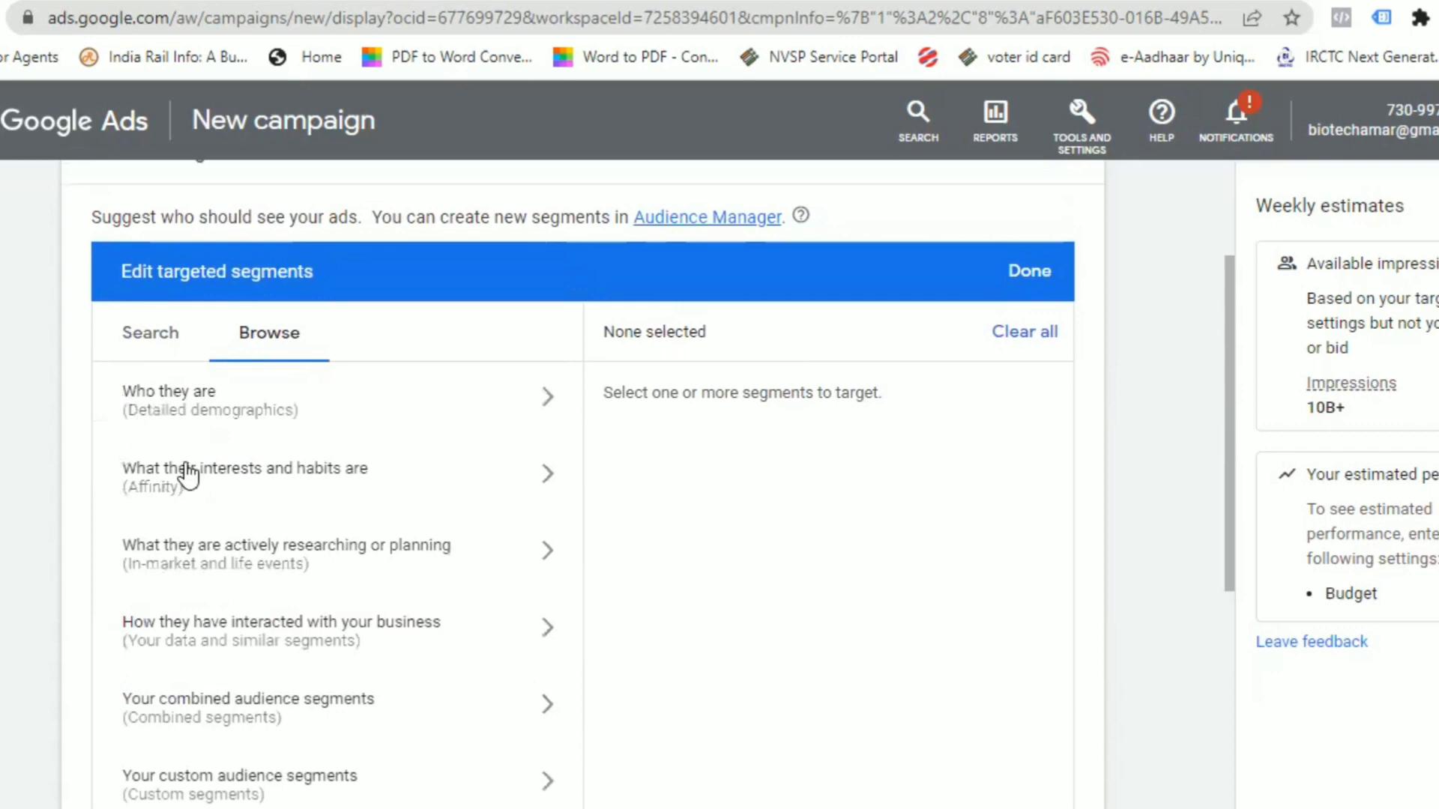
Display the affinity segments for interests and habits and look through their categories
click(282, 495)
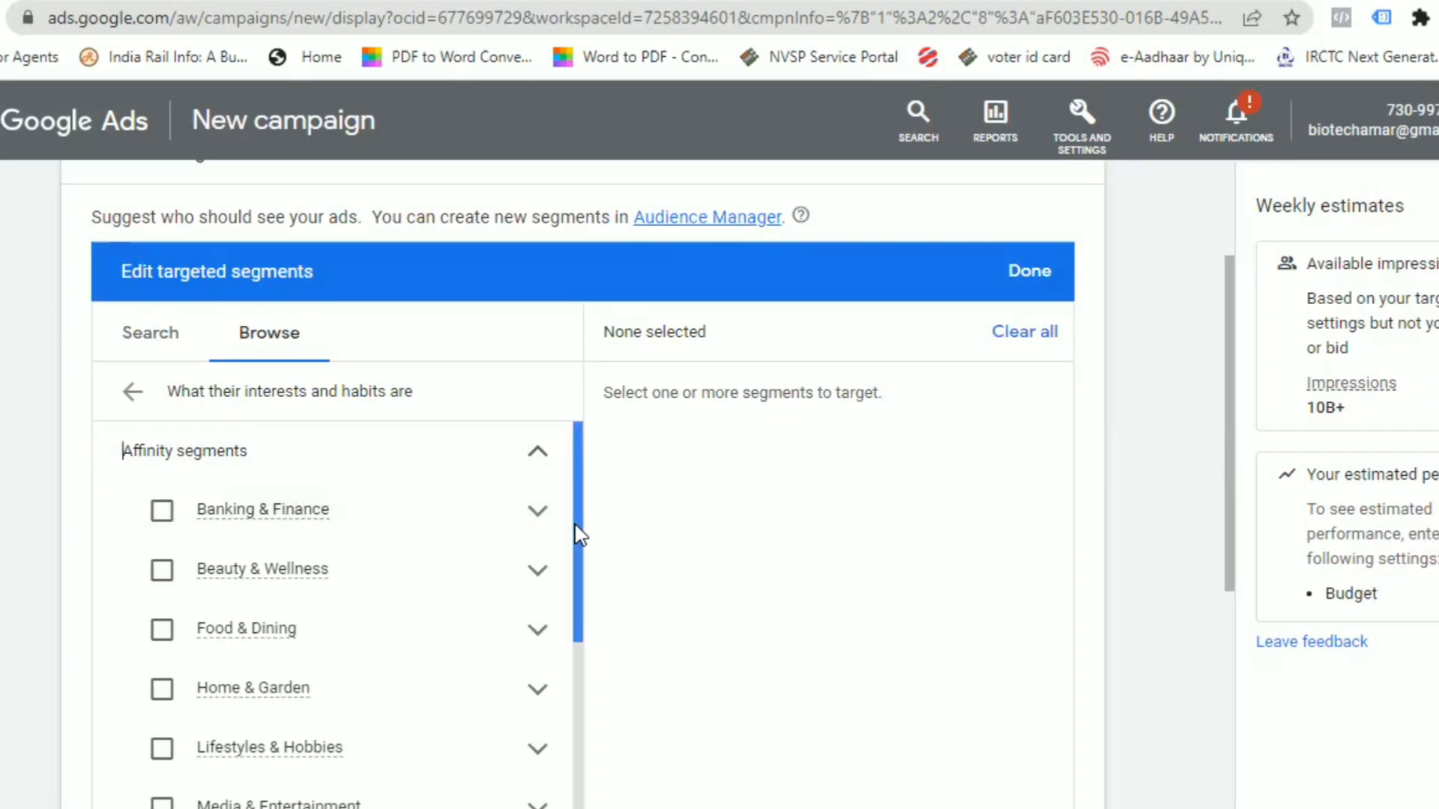
drag(577, 537, 572, 748)
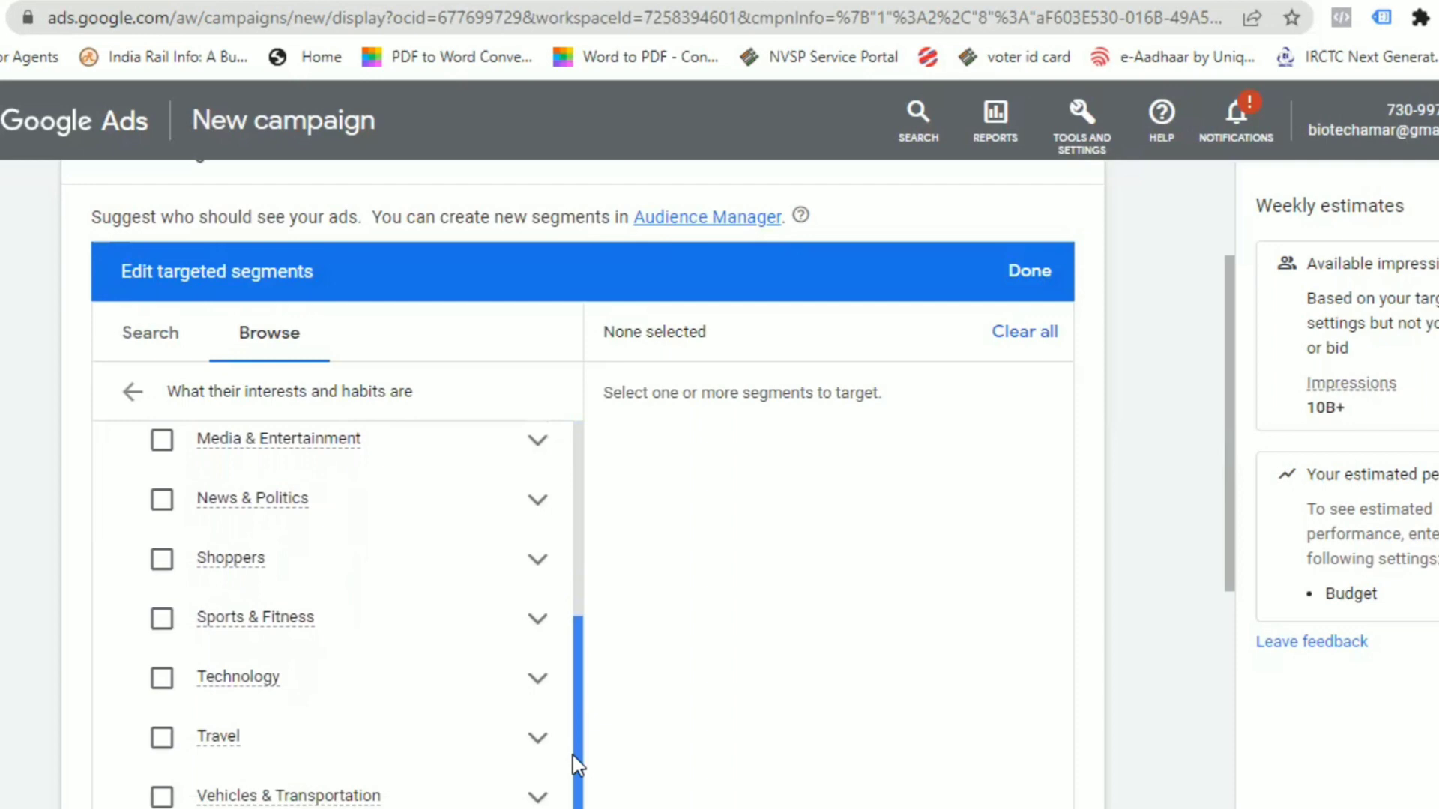
Try the Travel affinity segment, view its sub-segments, and clear the selection again
click(434, 751)
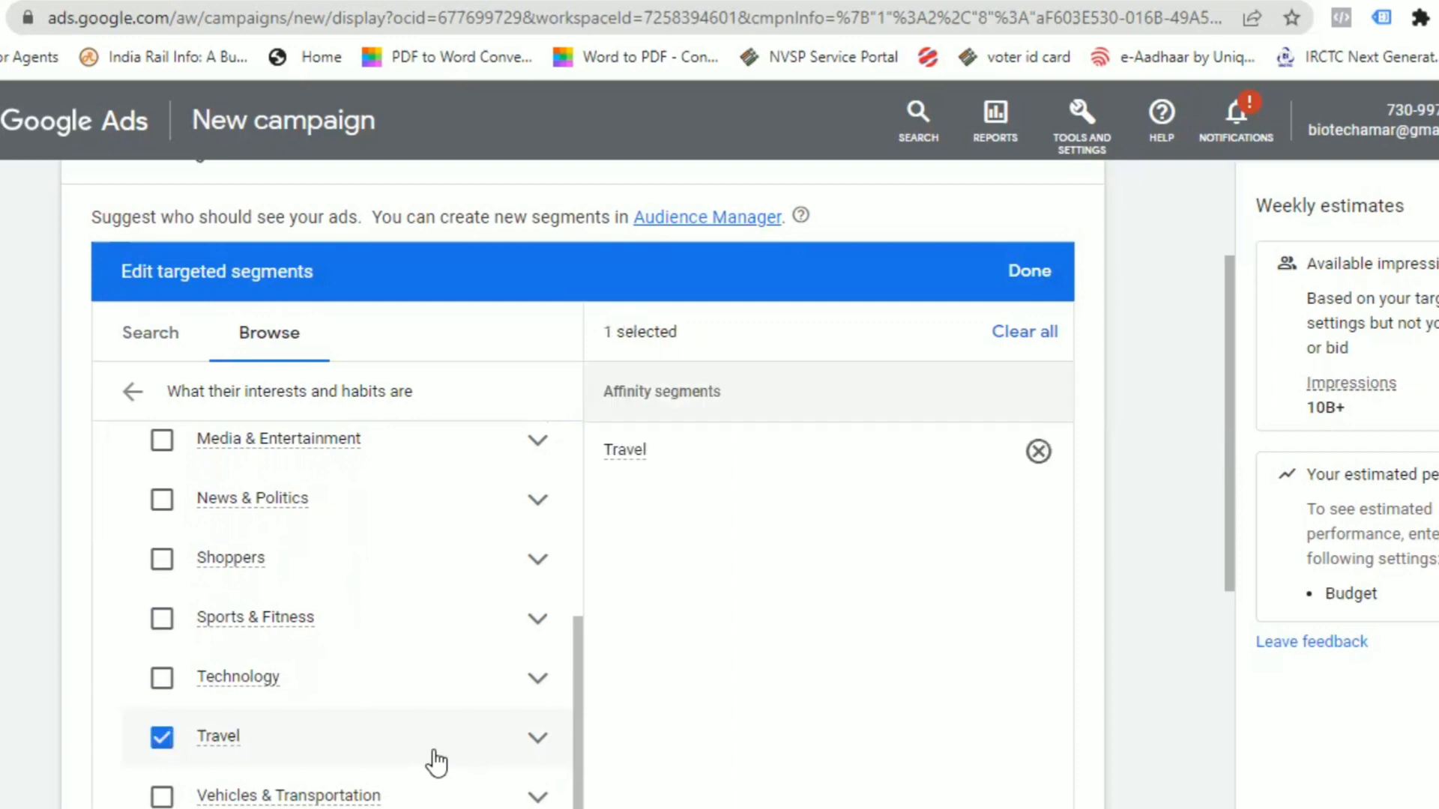
click(537, 738)
drag(584, 689, 564, 761)
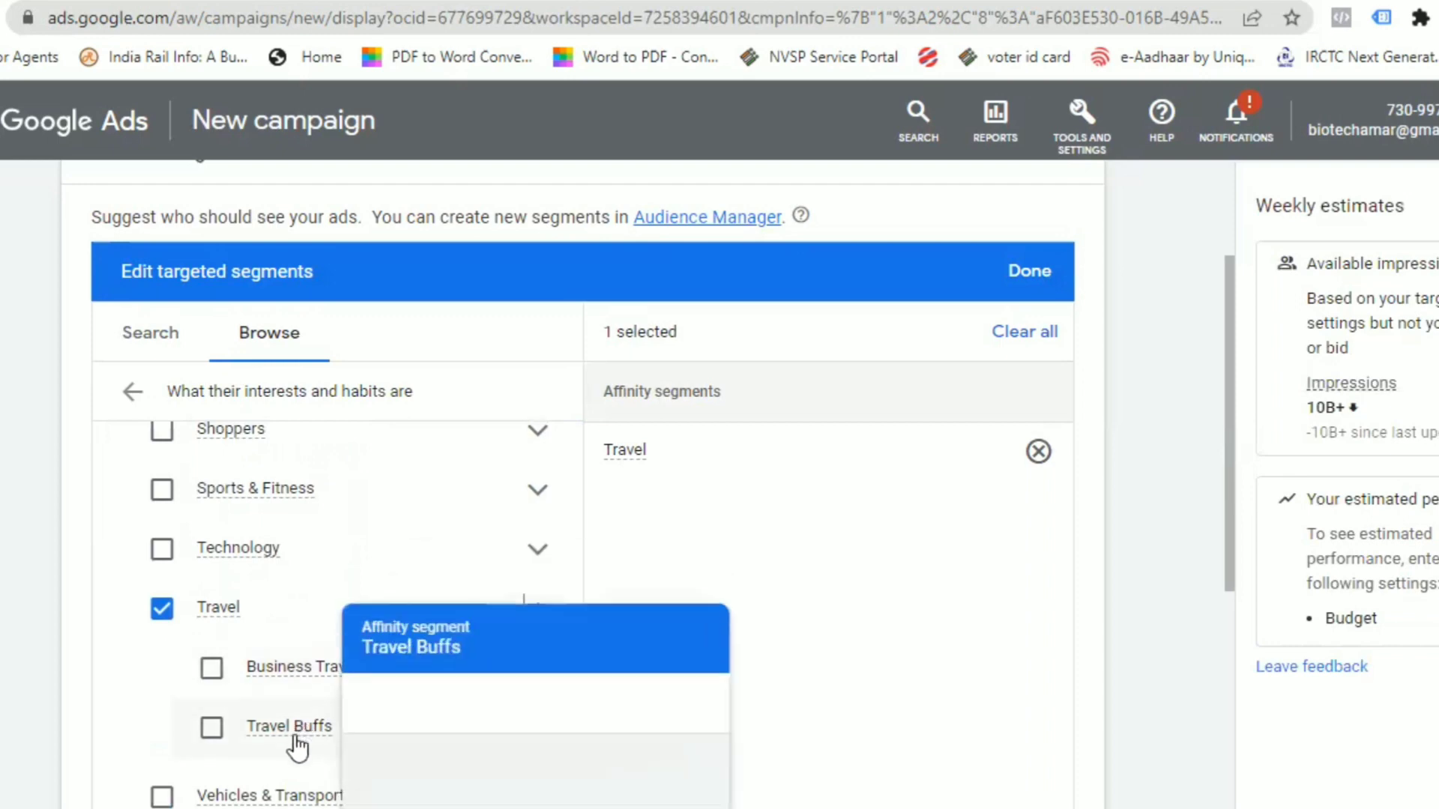
click(161, 611)
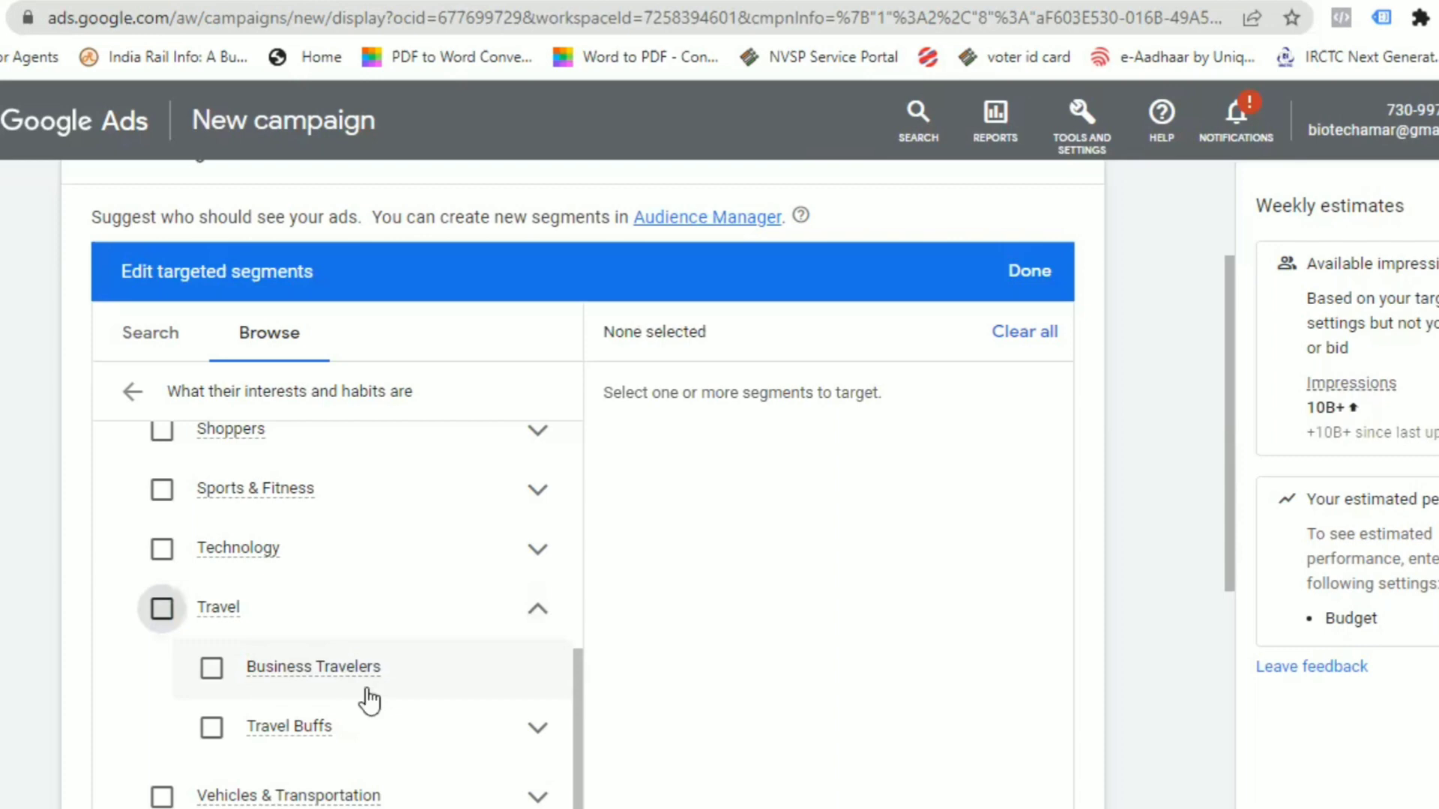
Select the Avid Investors affinity segment under Banking & Finance, review its details, and collapse the category
drag(577, 757, 578, 520)
click(540, 513)
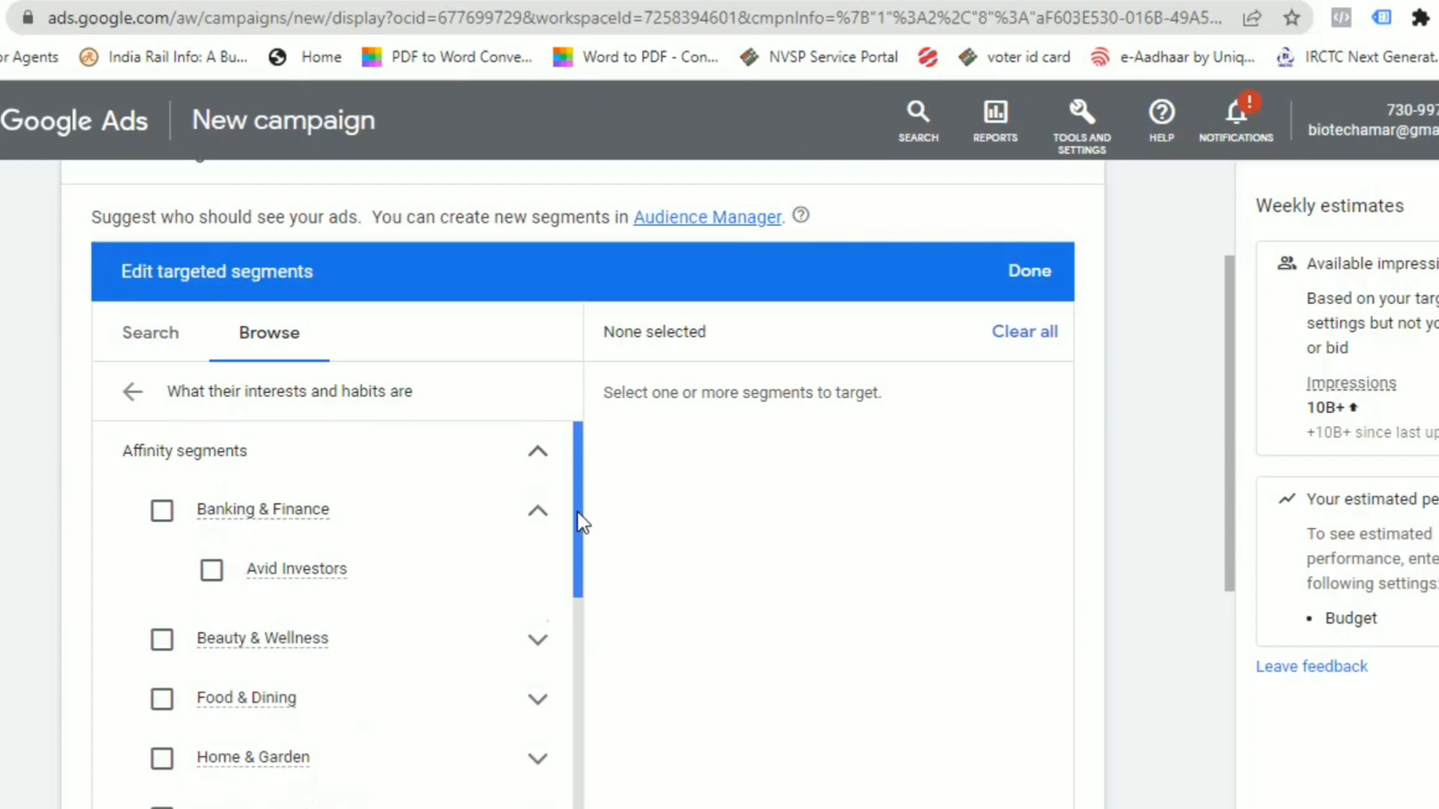
click(264, 578)
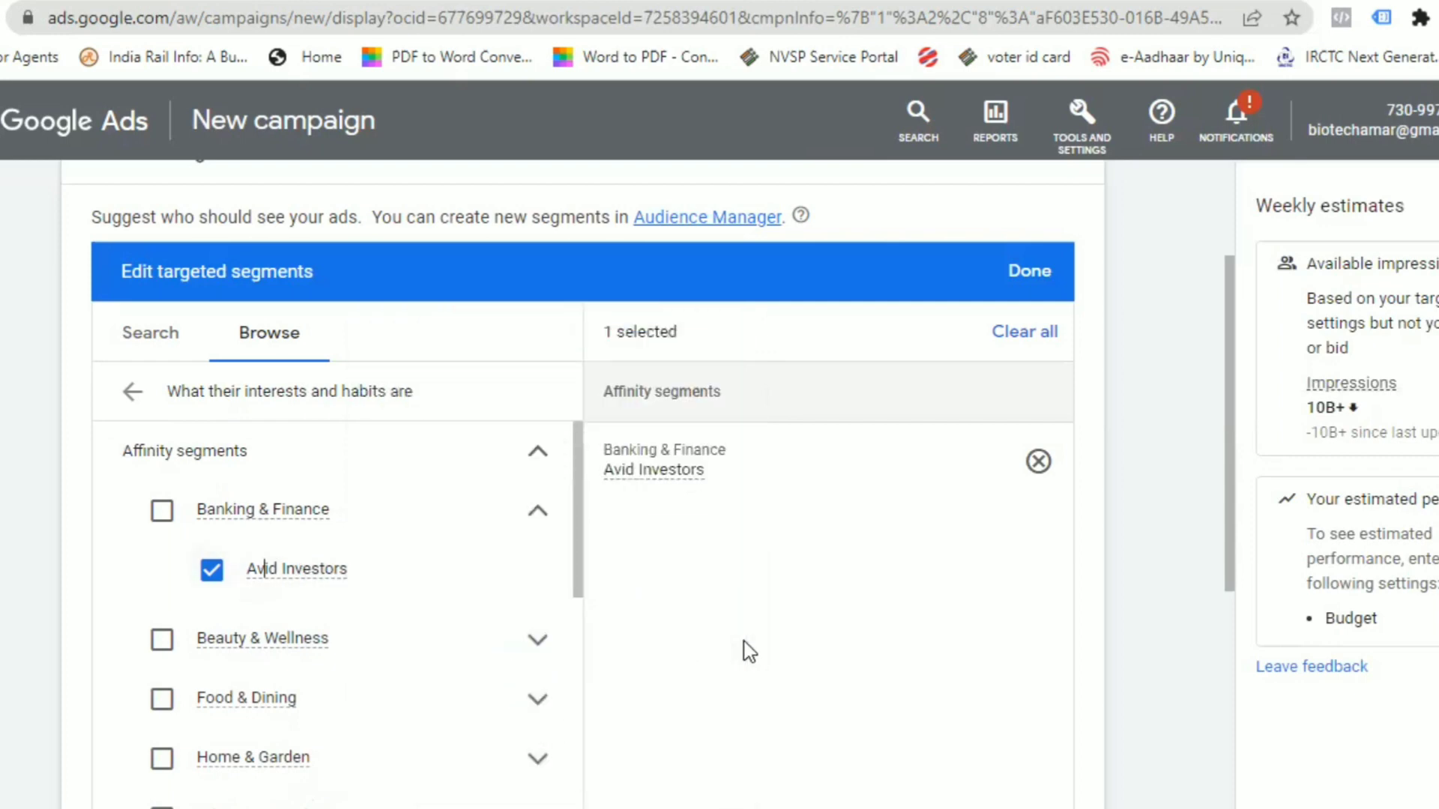
mouse_move(339, 582)
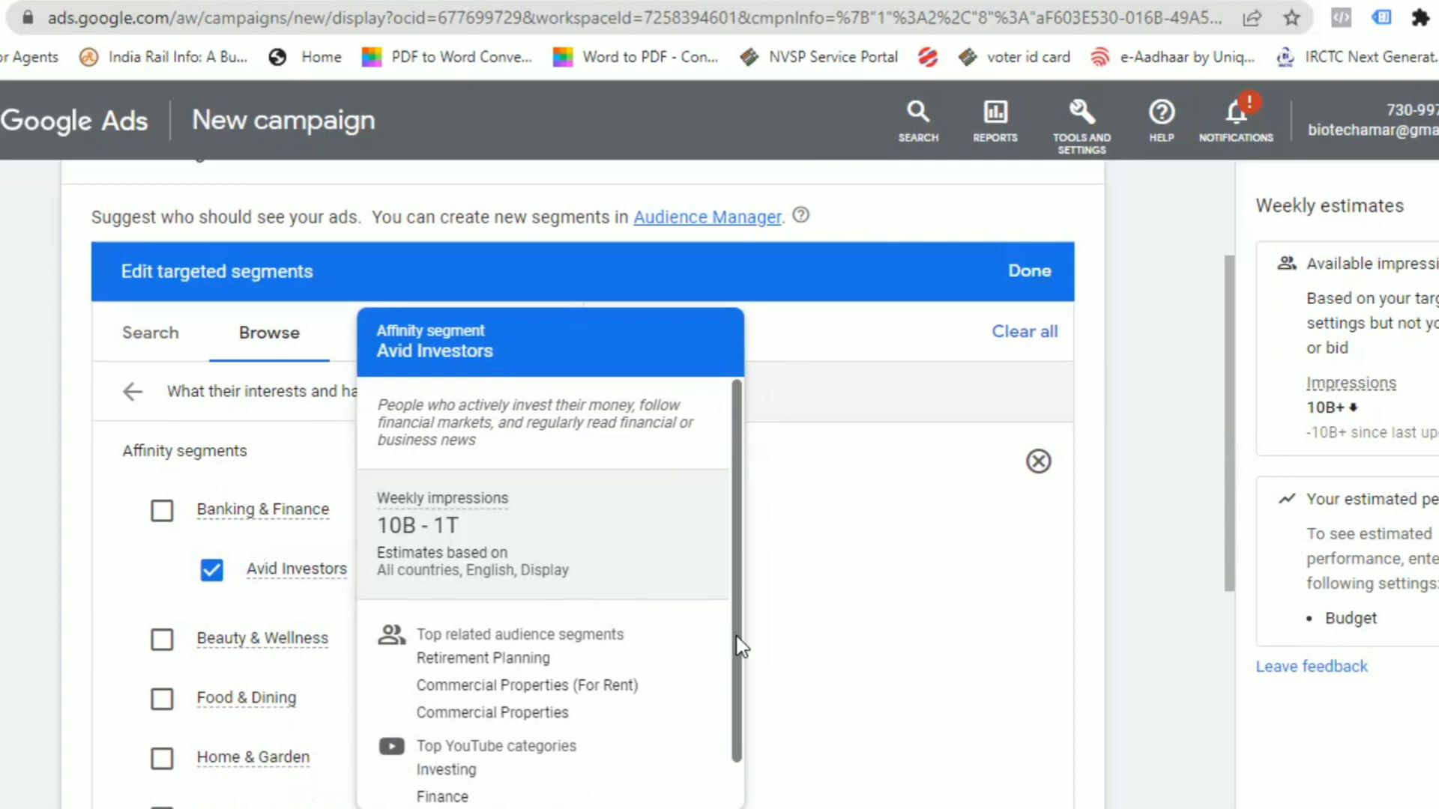
scroll(724, 708, down, 1)
scroll(721, 696, up, 1)
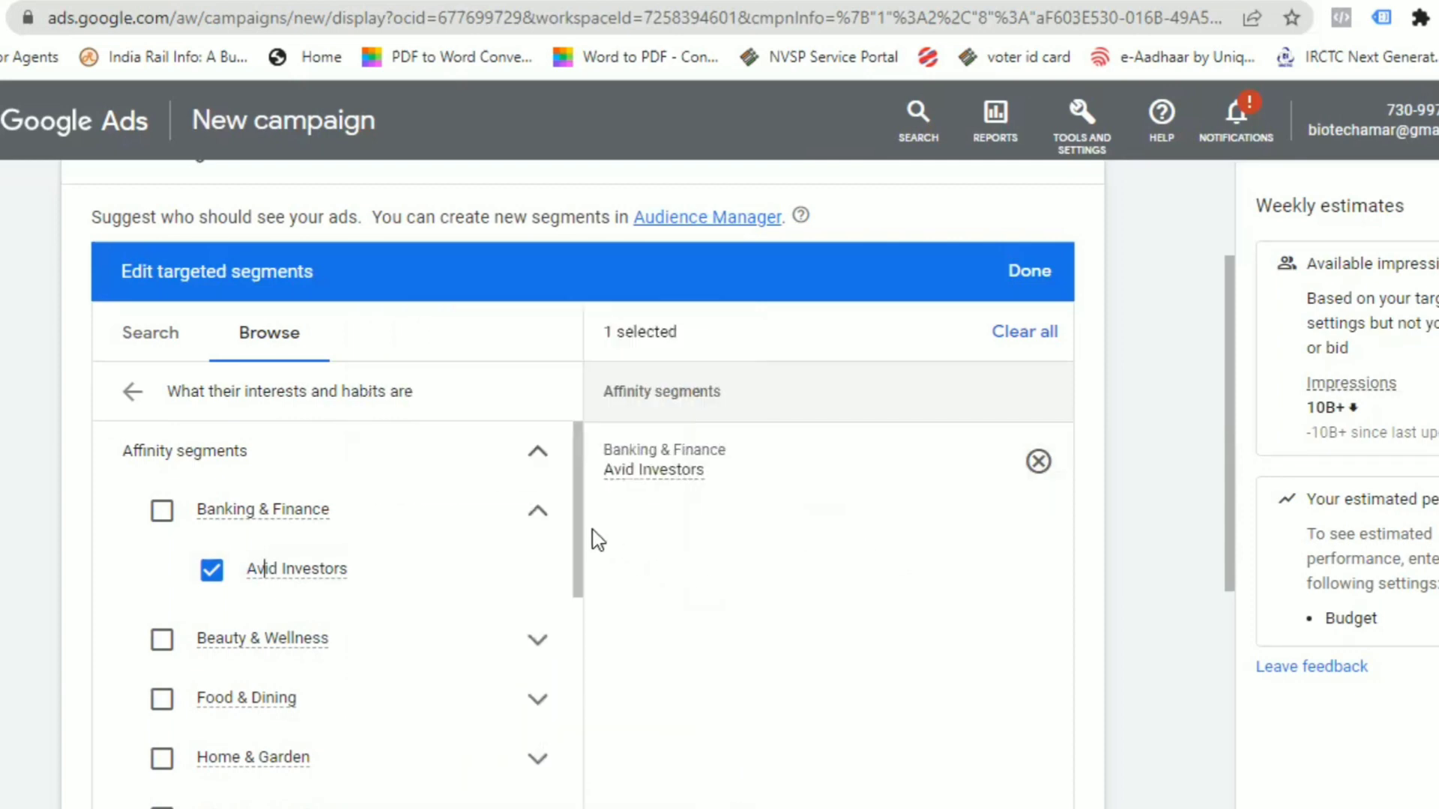
click(537, 512)
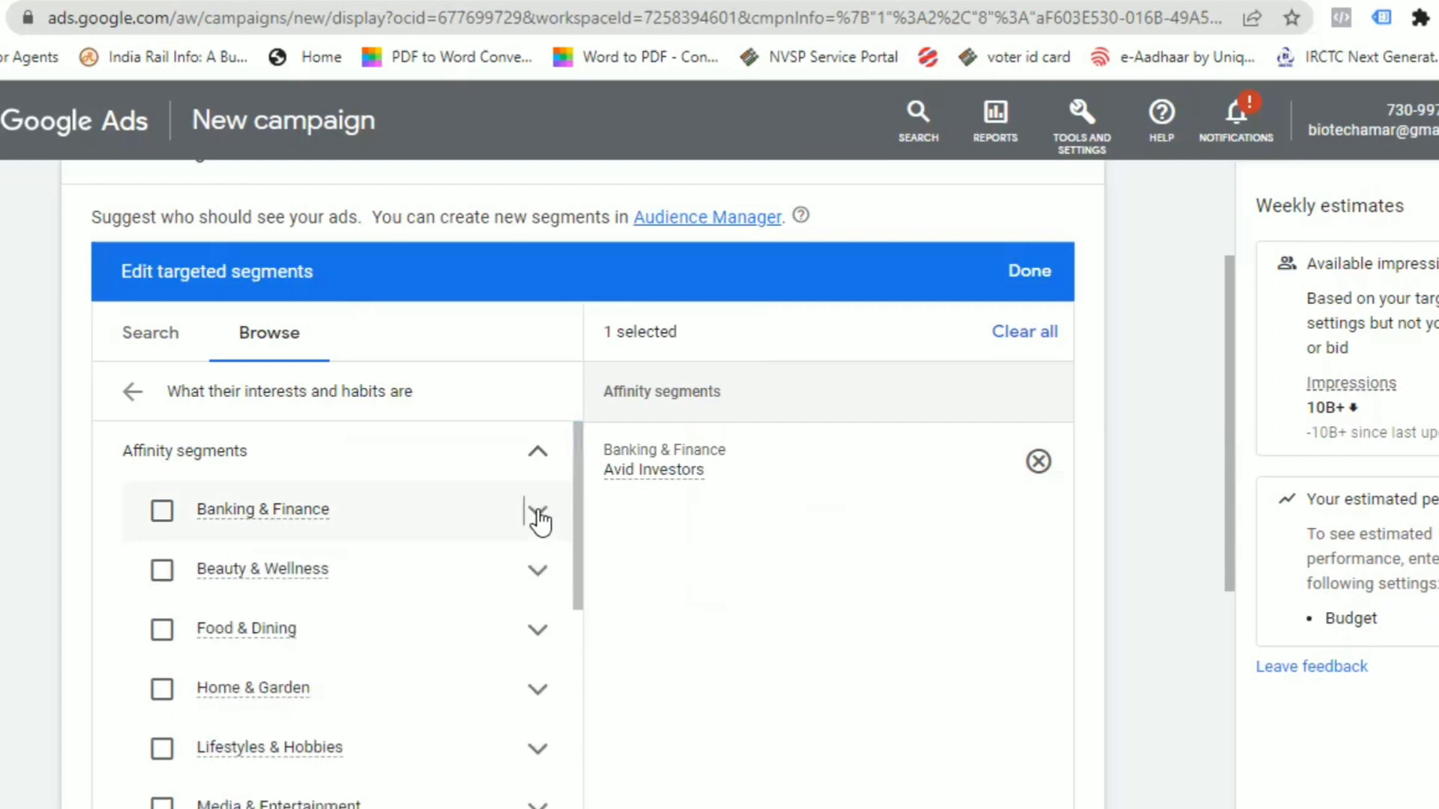
Try the Frequently Visits Salons and Beauty Mavens segments under Beauty & Wellness, reviewing the salon segment's details, and deselect both
click(538, 571)
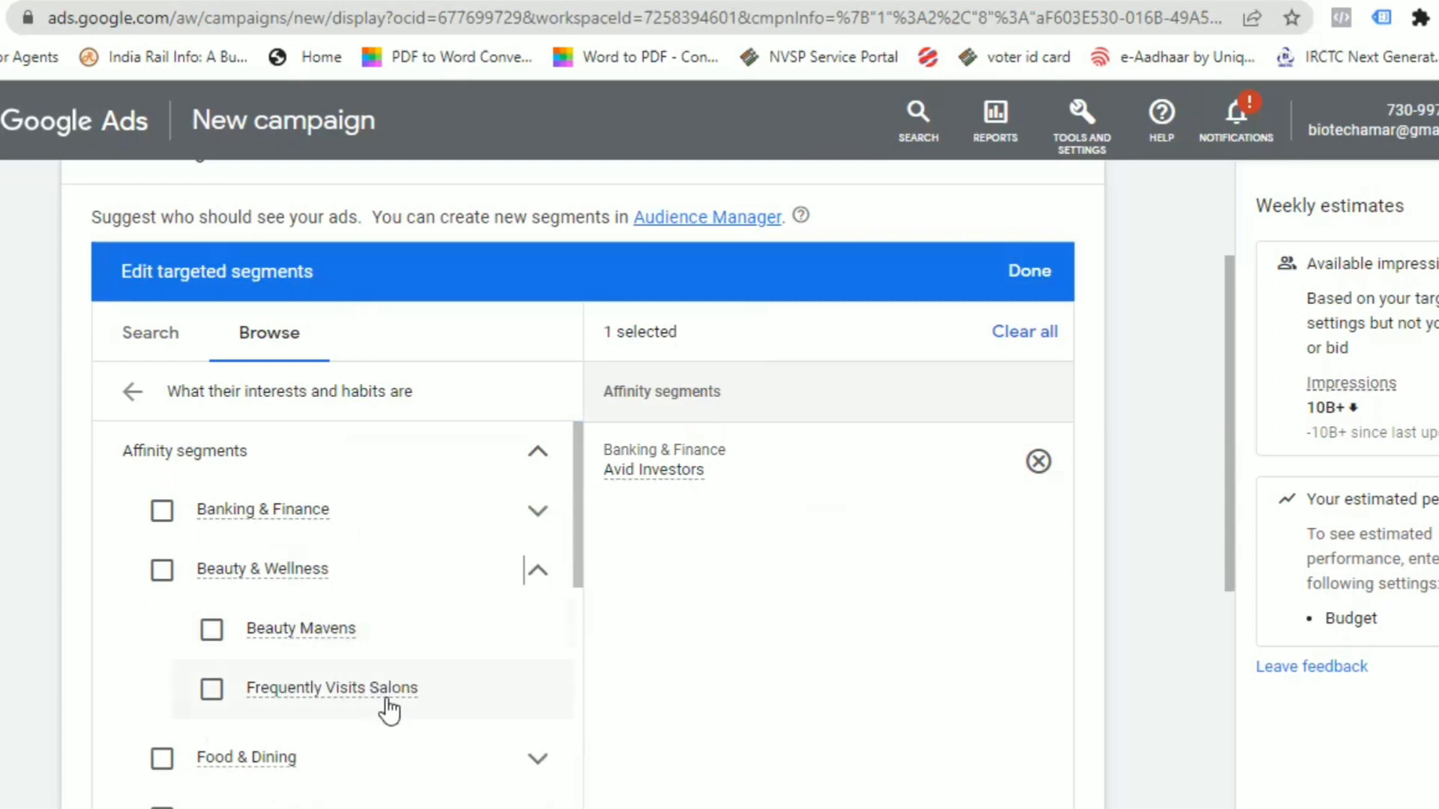
click(388, 703)
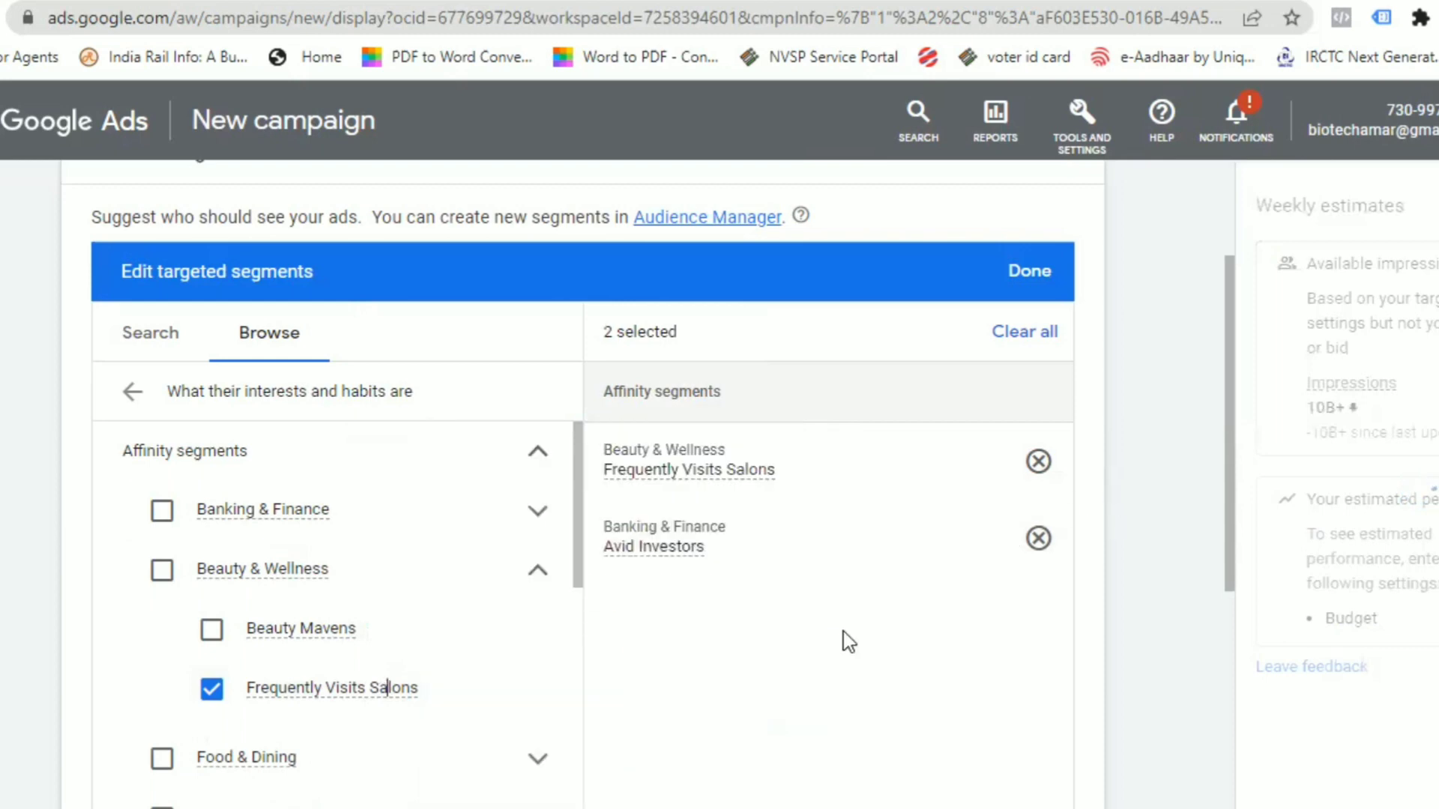
mouse_move(360, 693)
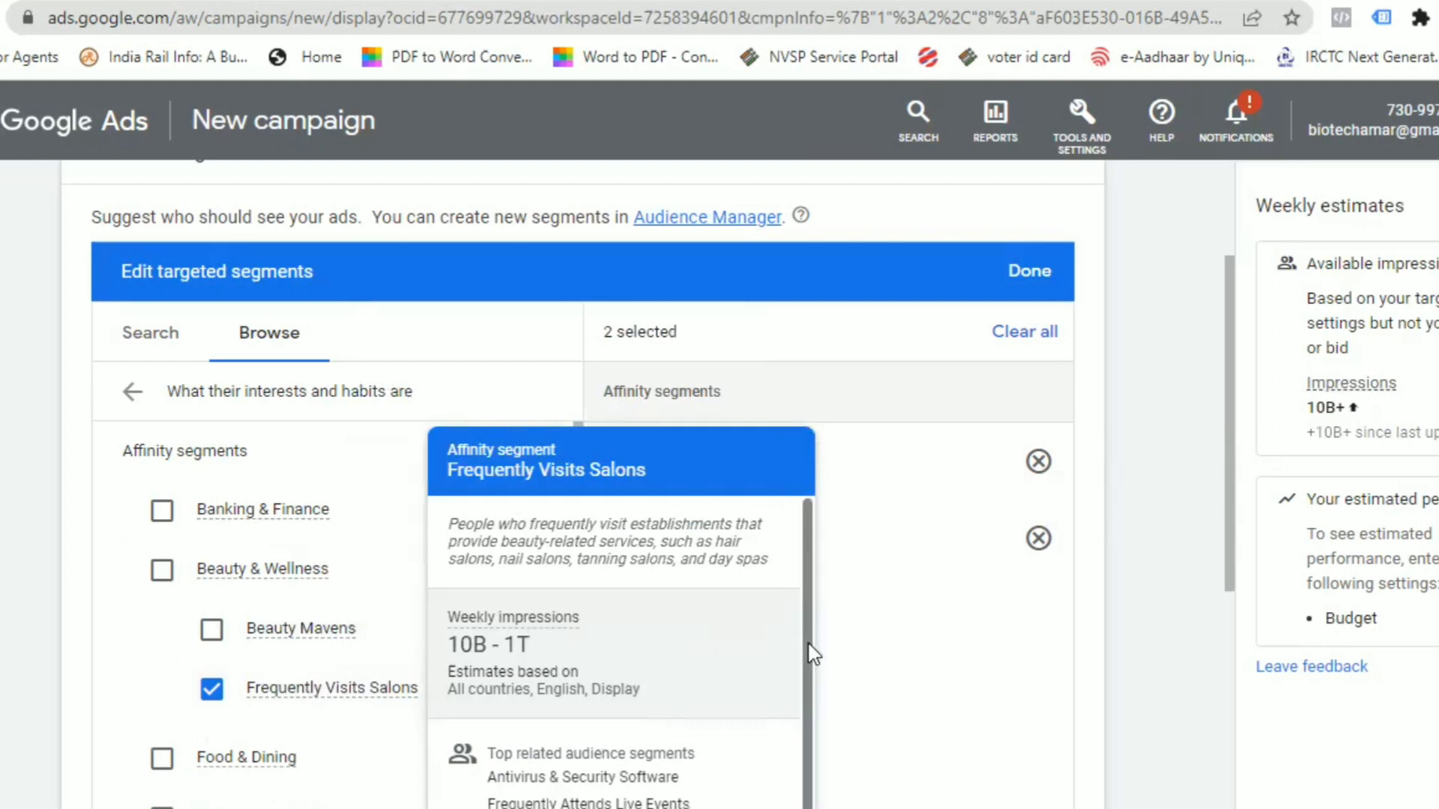
scroll(803, 735, down, 1)
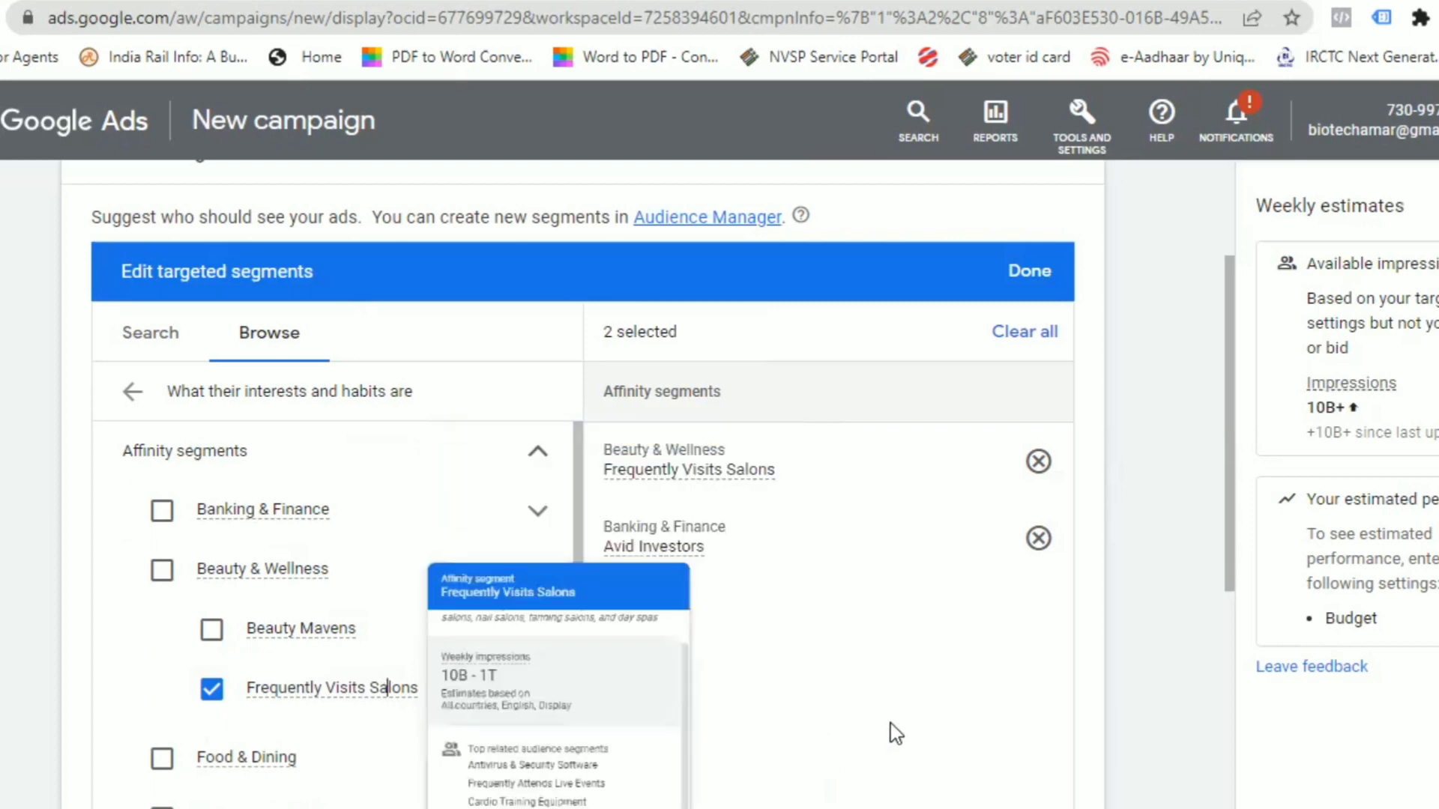
click(335, 636)
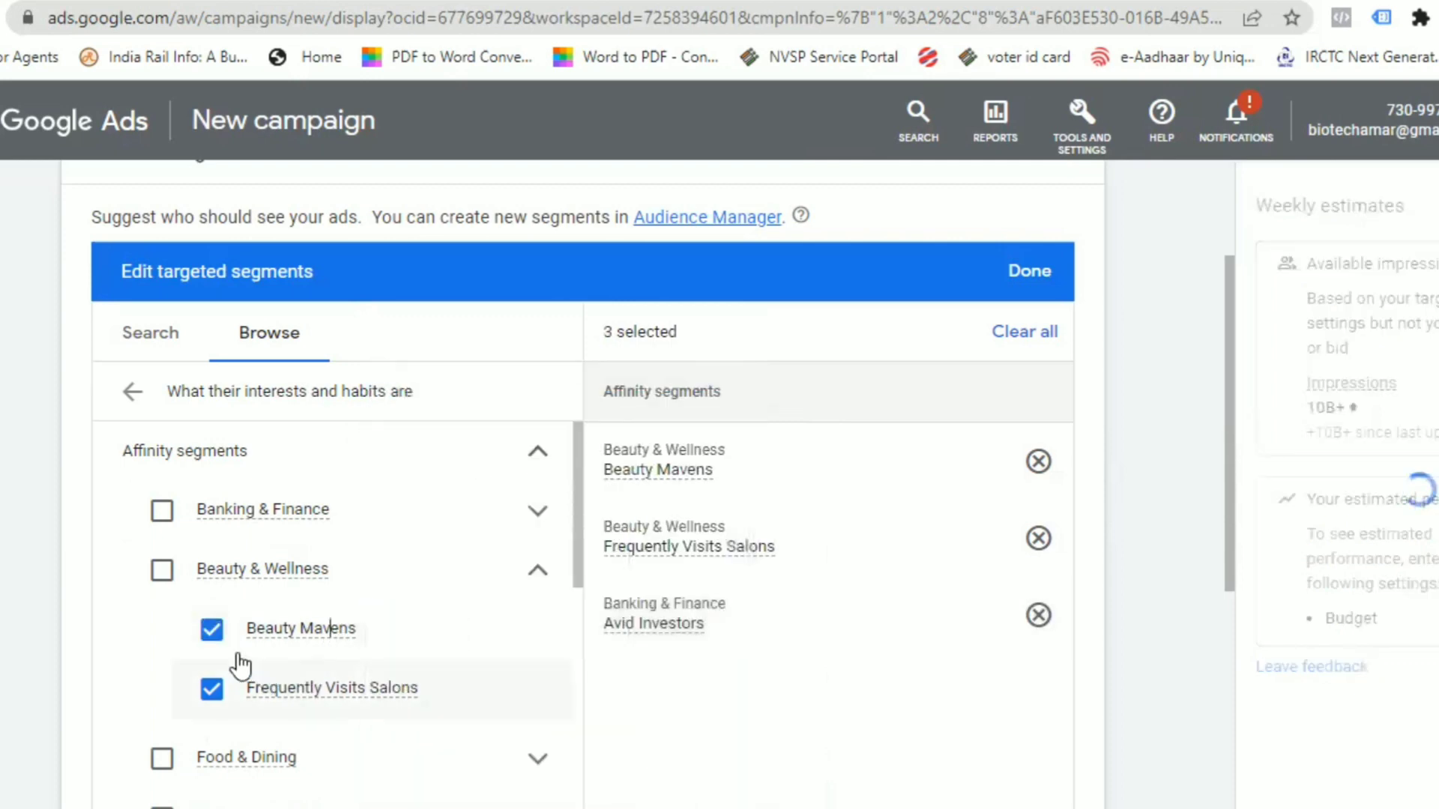
click(334, 636)
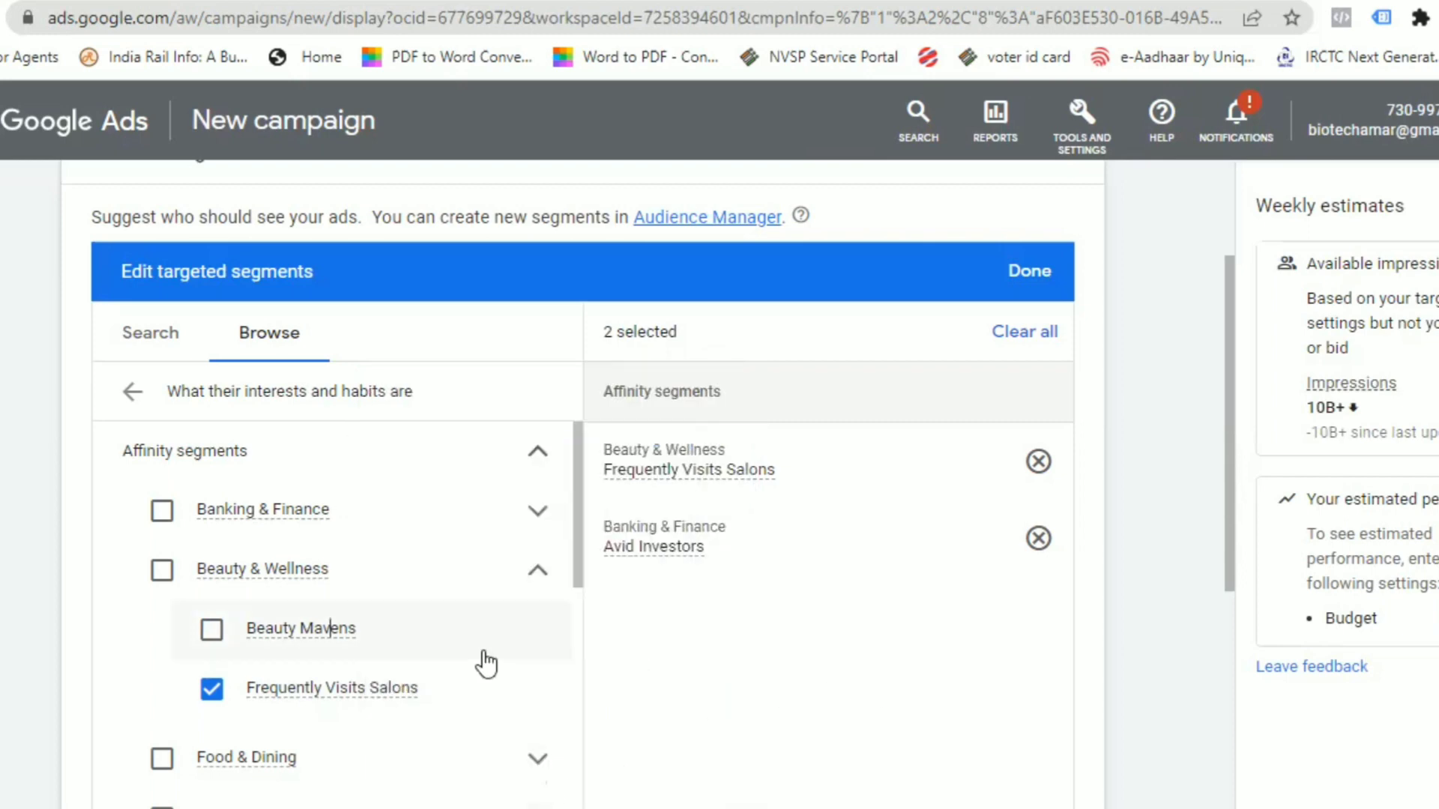
click(315, 688)
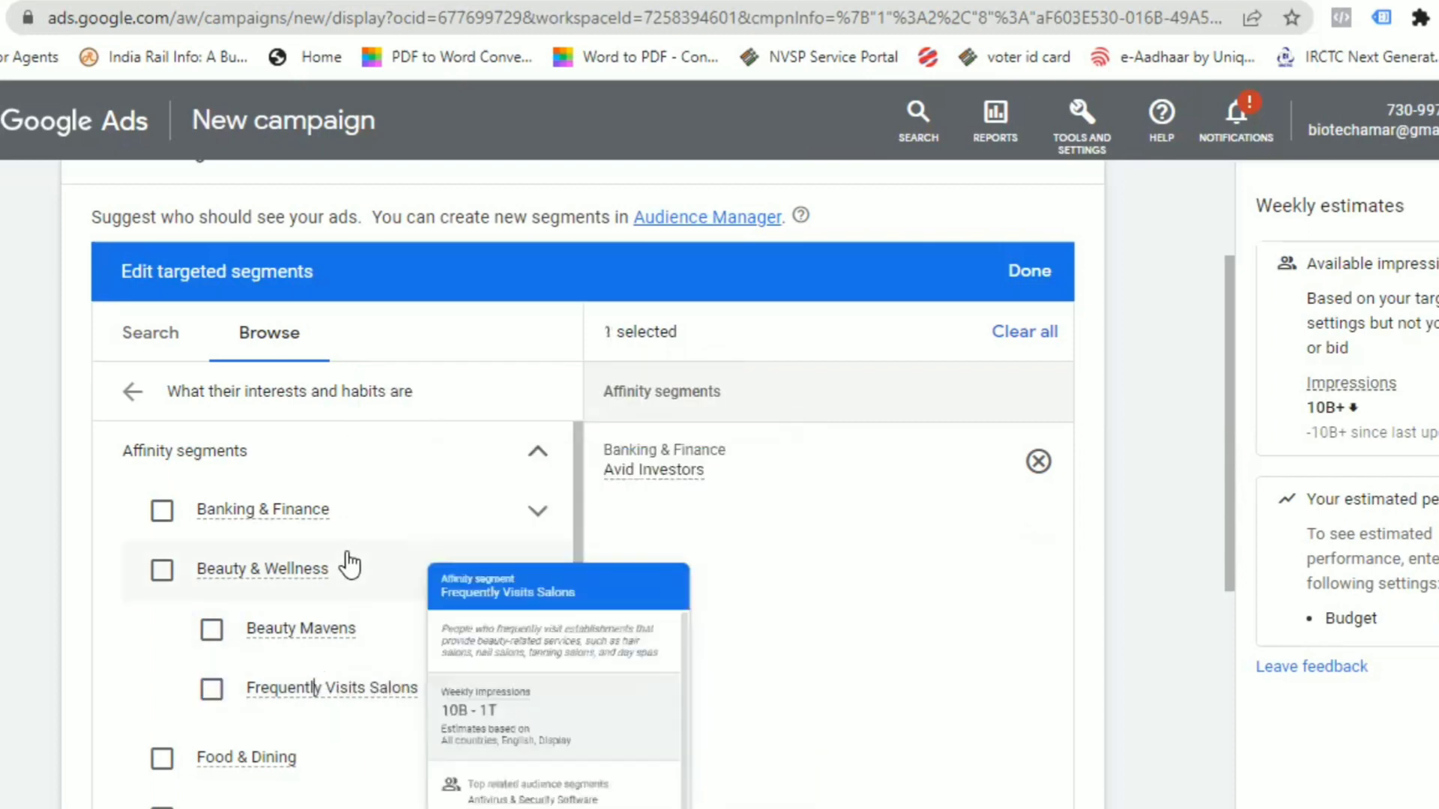
Select the whole Beauty & Wellness affinity segment and collapse its sub-segments
click(296, 569)
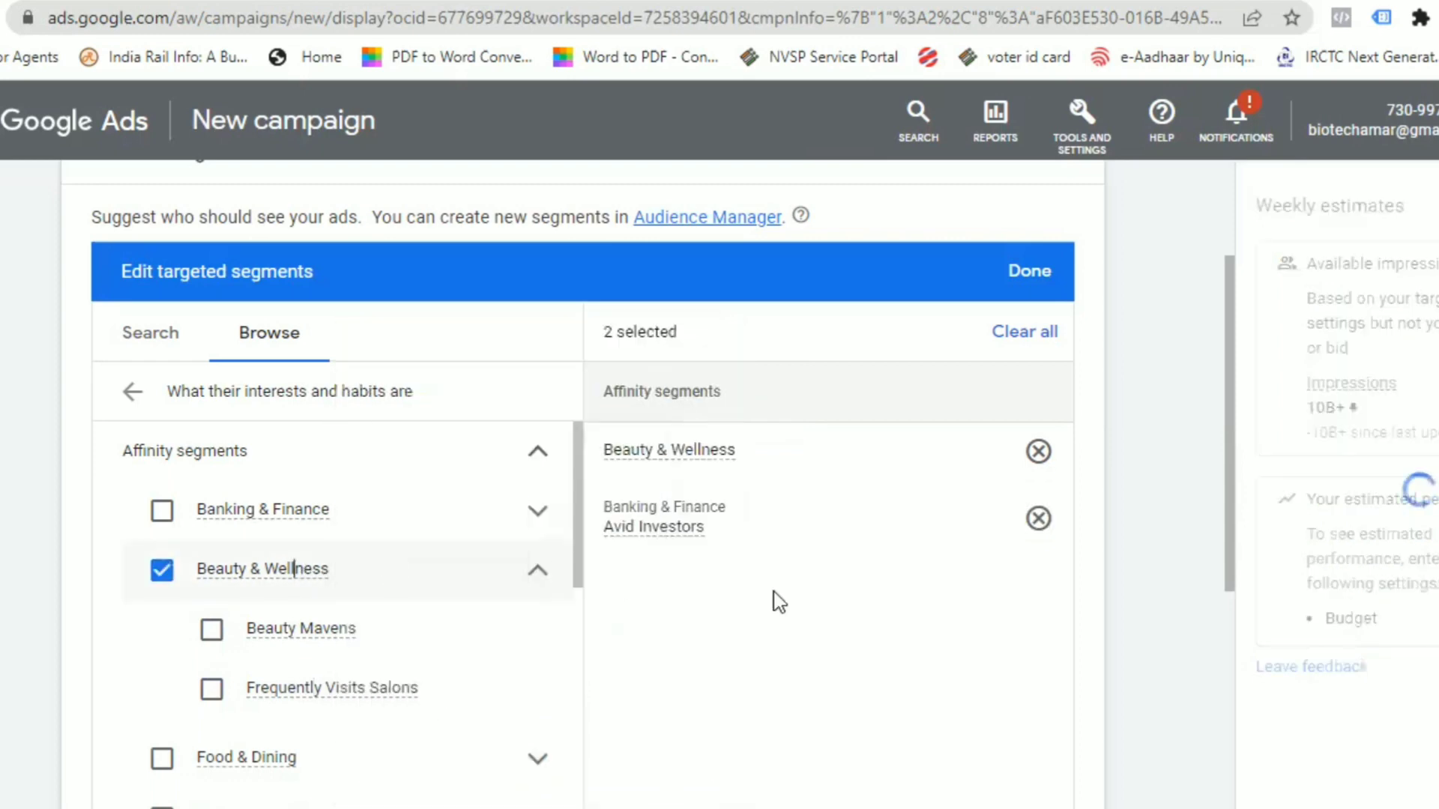
click(534, 575)
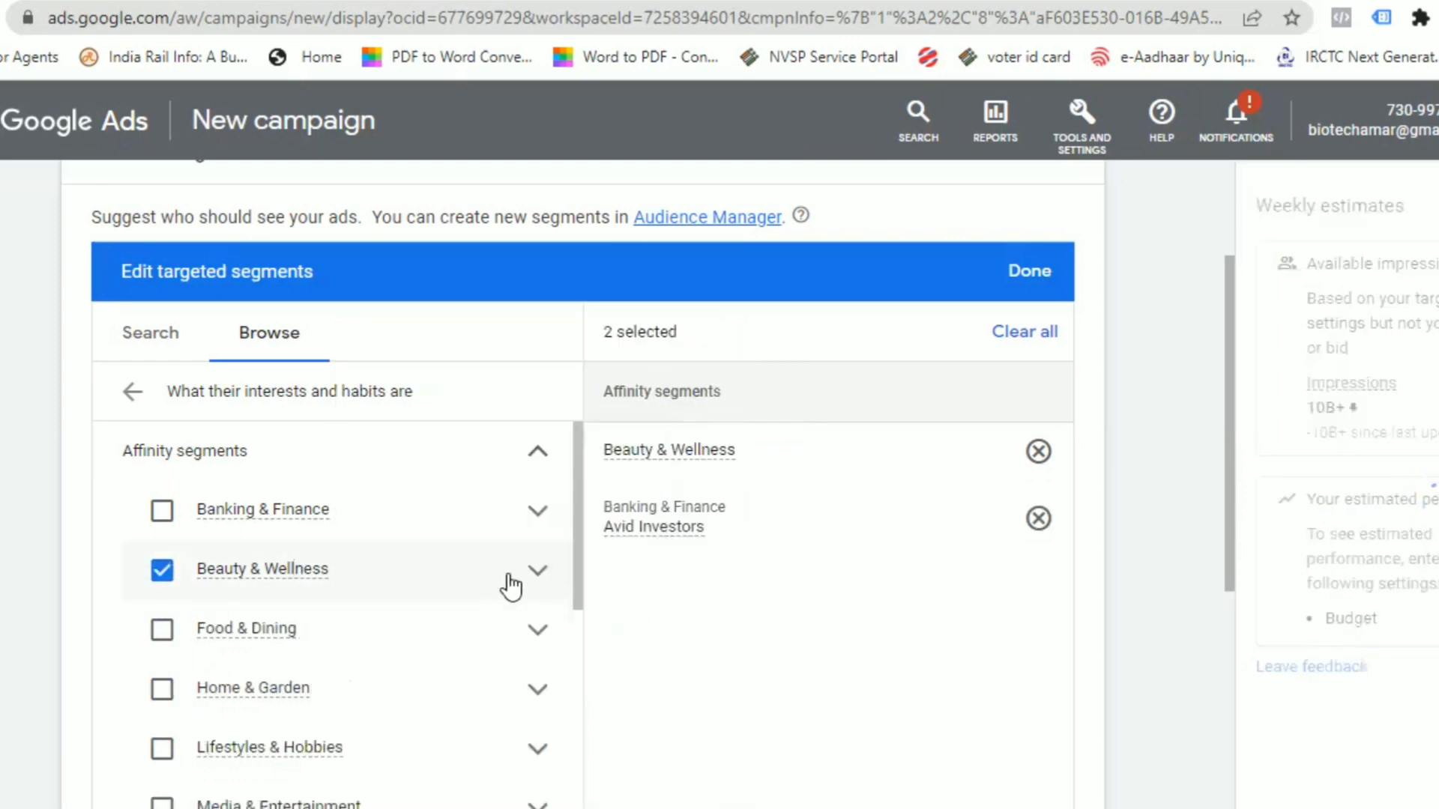
Browse the Food & Dining affinity sub-segments, including Cooking Enthusiasts, and try the Fast Food Cravers segment before deselecting it
click(539, 630)
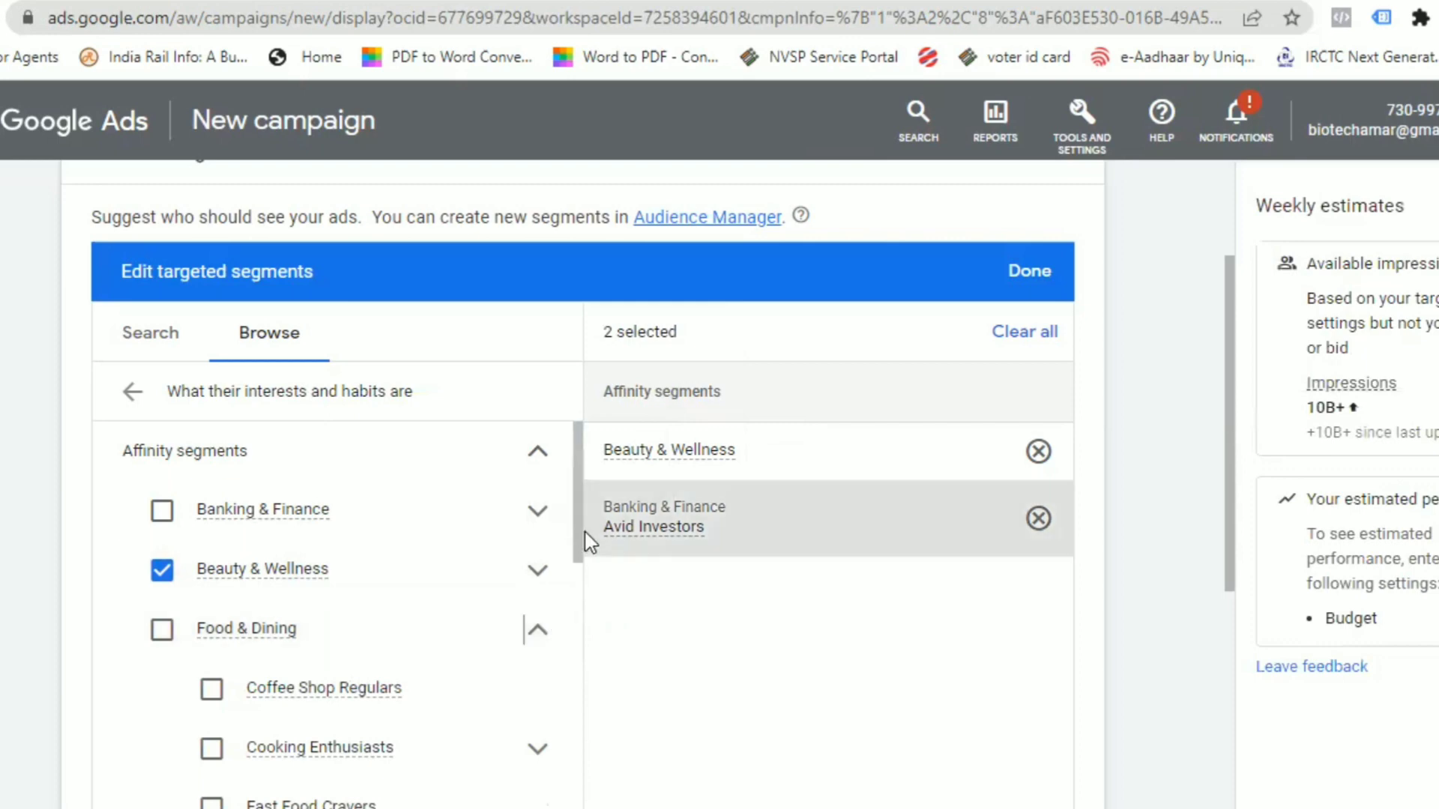
drag(581, 534, 571, 611)
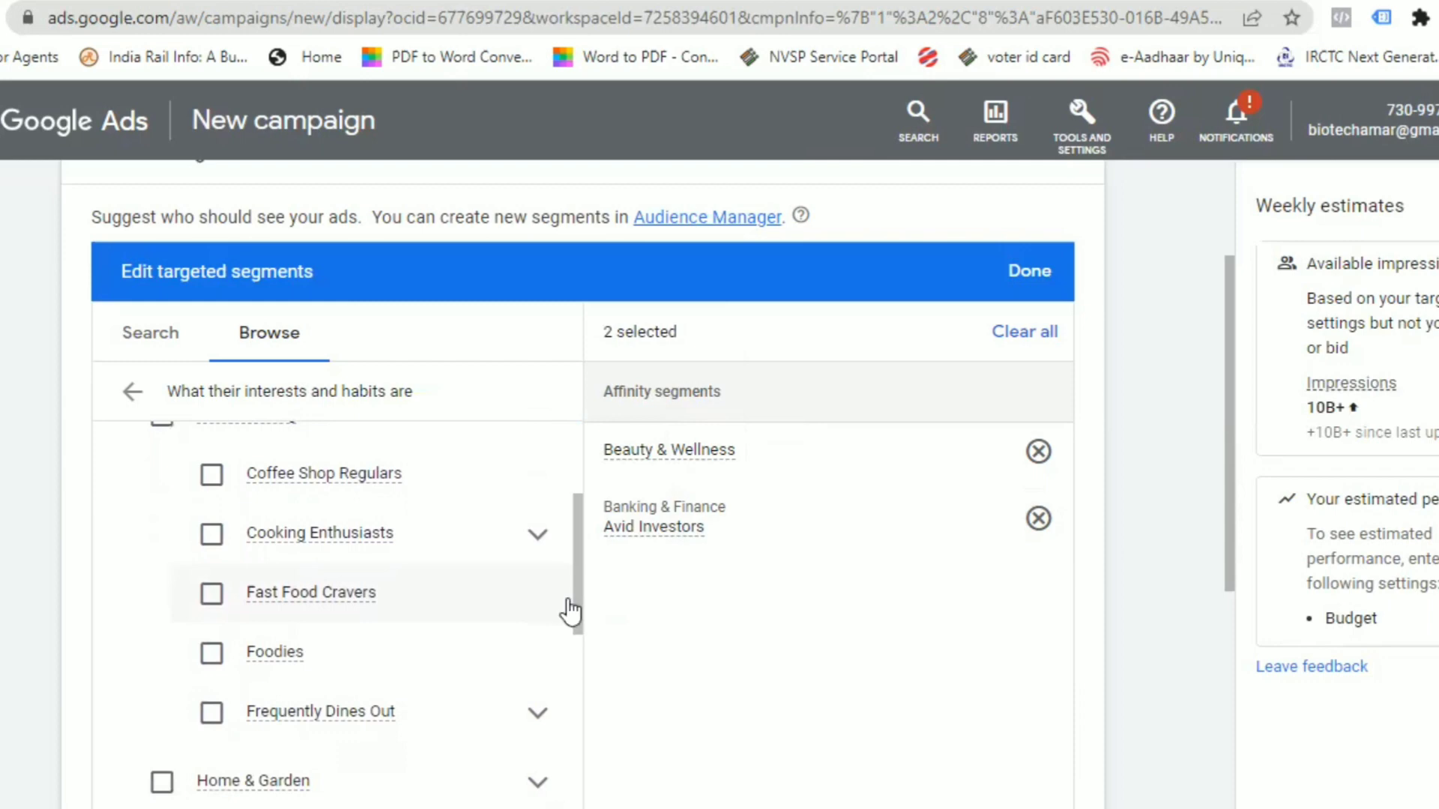
click(538, 534)
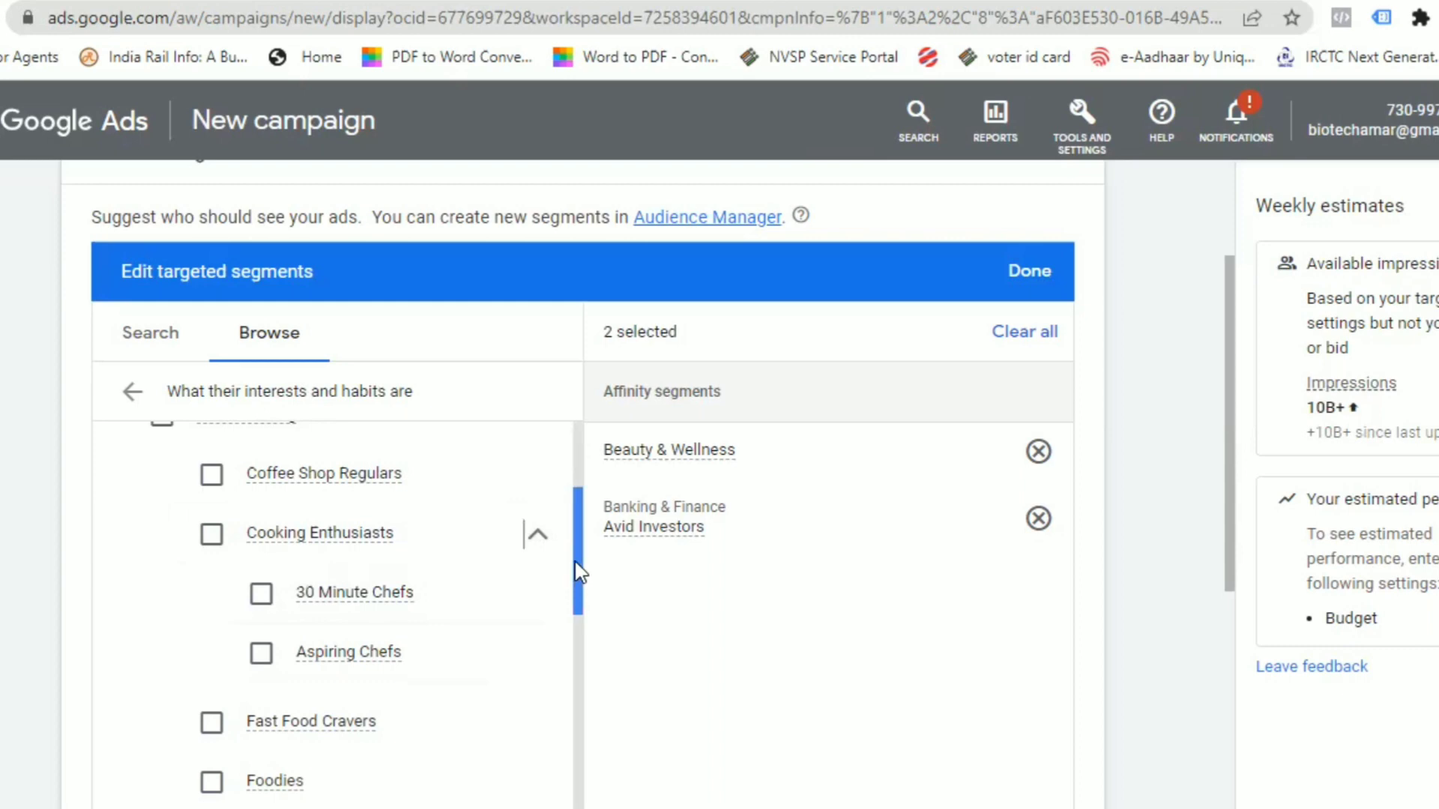
scroll(577, 571, down, 2)
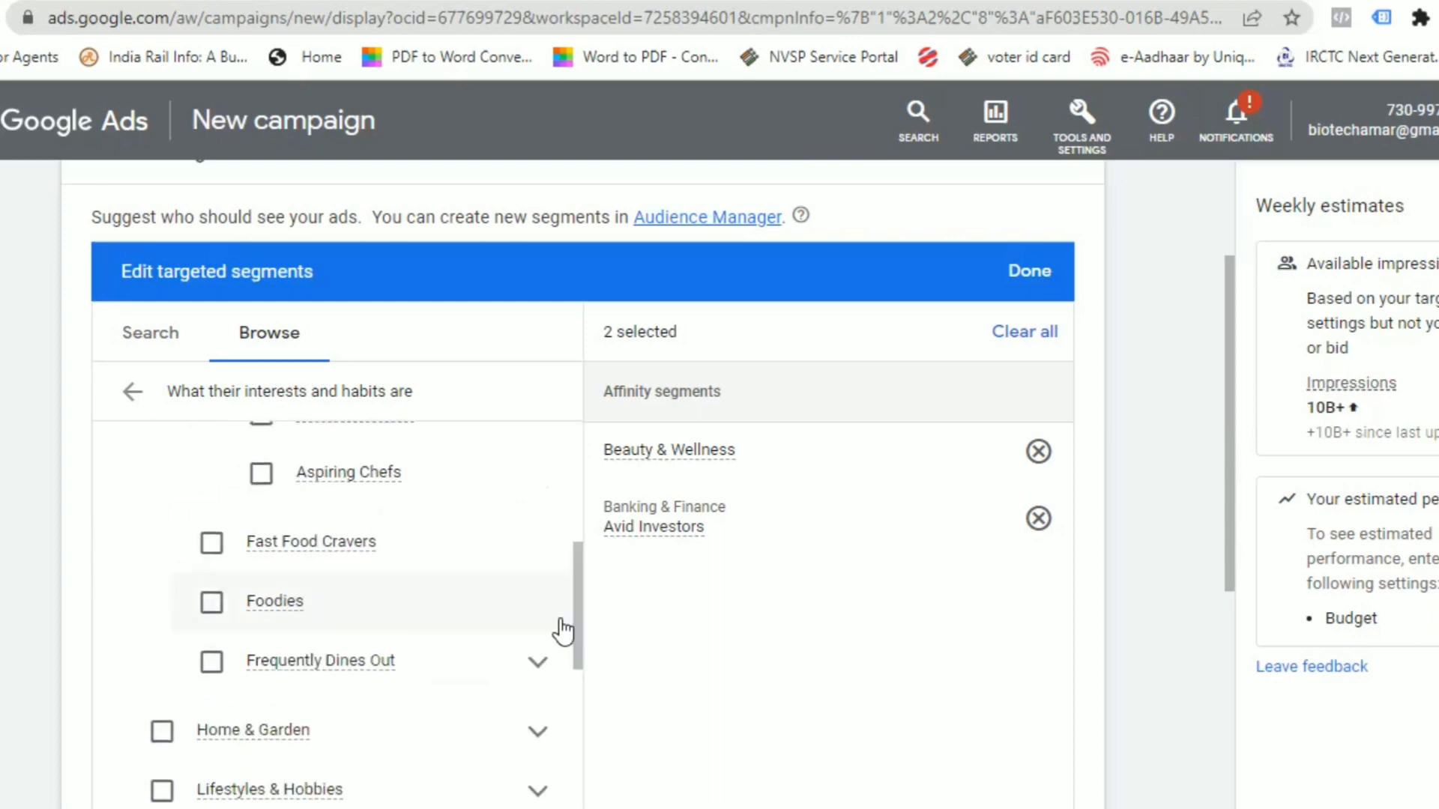
click(370, 552)
click(297, 547)
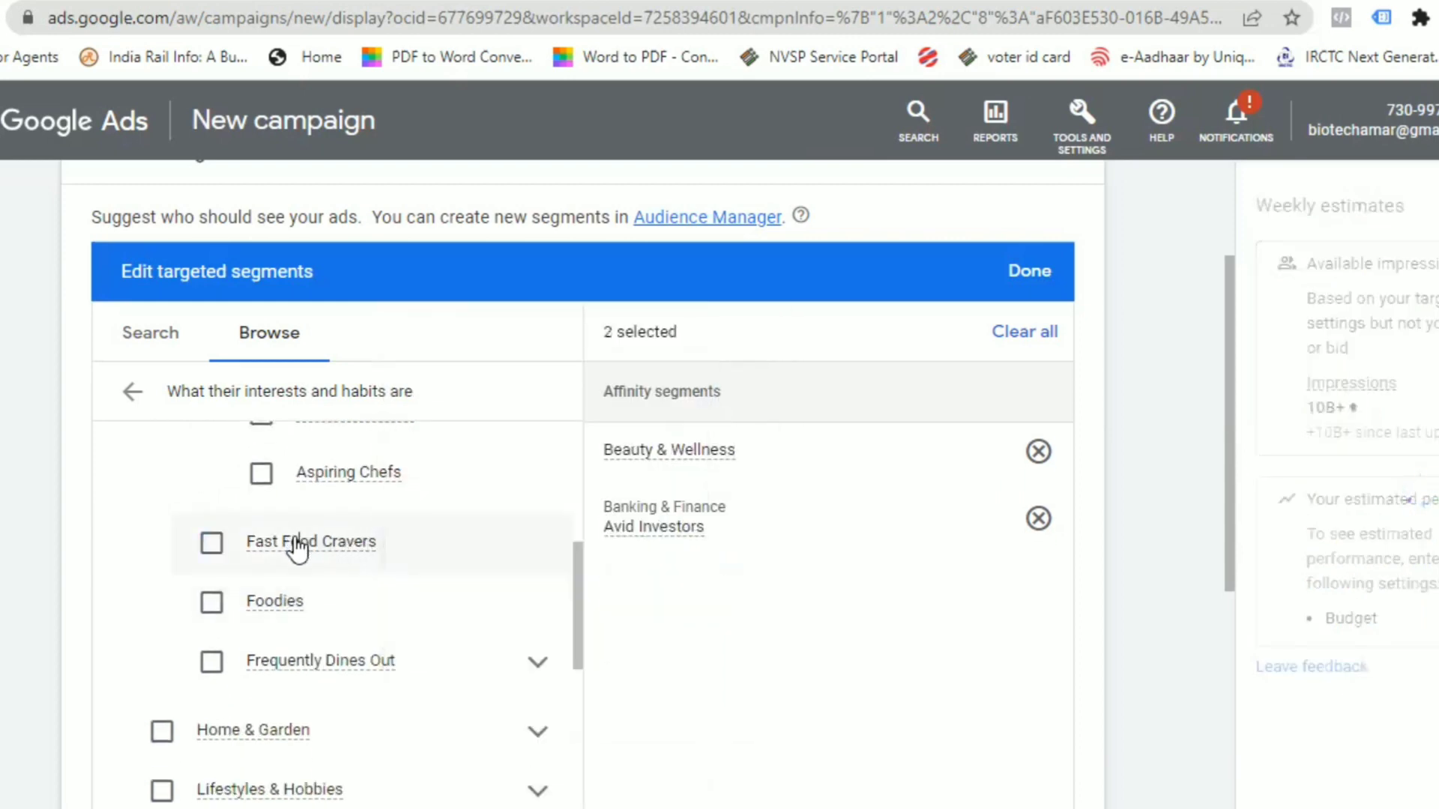
mouse_move(298, 547)
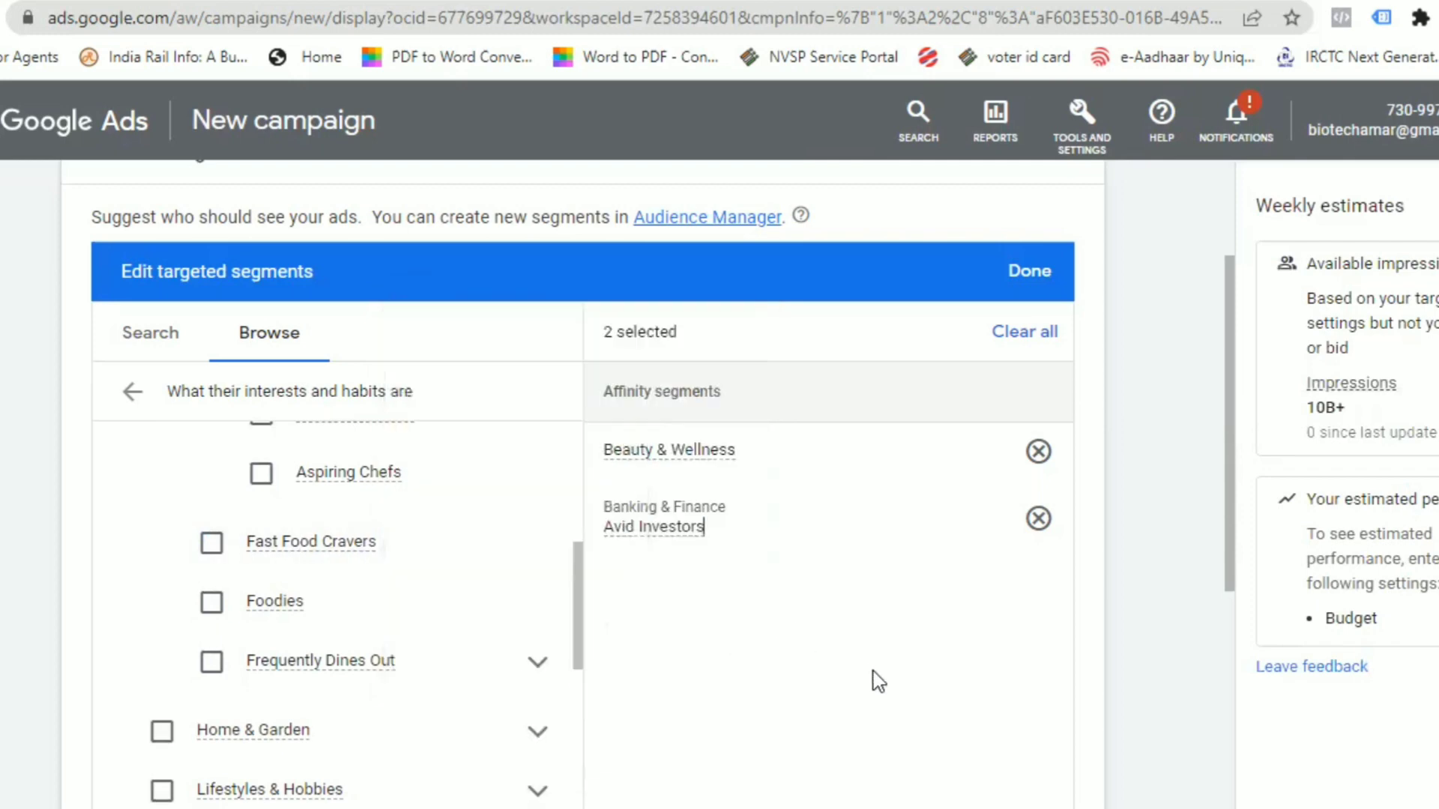
View the Home & Garden sub-segments, select the whole Lifestyles & Hobbies affinity segment, and look through its sub-segments
drag(574, 621, 550, 680)
click(533, 534)
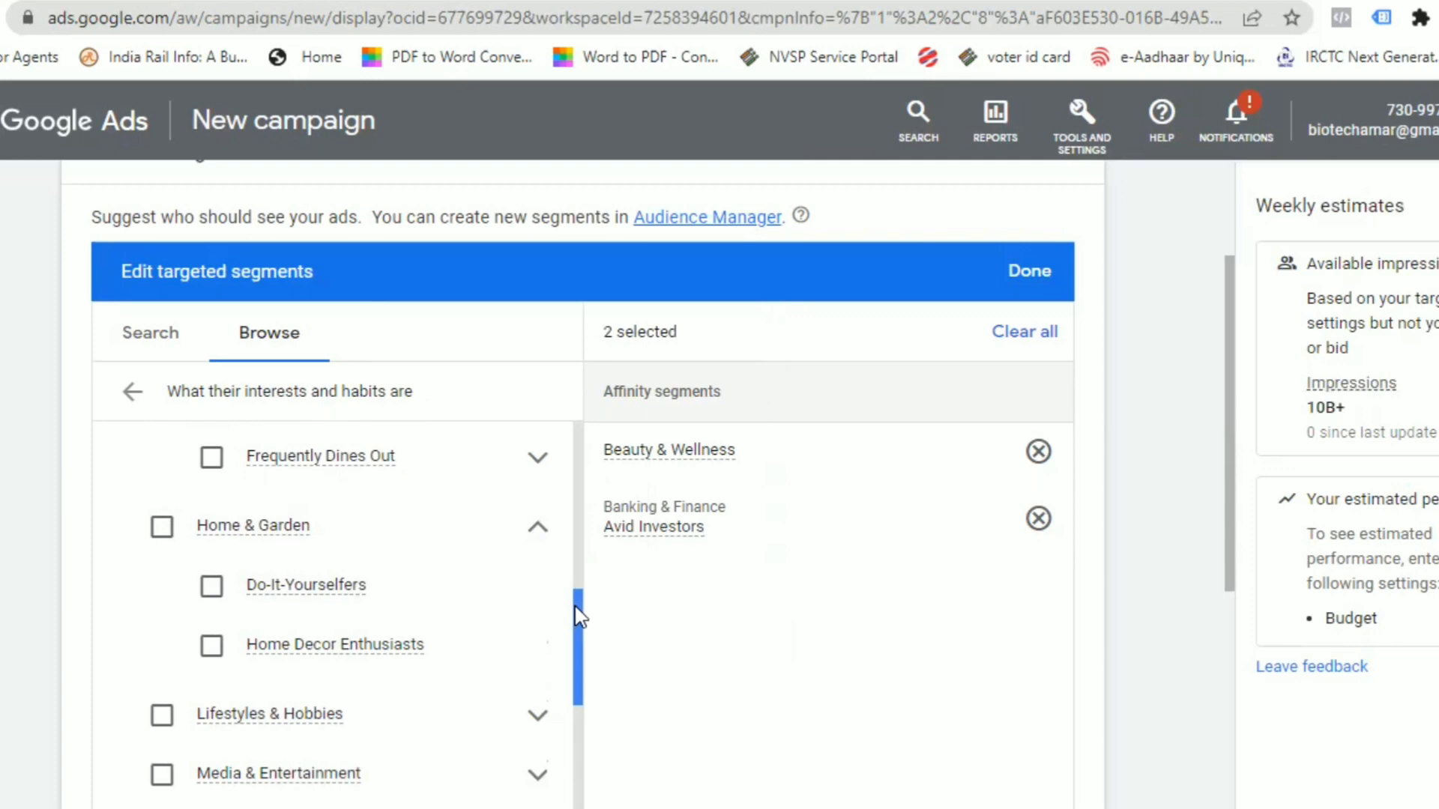
scroll(565, 649, down, 3)
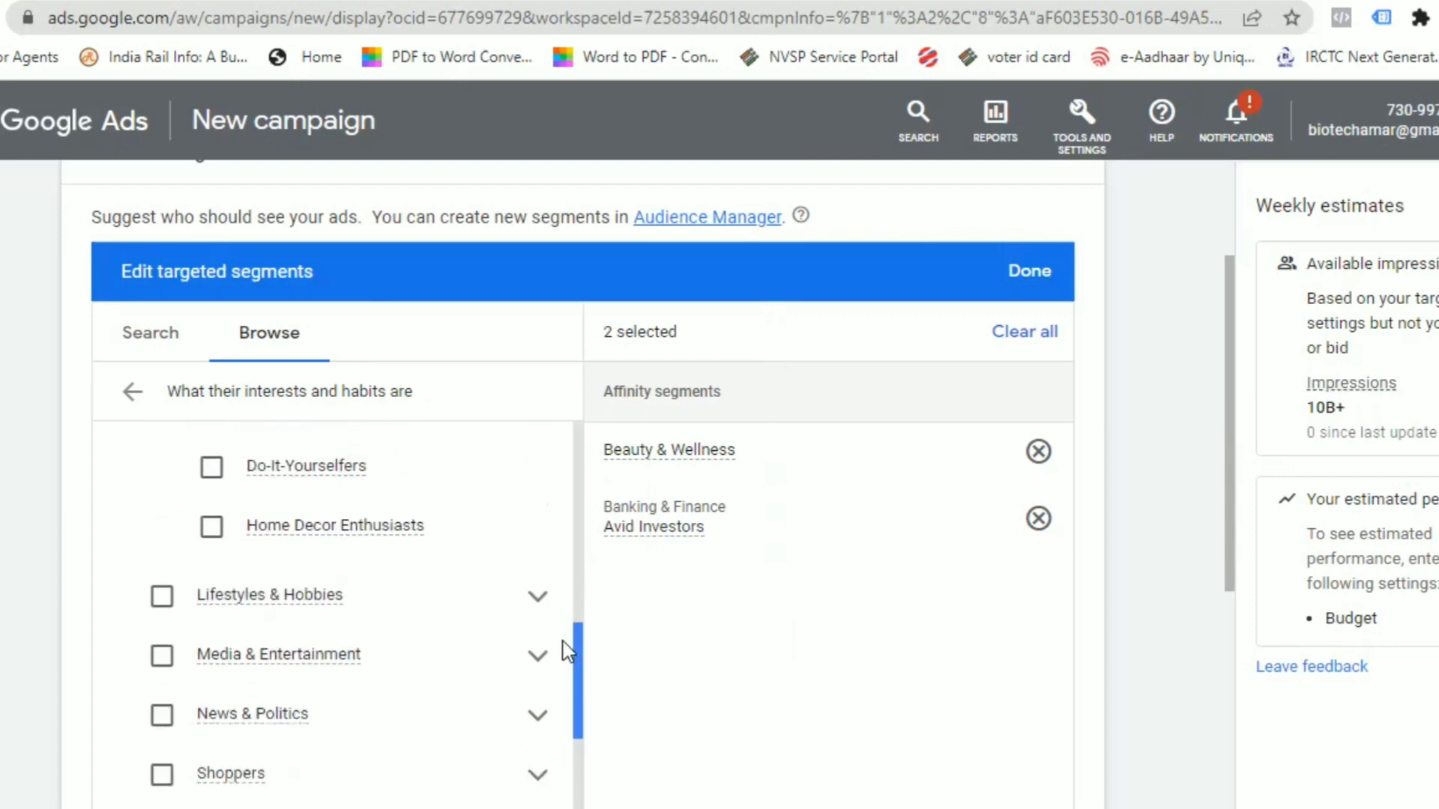
click(482, 609)
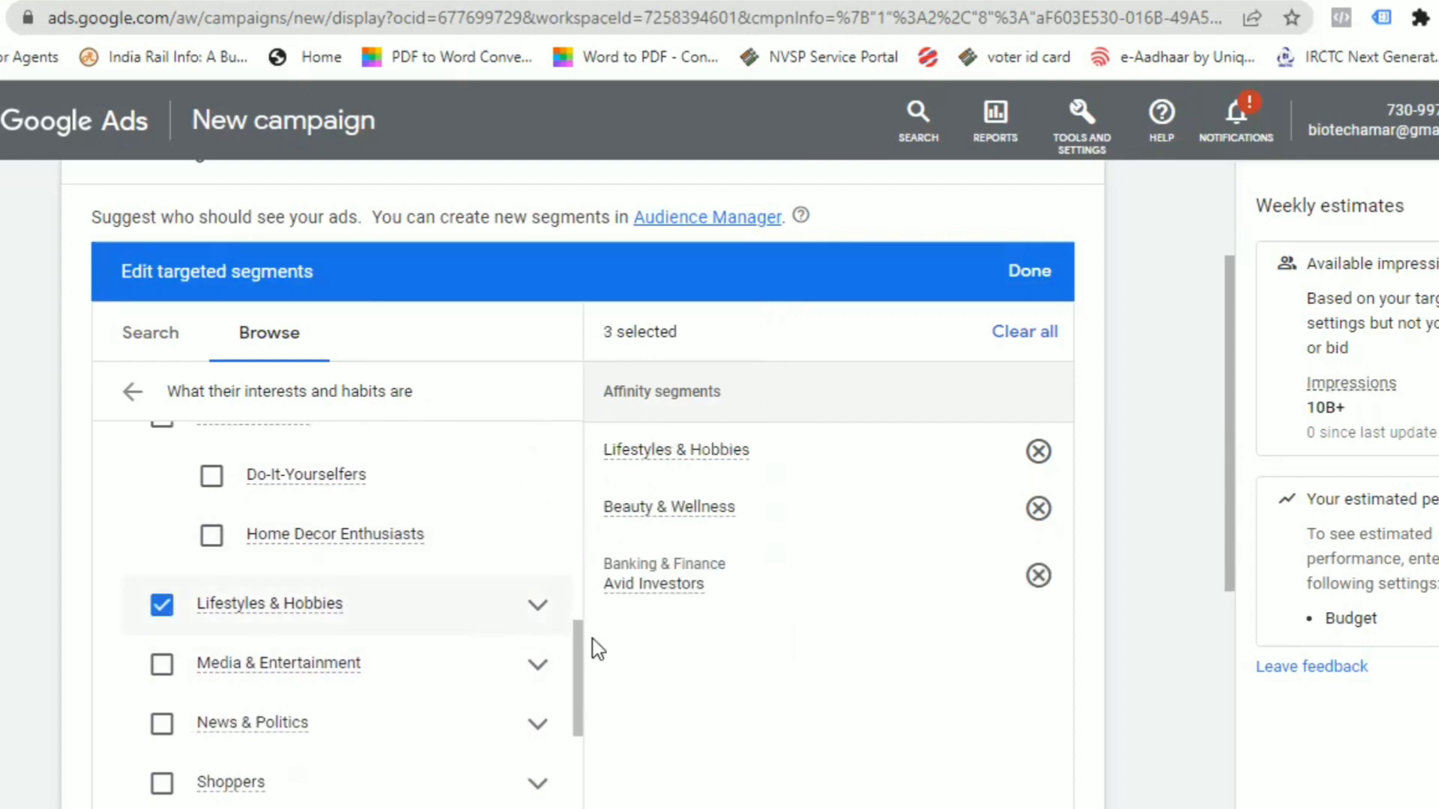
click(538, 607)
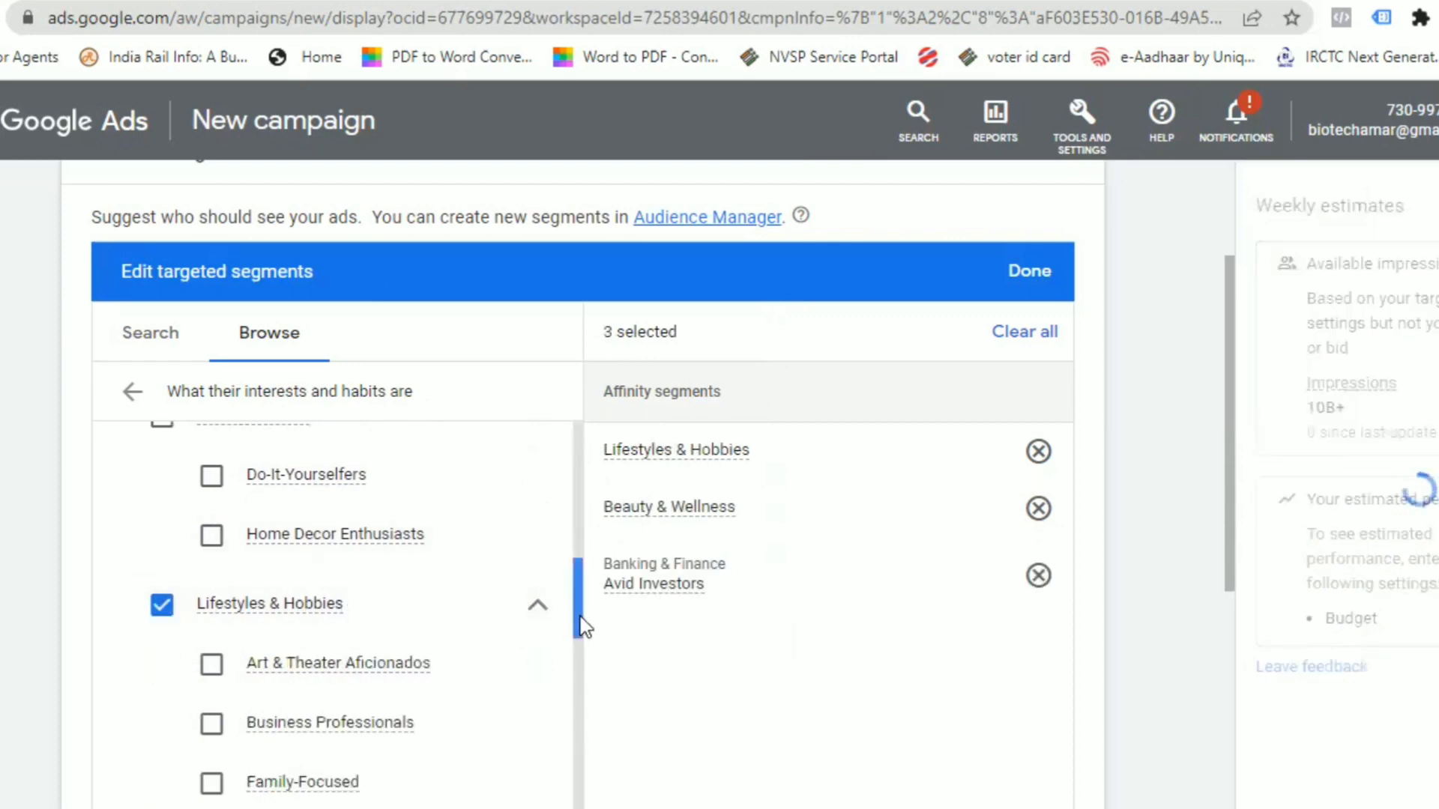
drag(581, 624, 555, 764)
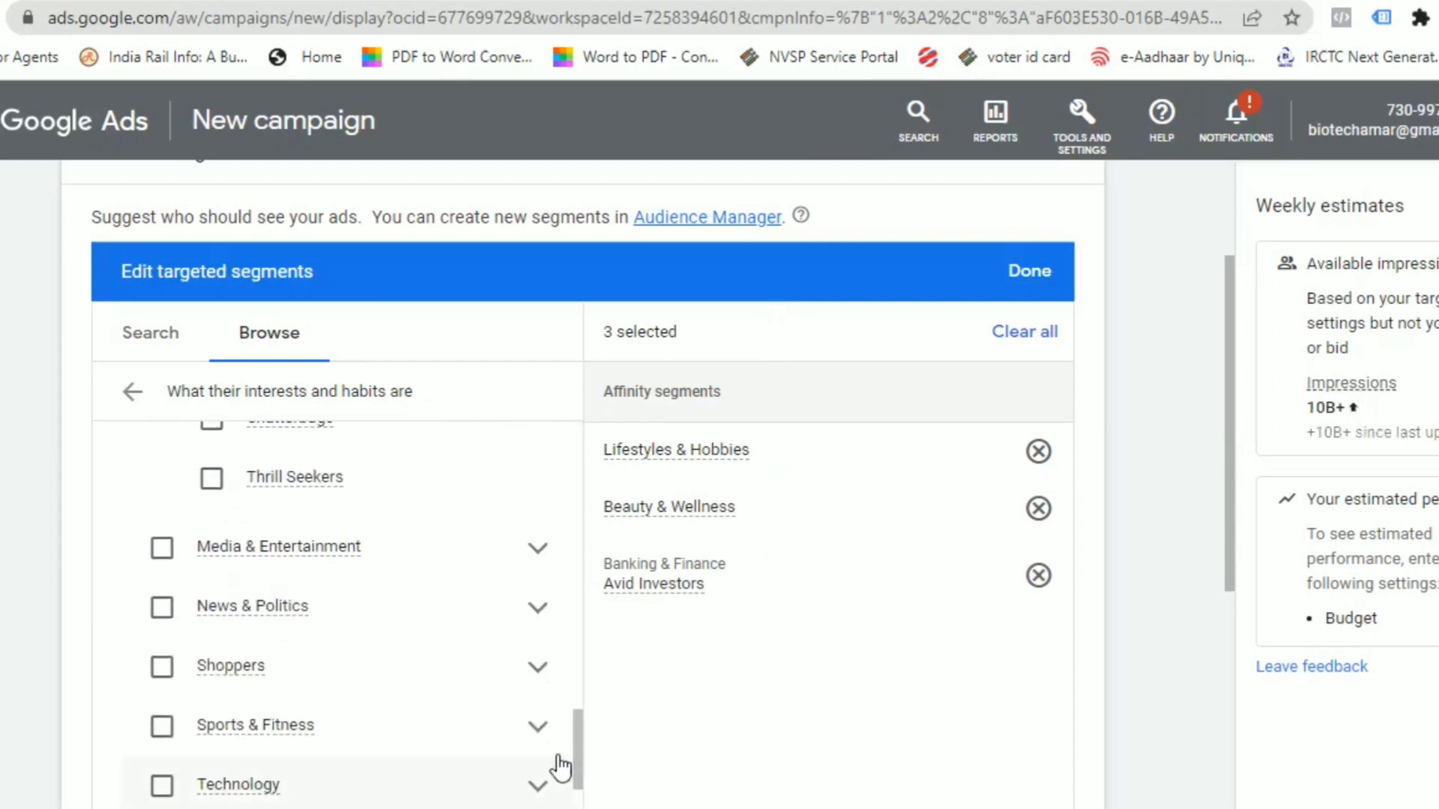
Review the Media & Entertainment affinity sub-segments and return to the start of the affinity list
click(533, 552)
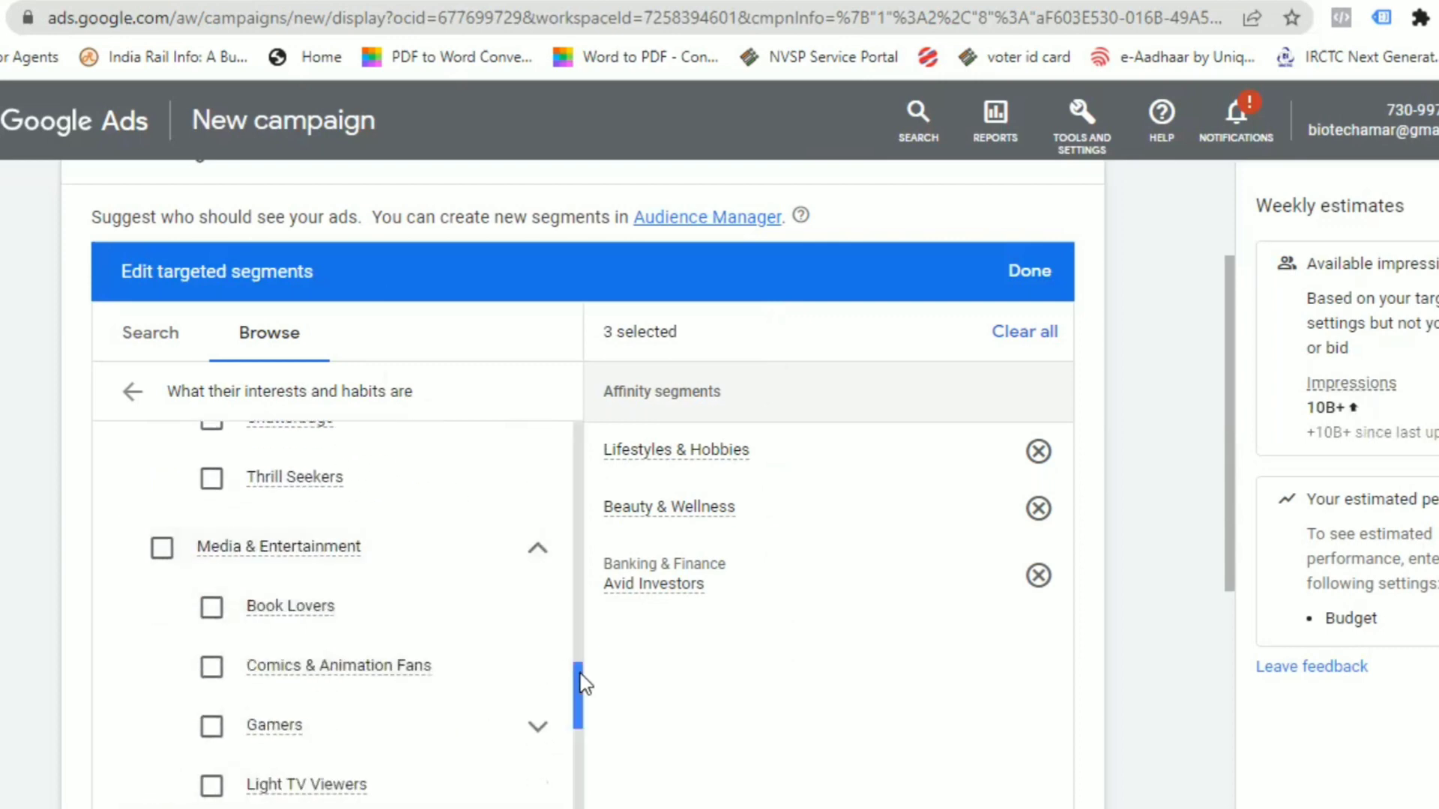
drag(578, 688, 577, 756)
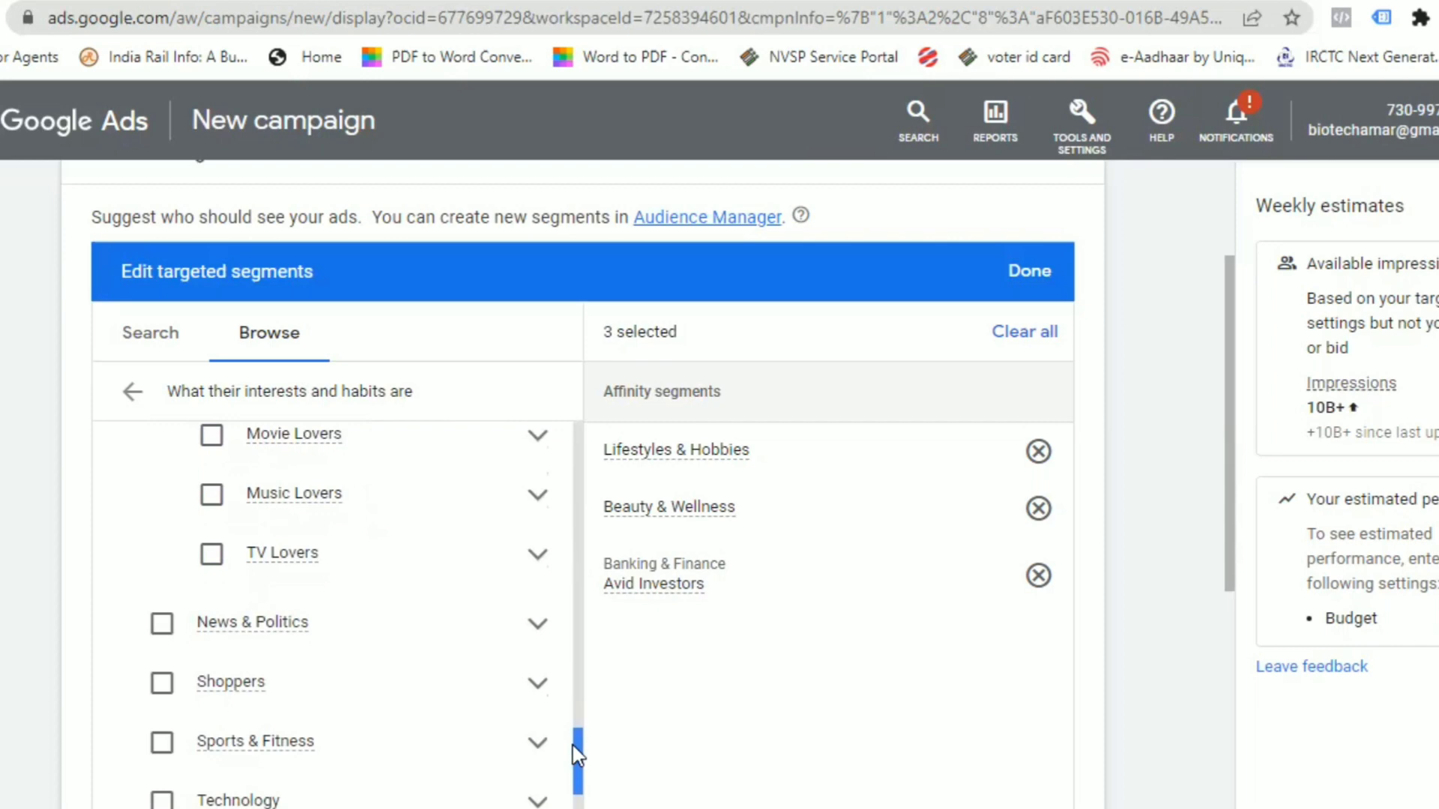
drag(573, 745, 587, 344)
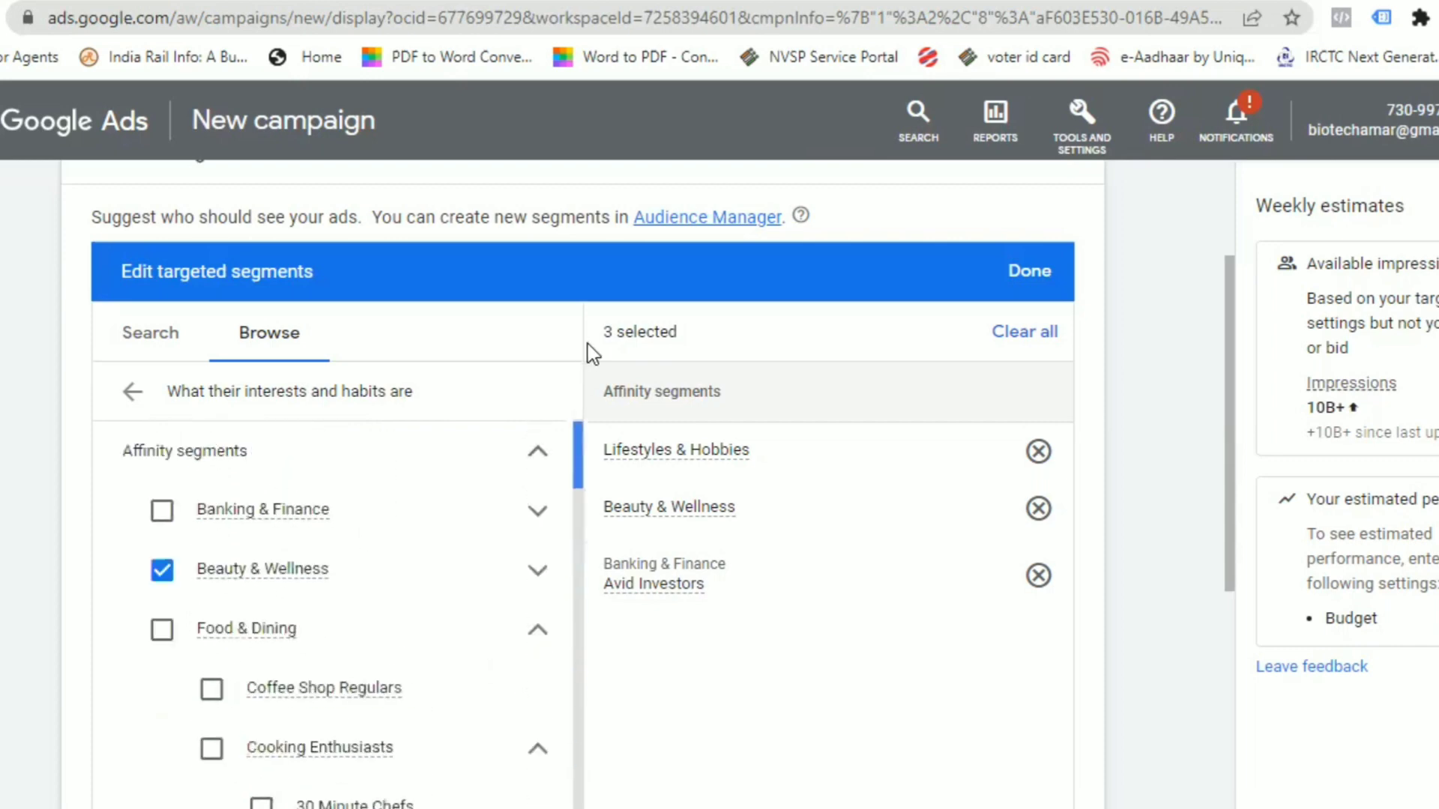
Switch to the segments for what people are actively researching or planning and look through the in-market categories
click(131, 394)
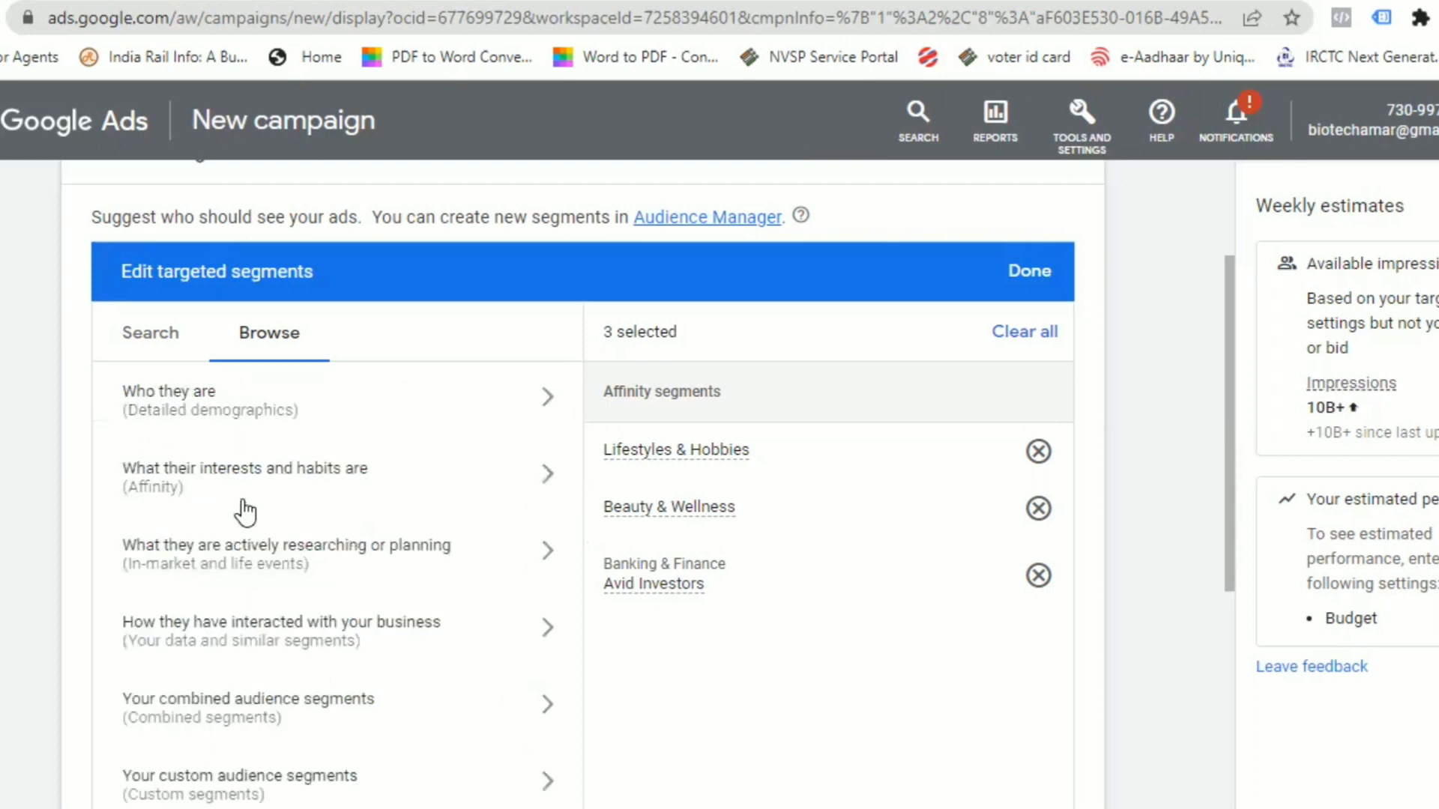
click(359, 564)
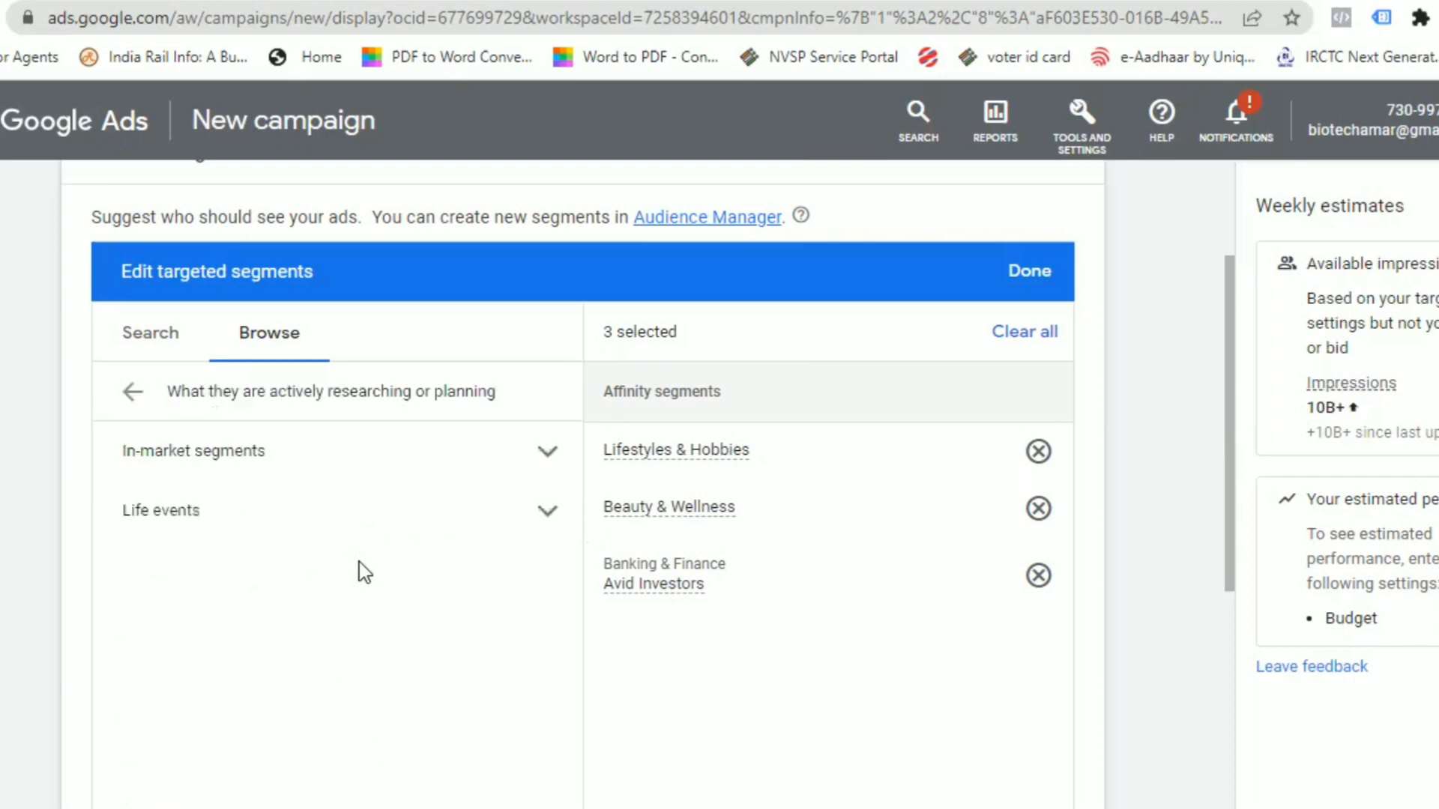
click(268, 464)
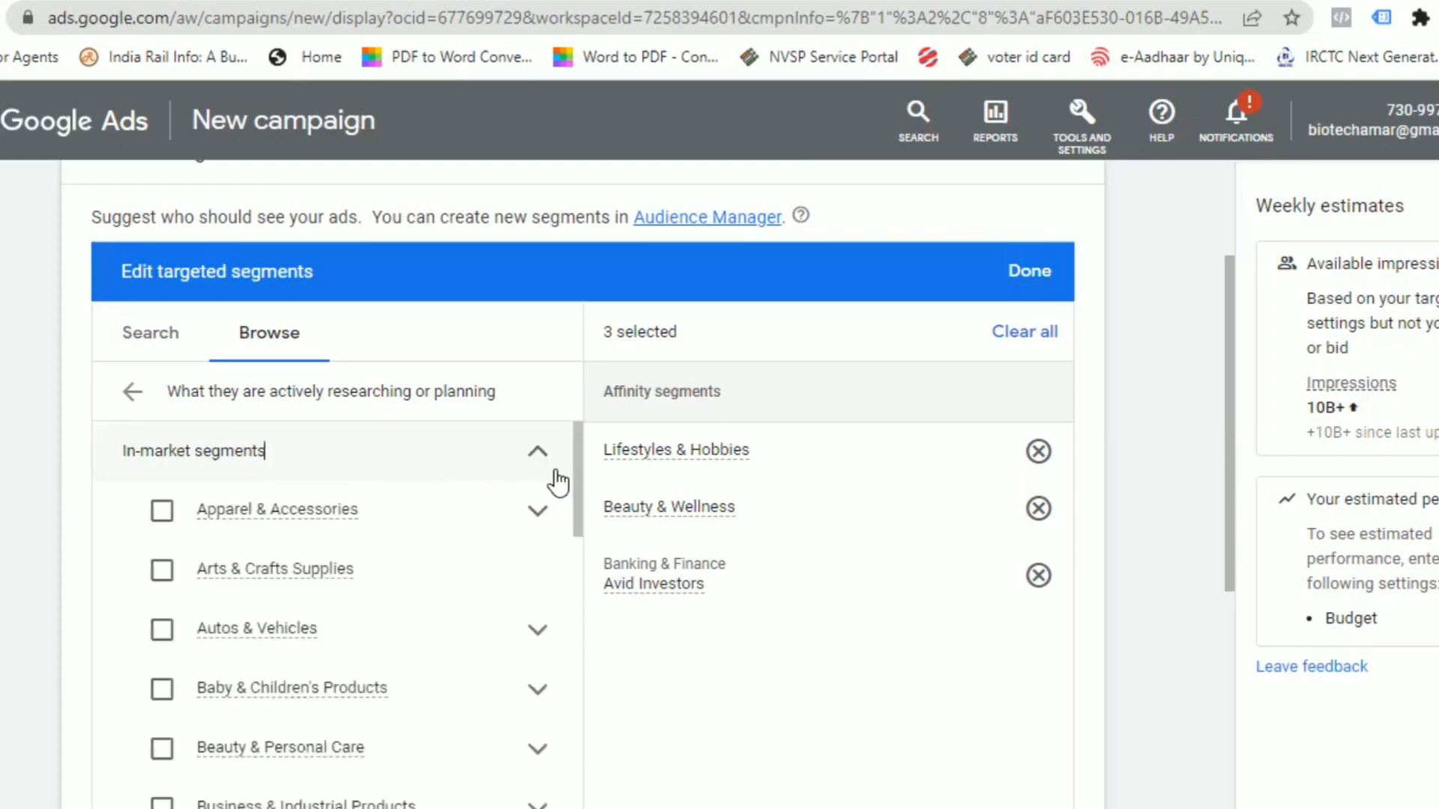
drag(581, 491, 626, 459)
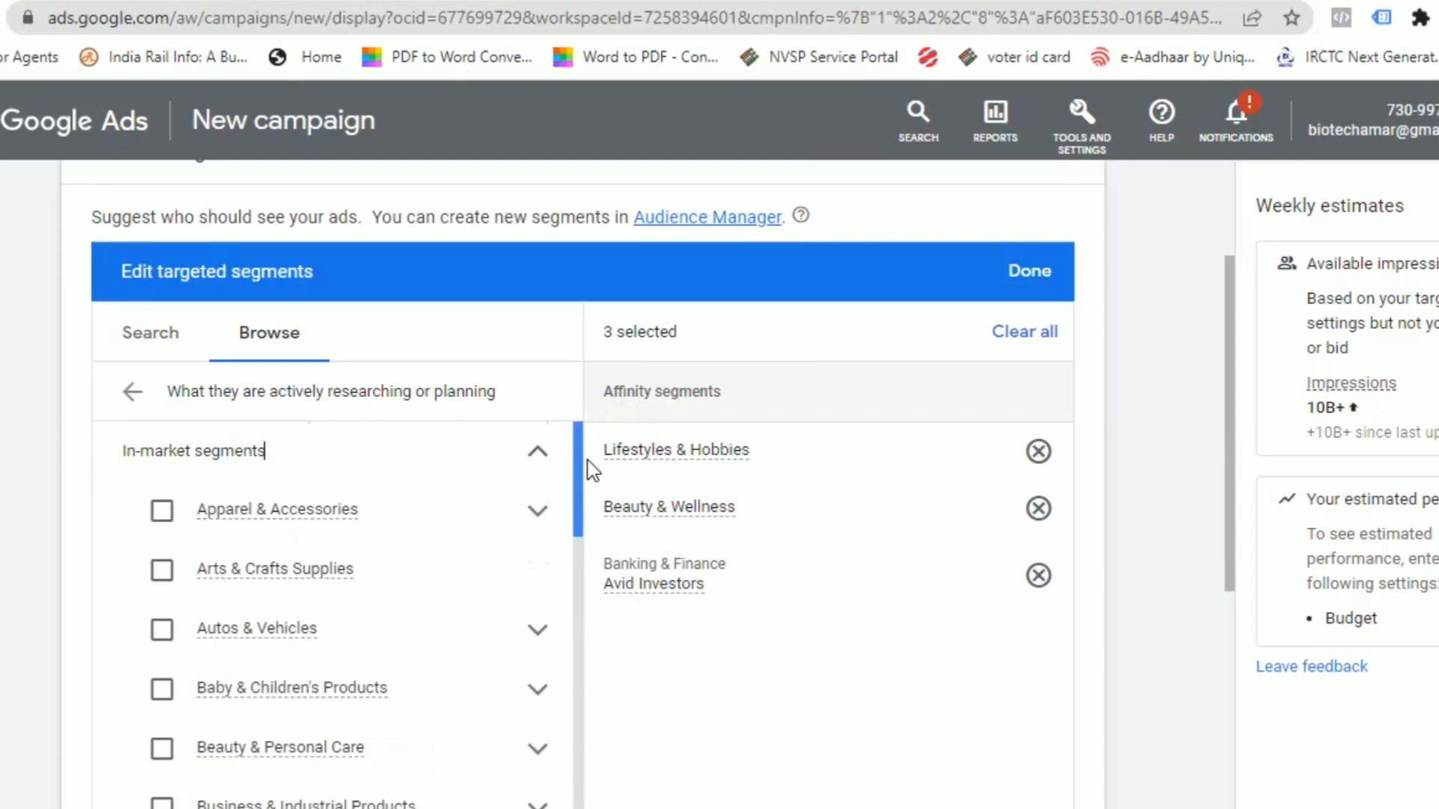
drag(578, 468, 553, 803)
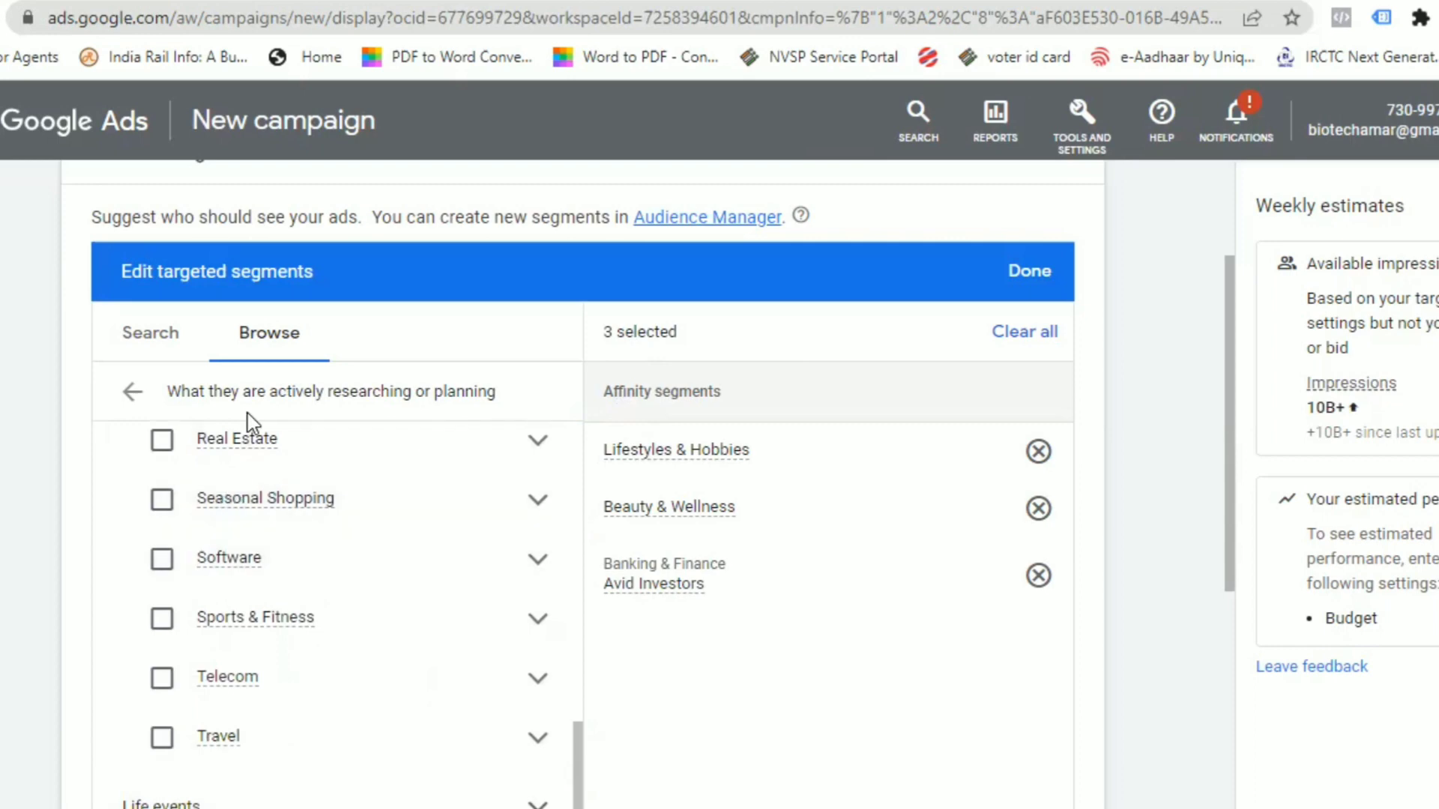
Select the Real Estate in-market segment and expand its sub-segments down to the Residential Properties options
click(259, 447)
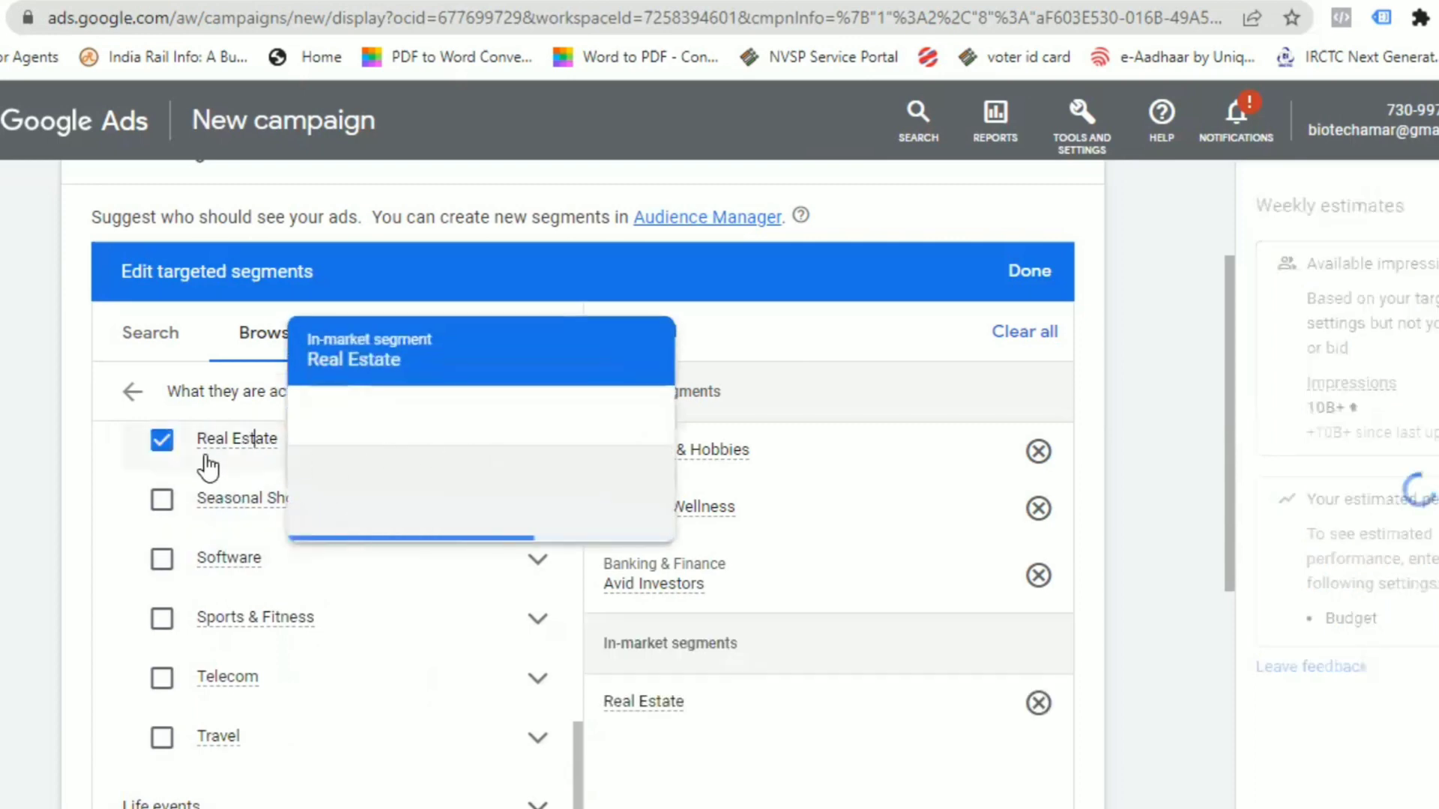
click(537, 444)
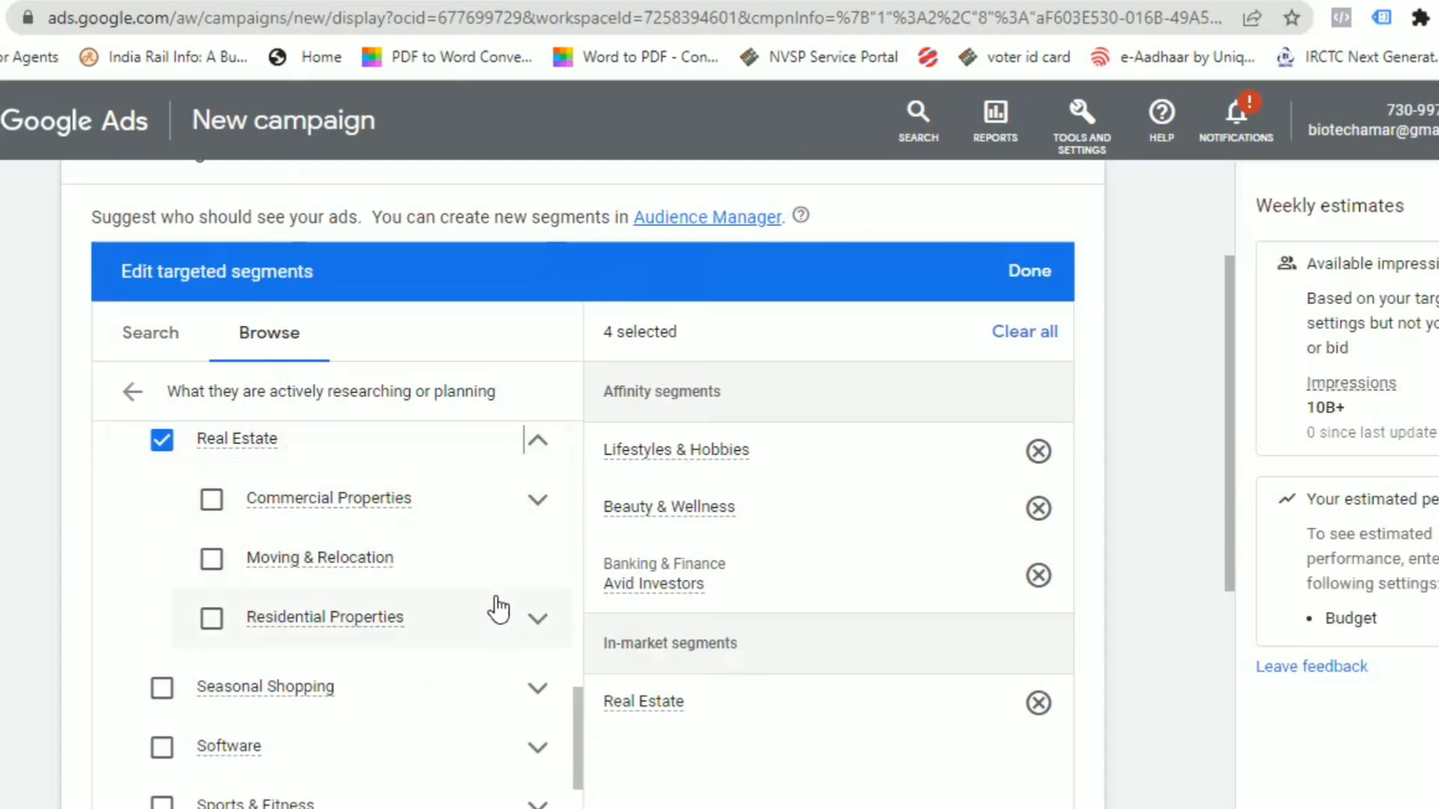
click(537, 622)
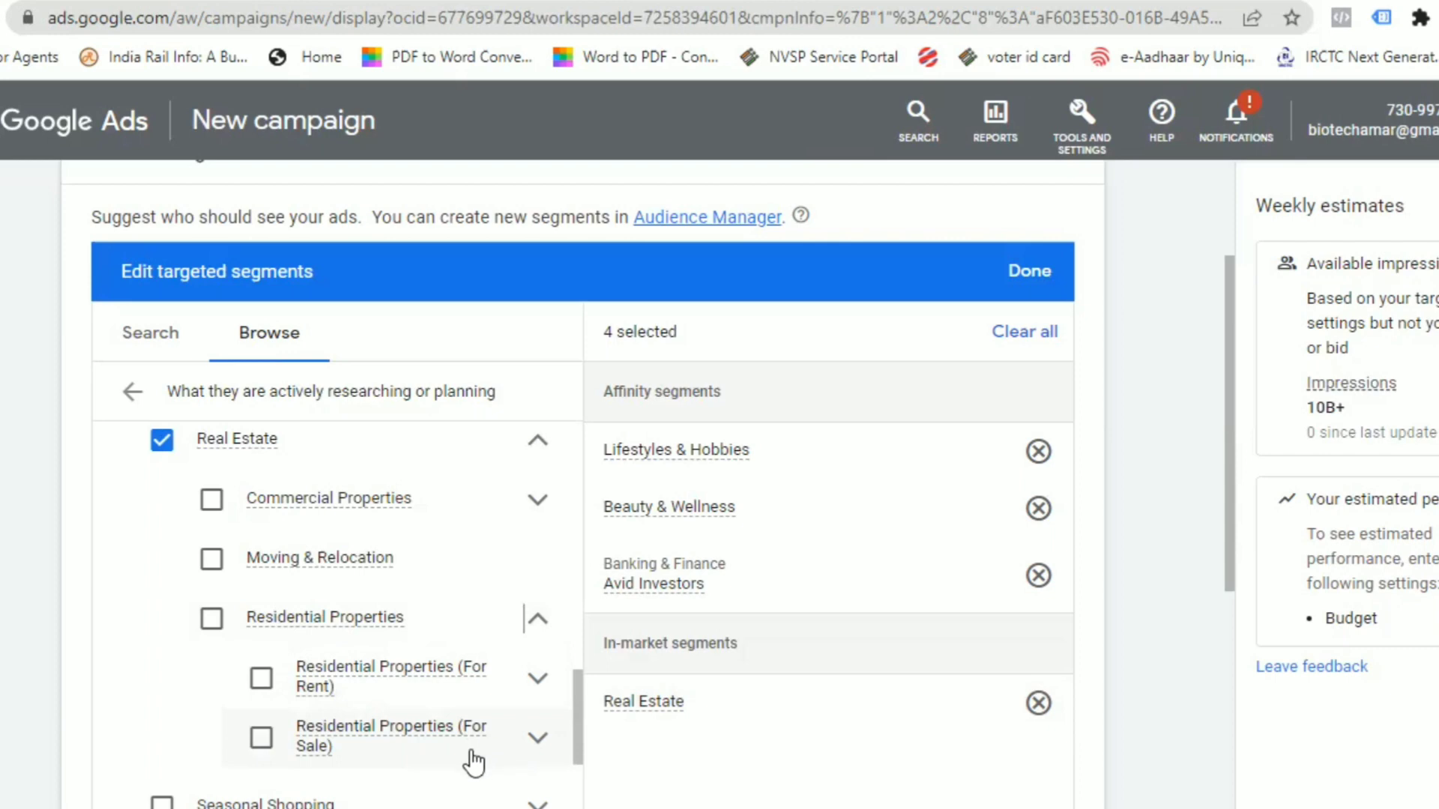
Try Moving & Relocation under Real Estate, deselect it, and select Residential Properties instead, collapsing its options
click(369, 564)
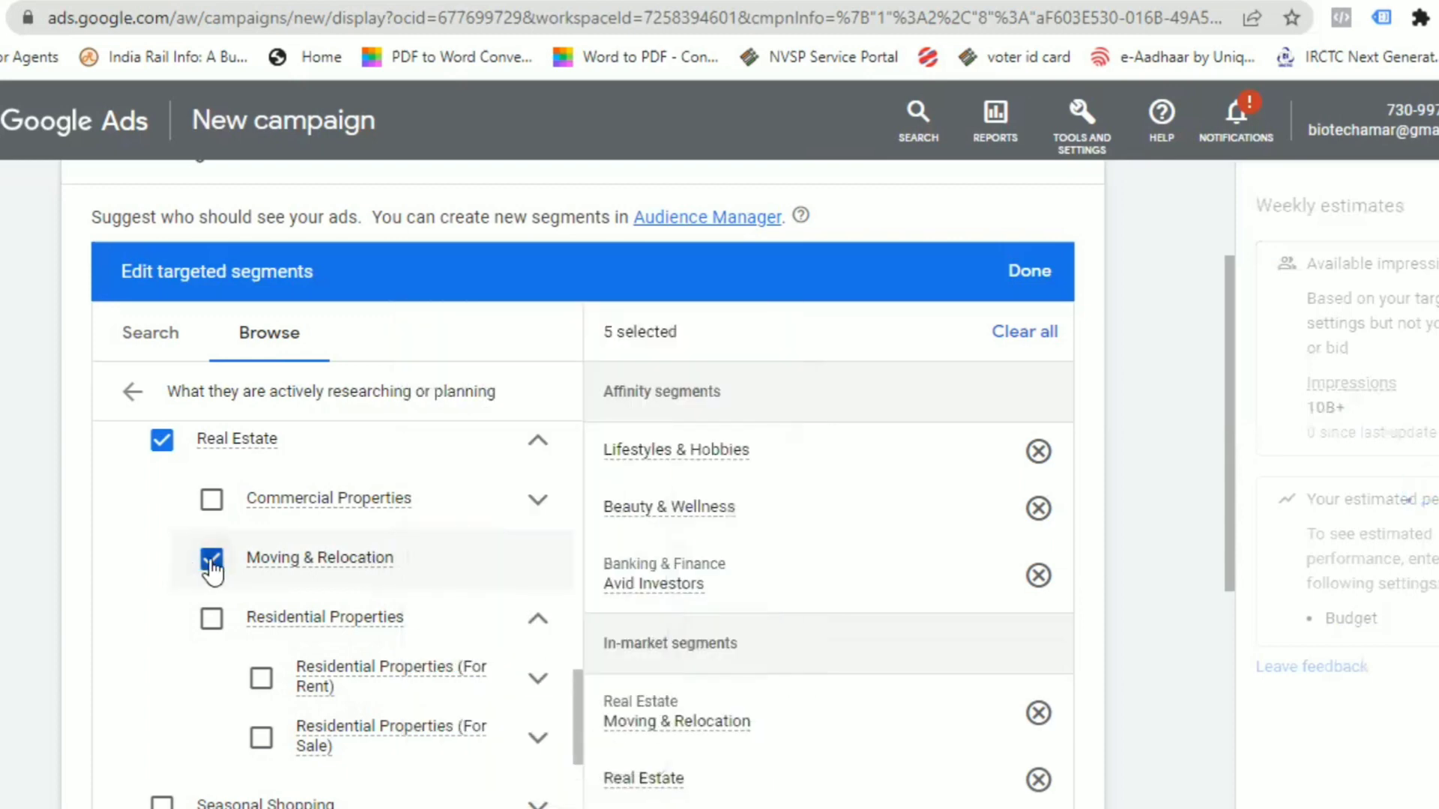
click(212, 559)
click(212, 619)
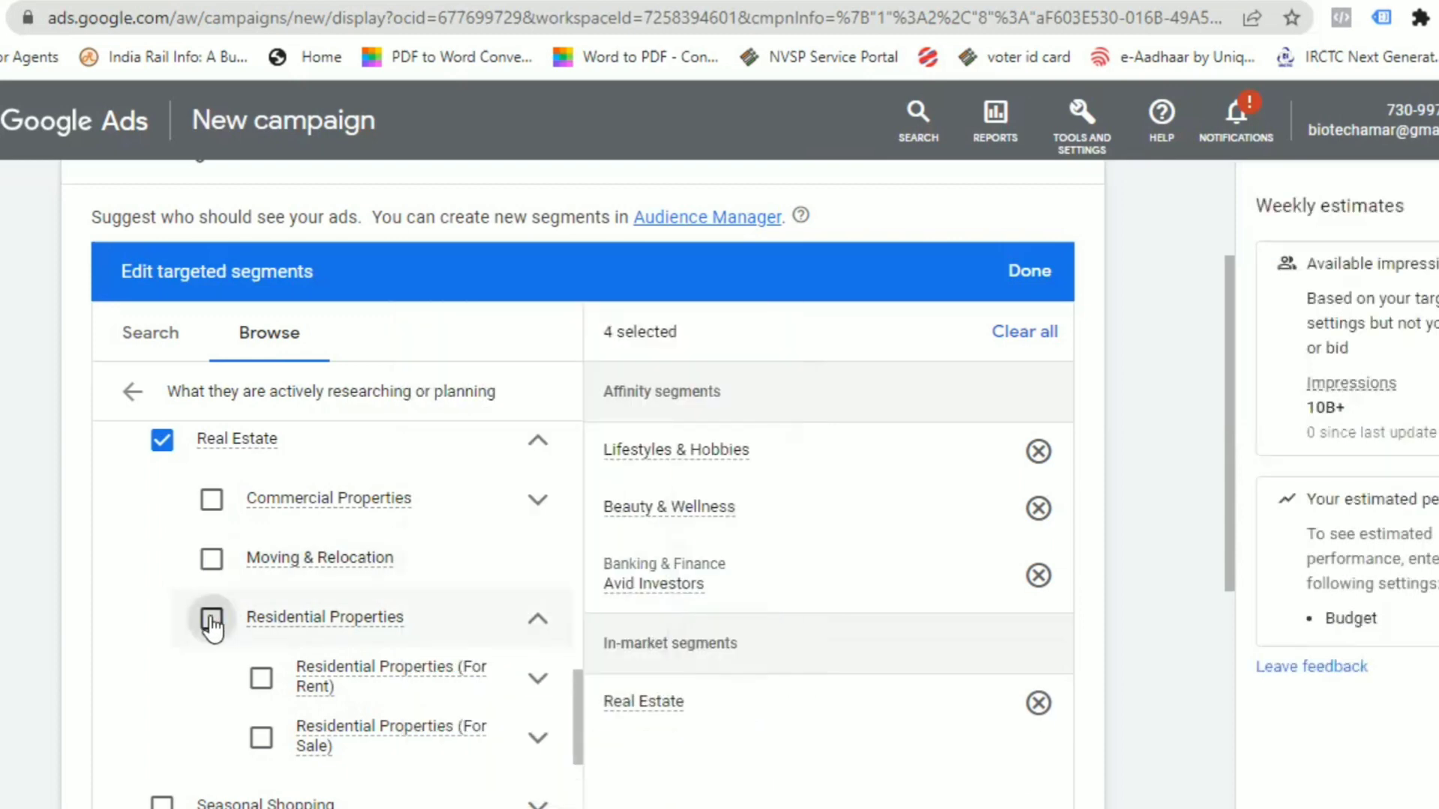
click(538, 618)
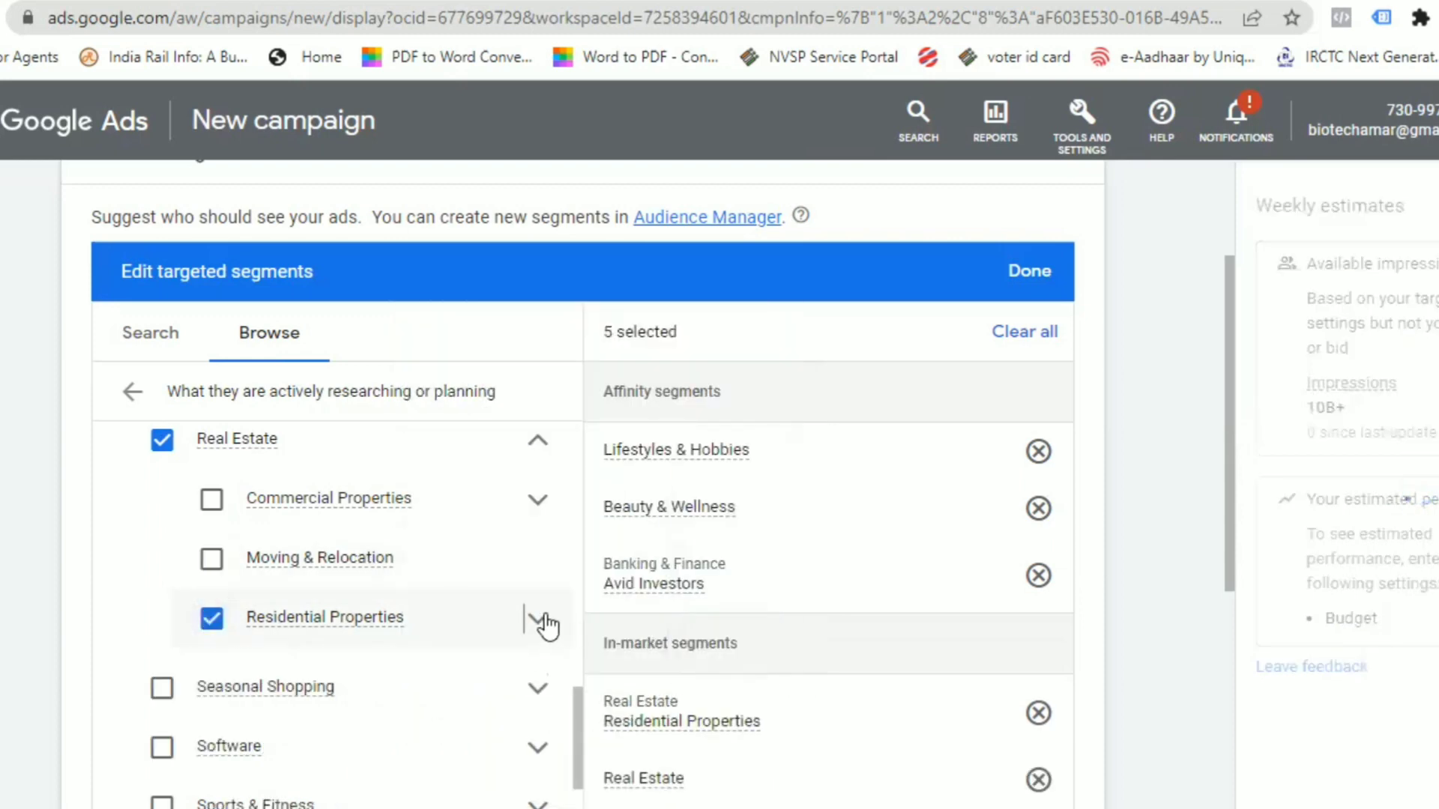
View the Commercial Properties options and deselect the parent Real Estate segment, keeping Residential Properties selected
click(538, 499)
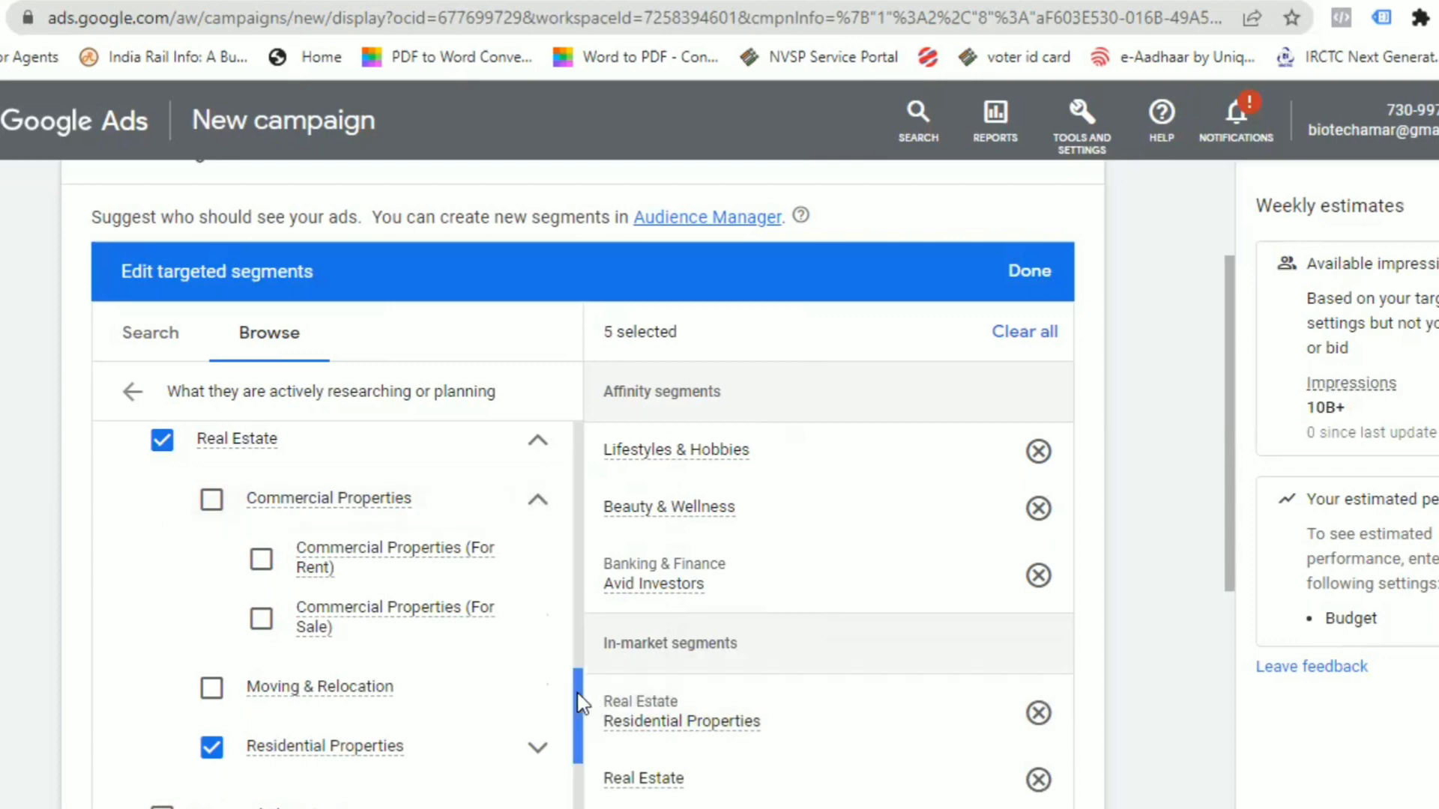
drag(577, 701, 566, 785)
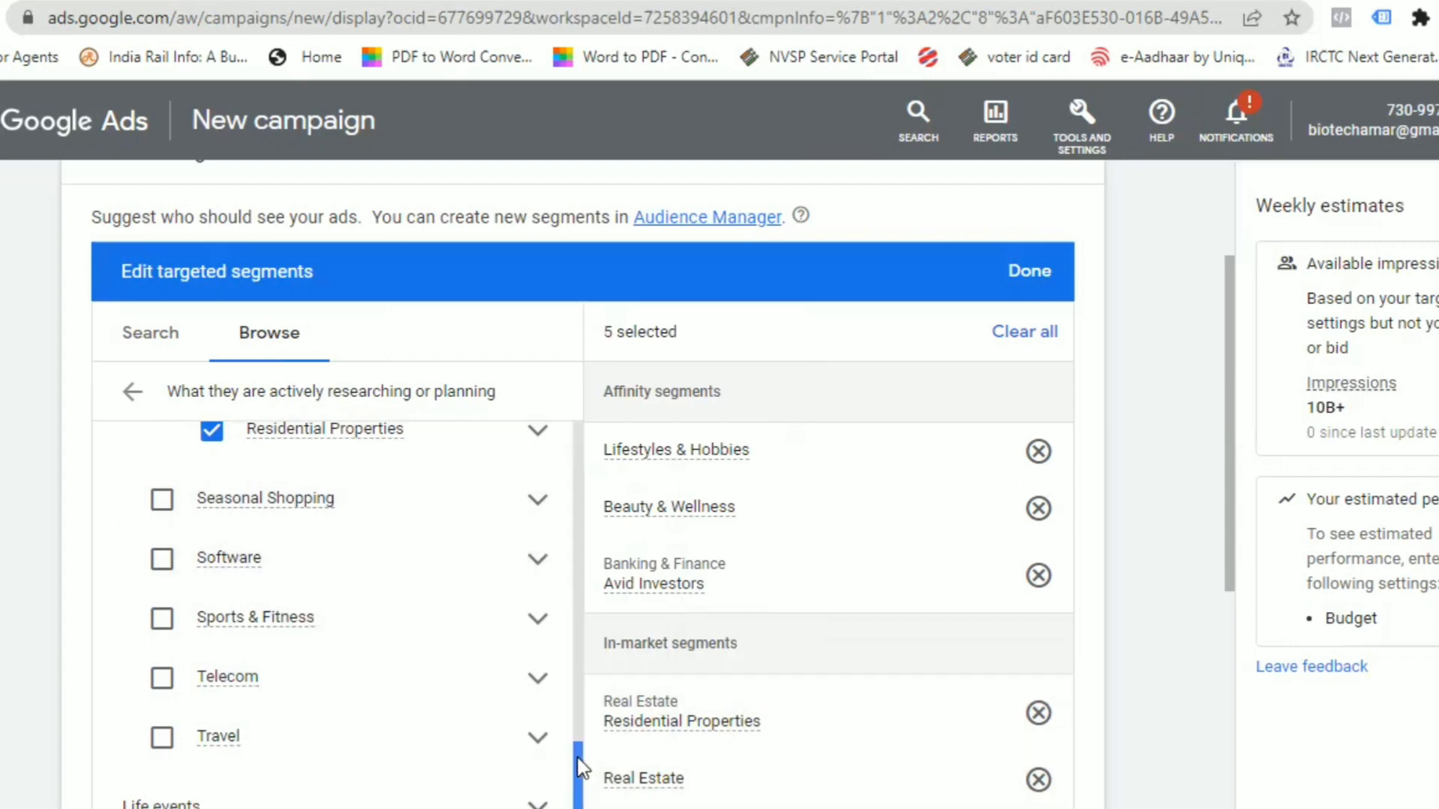
drag(581, 761, 582, 749)
scroll(375, 599, down, 4)
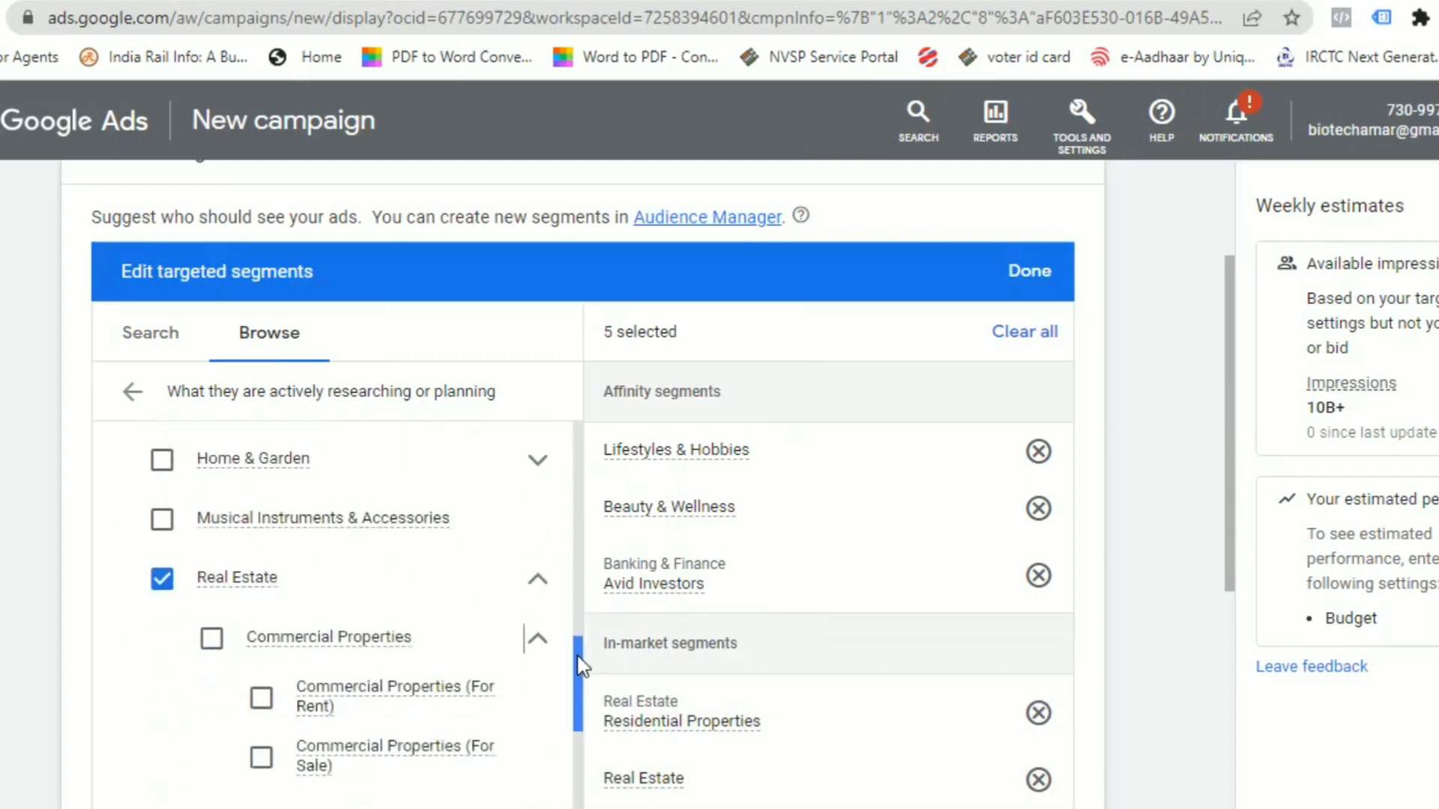
click(162, 569)
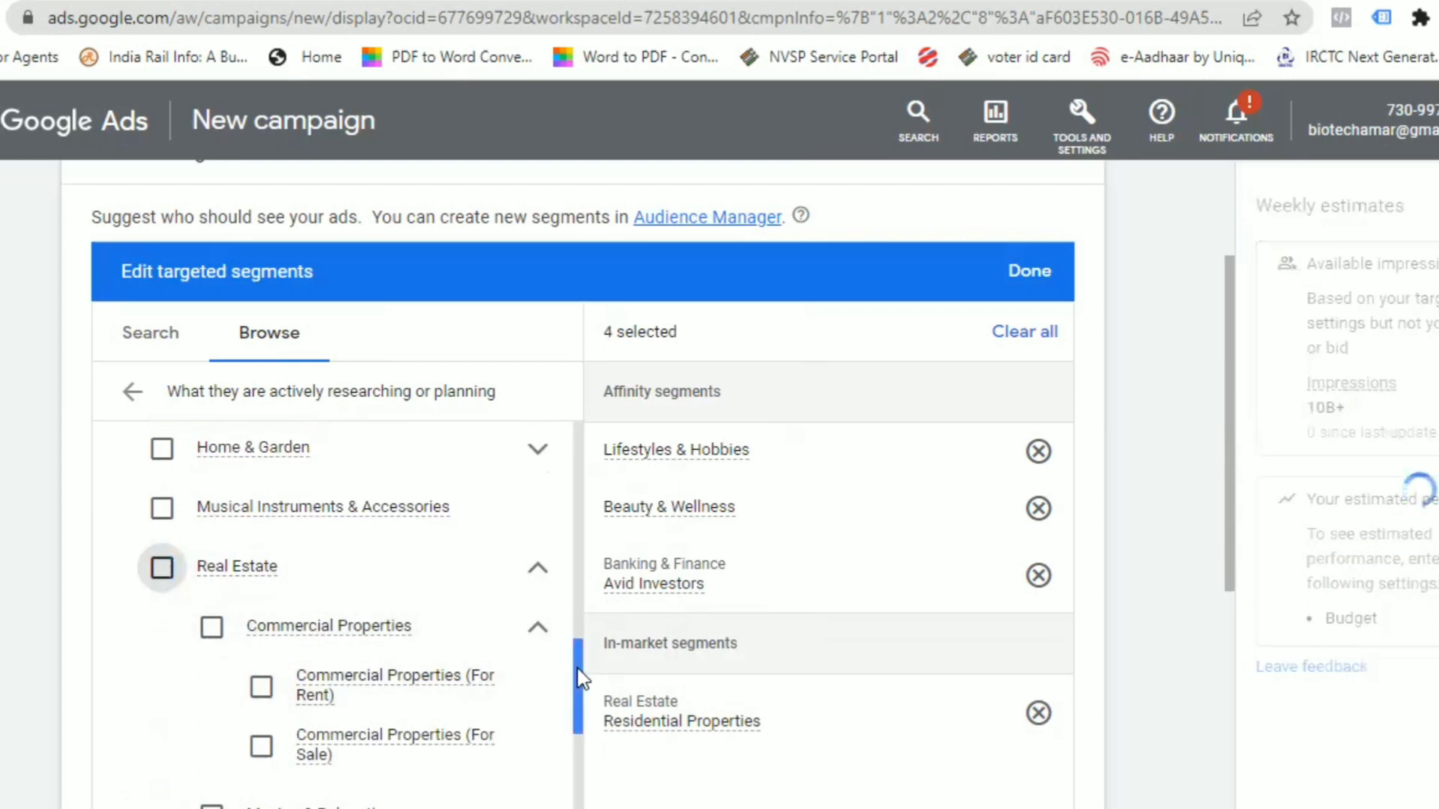
Review the sub-segments of the Software in-market segment and return to the start of the in-market list
scroll(552, 720, down, 4)
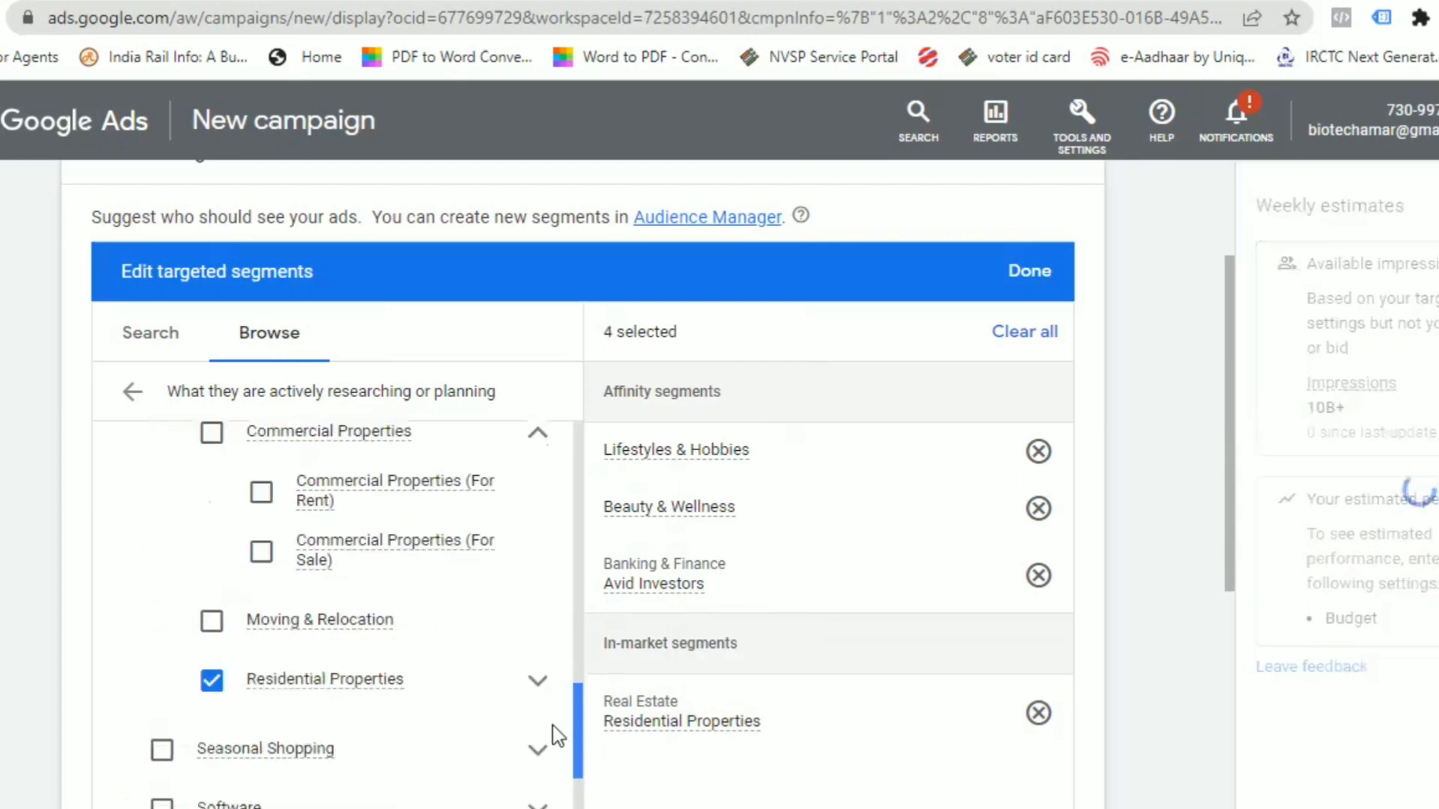
click(537, 668)
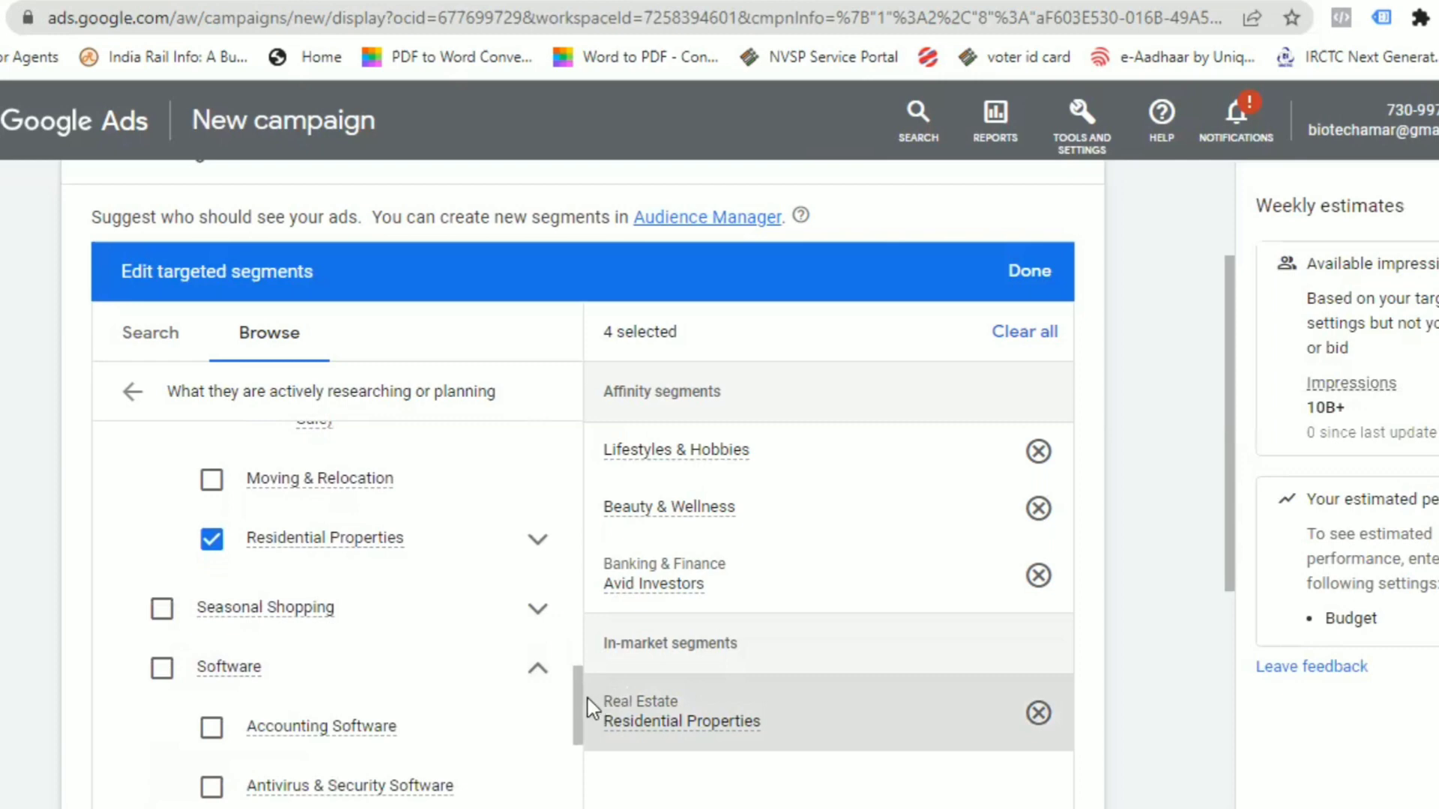
drag(581, 710, 574, 757)
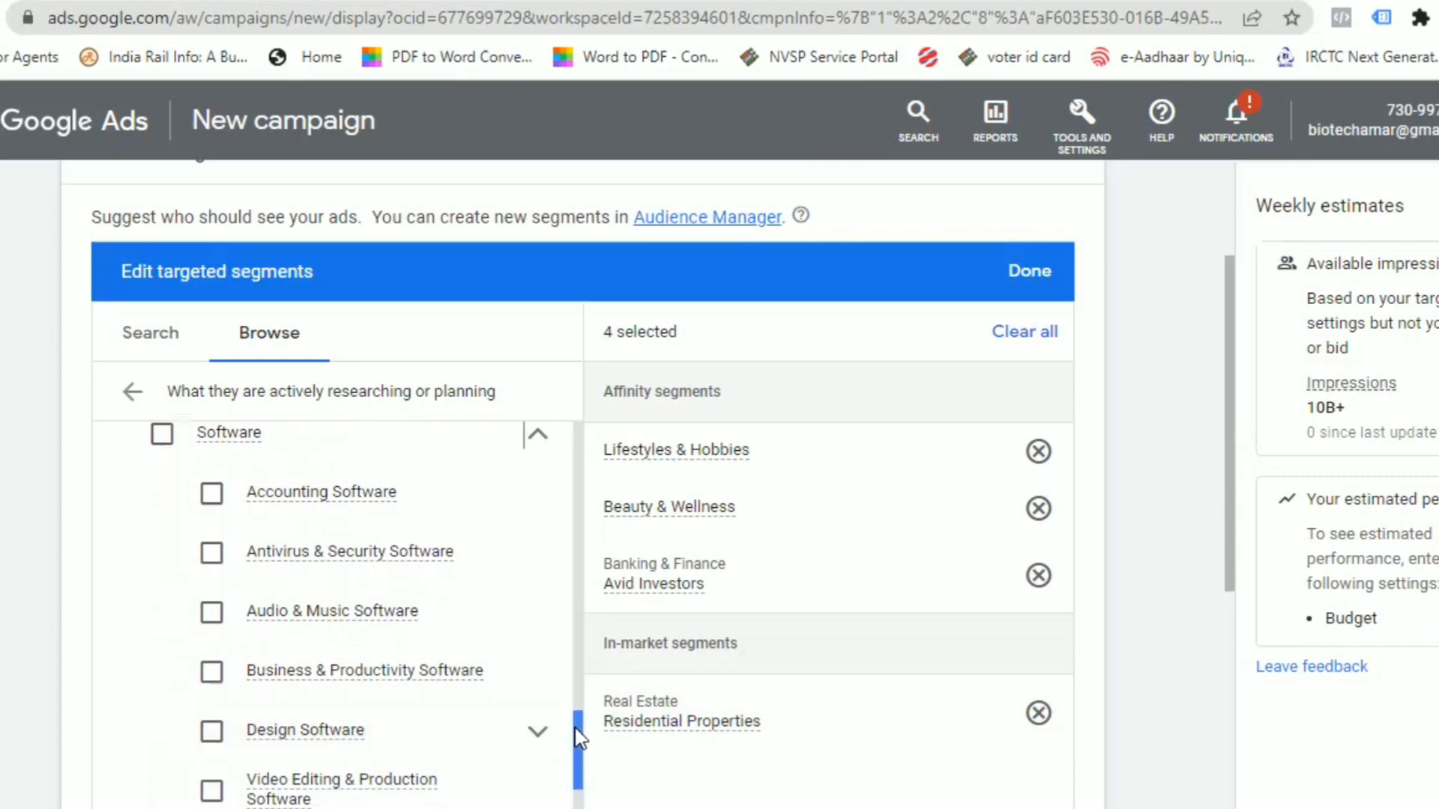
drag(576, 740, 574, 340)
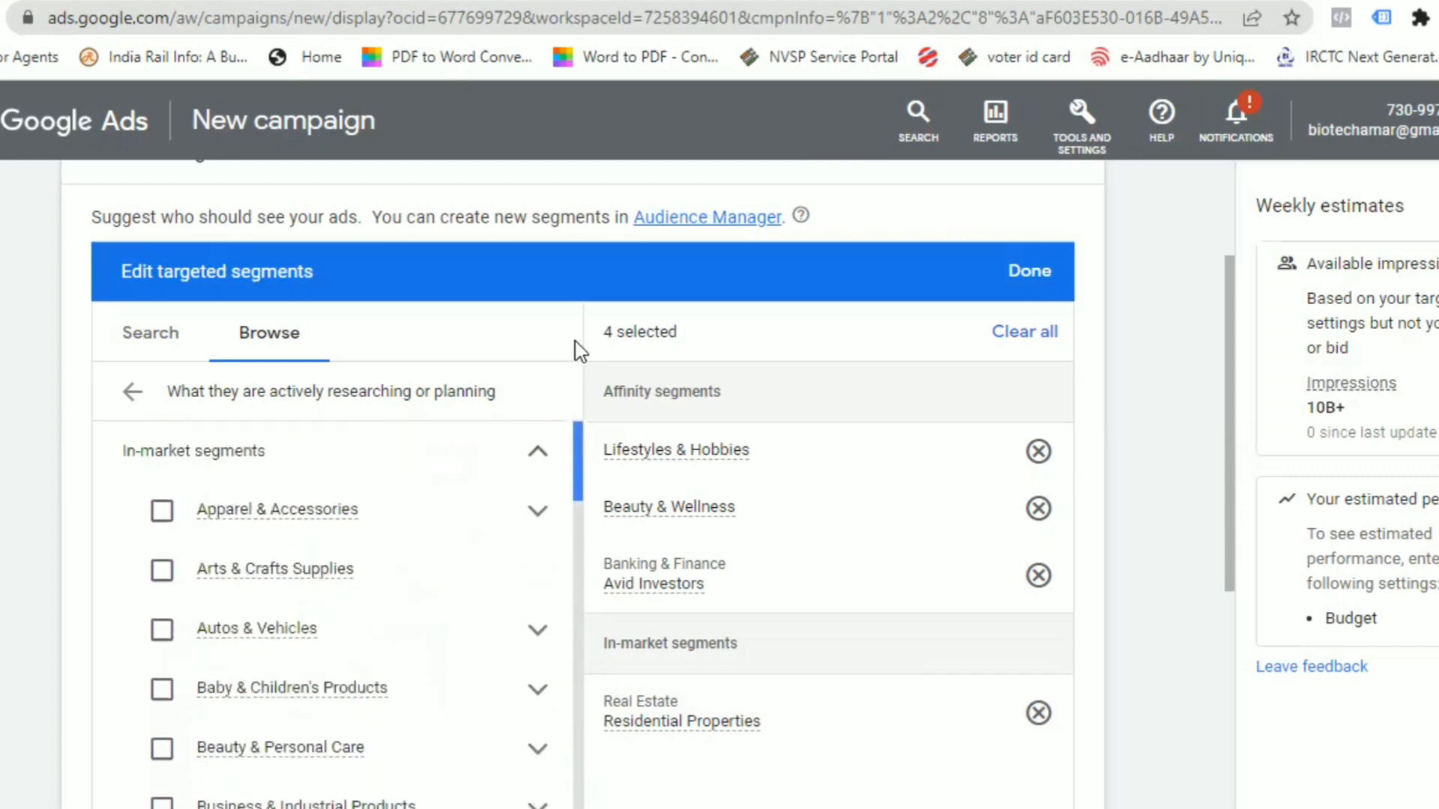
Review the Website visitors and Custom combination segments under how people have interacted with the business, and return to the segment categories
click(134, 395)
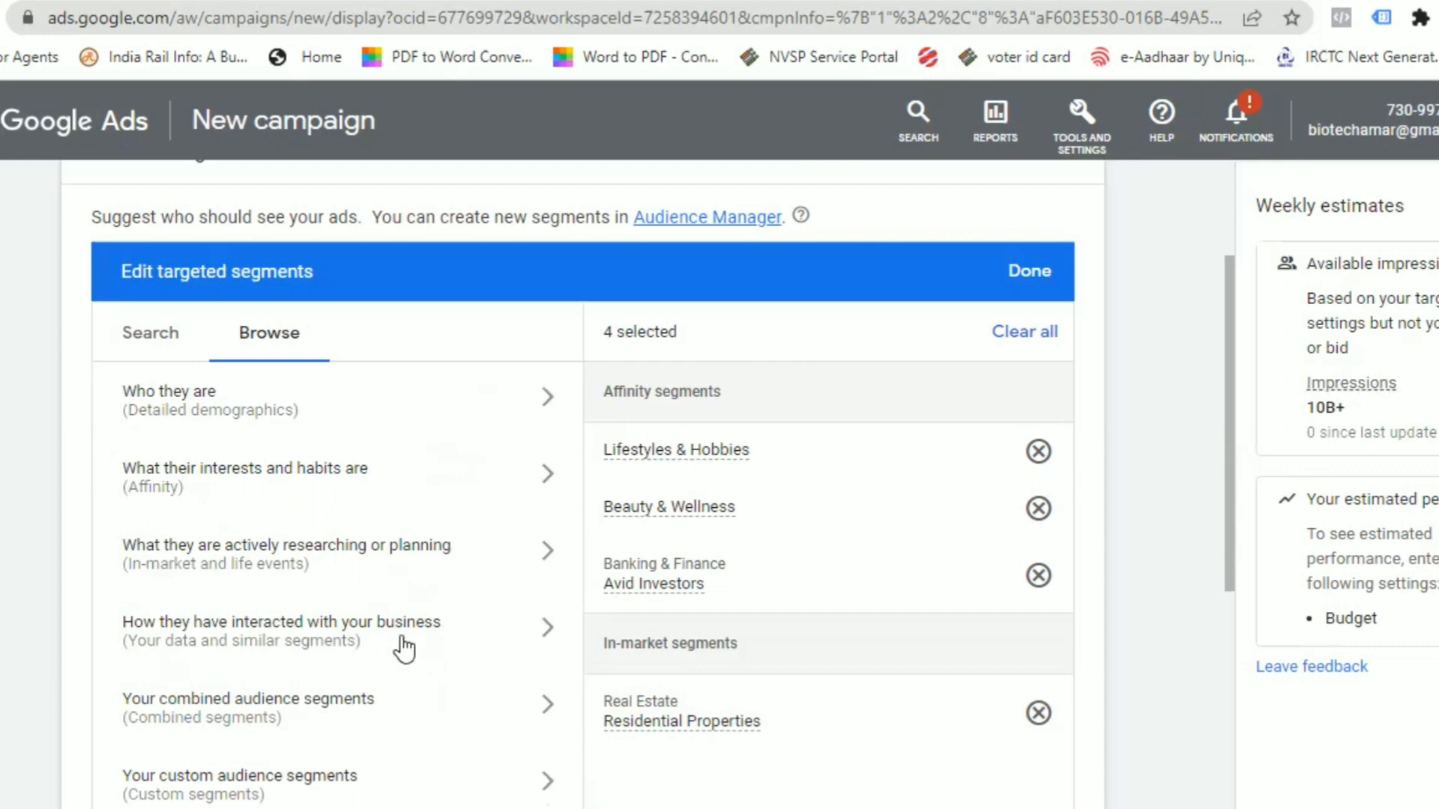
click(548, 631)
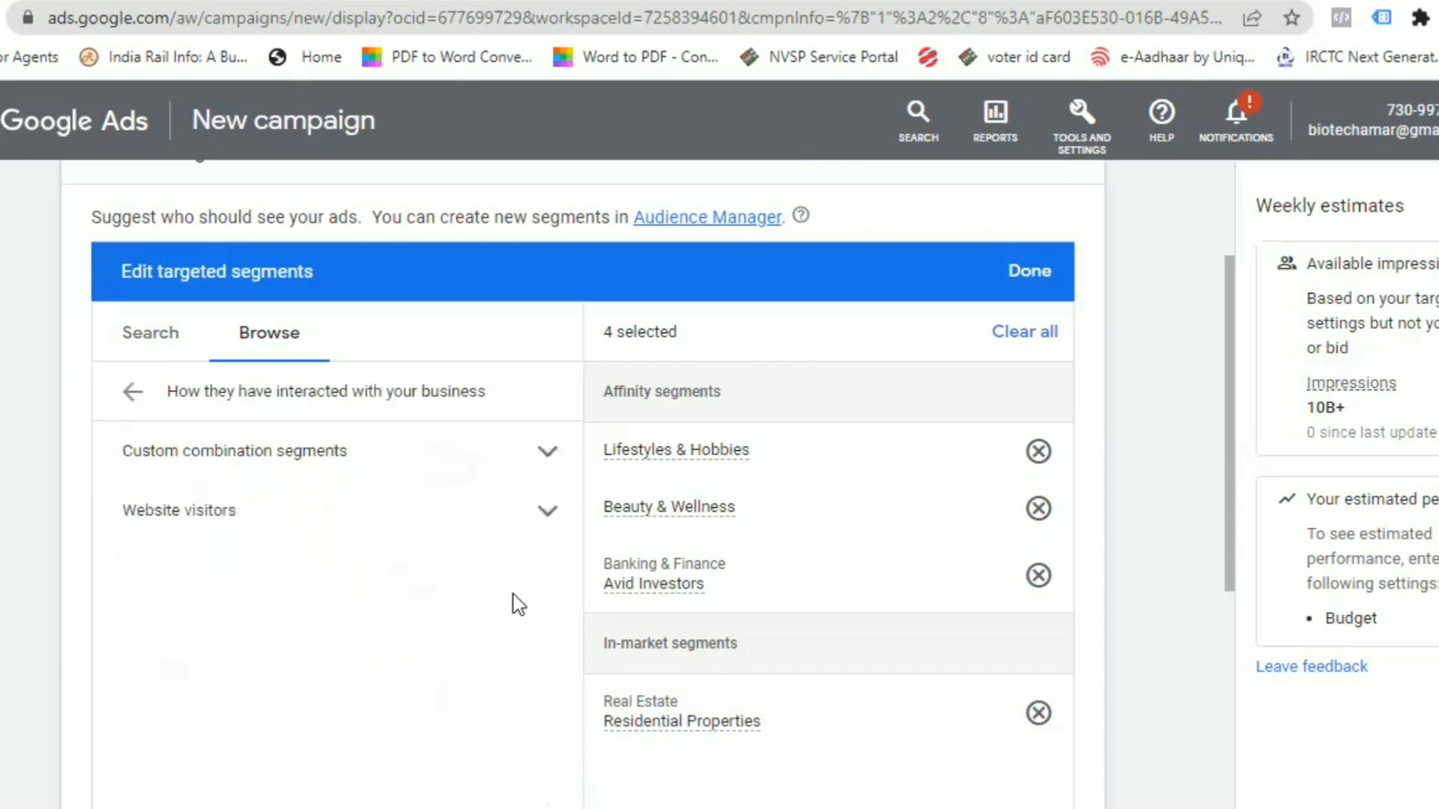
click(543, 510)
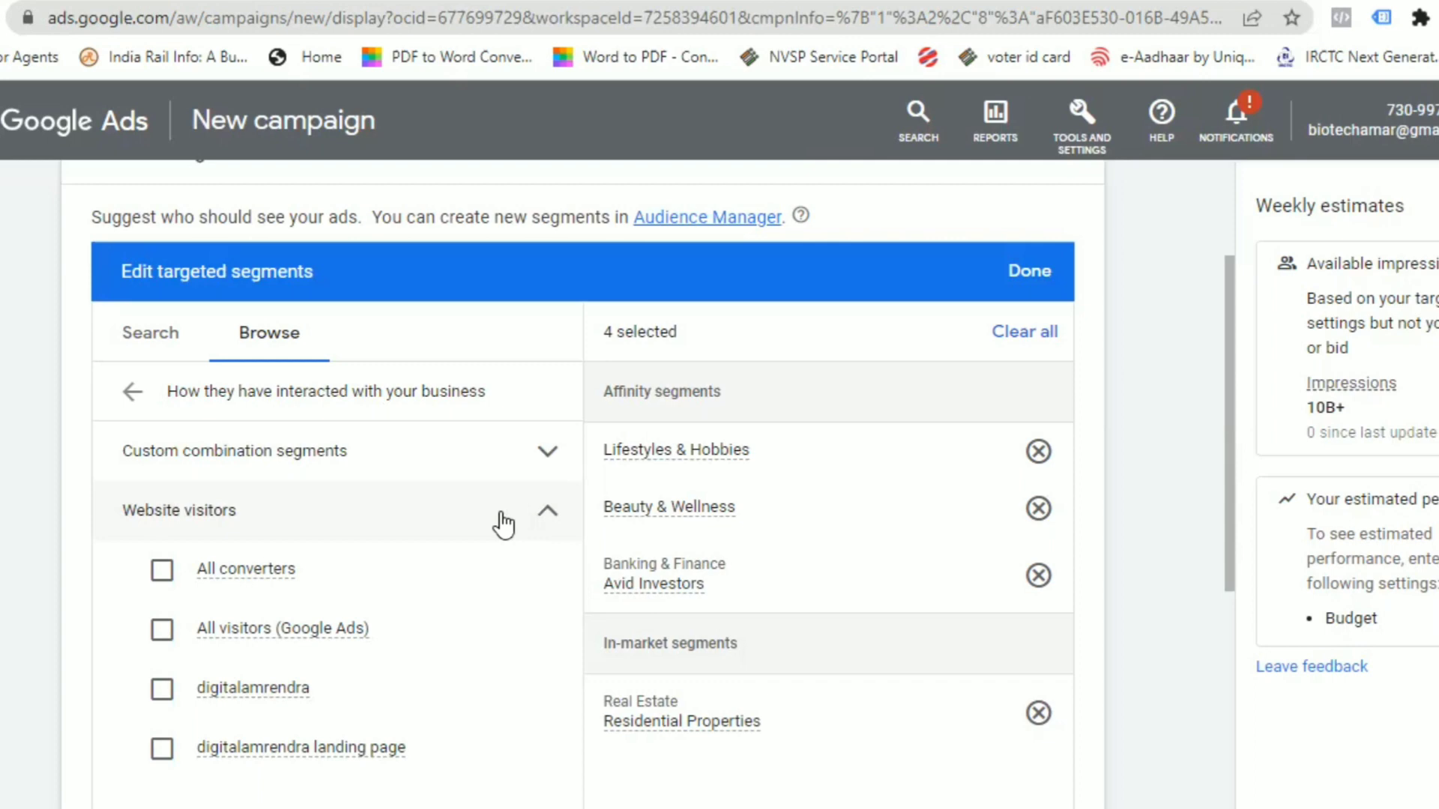
click(553, 454)
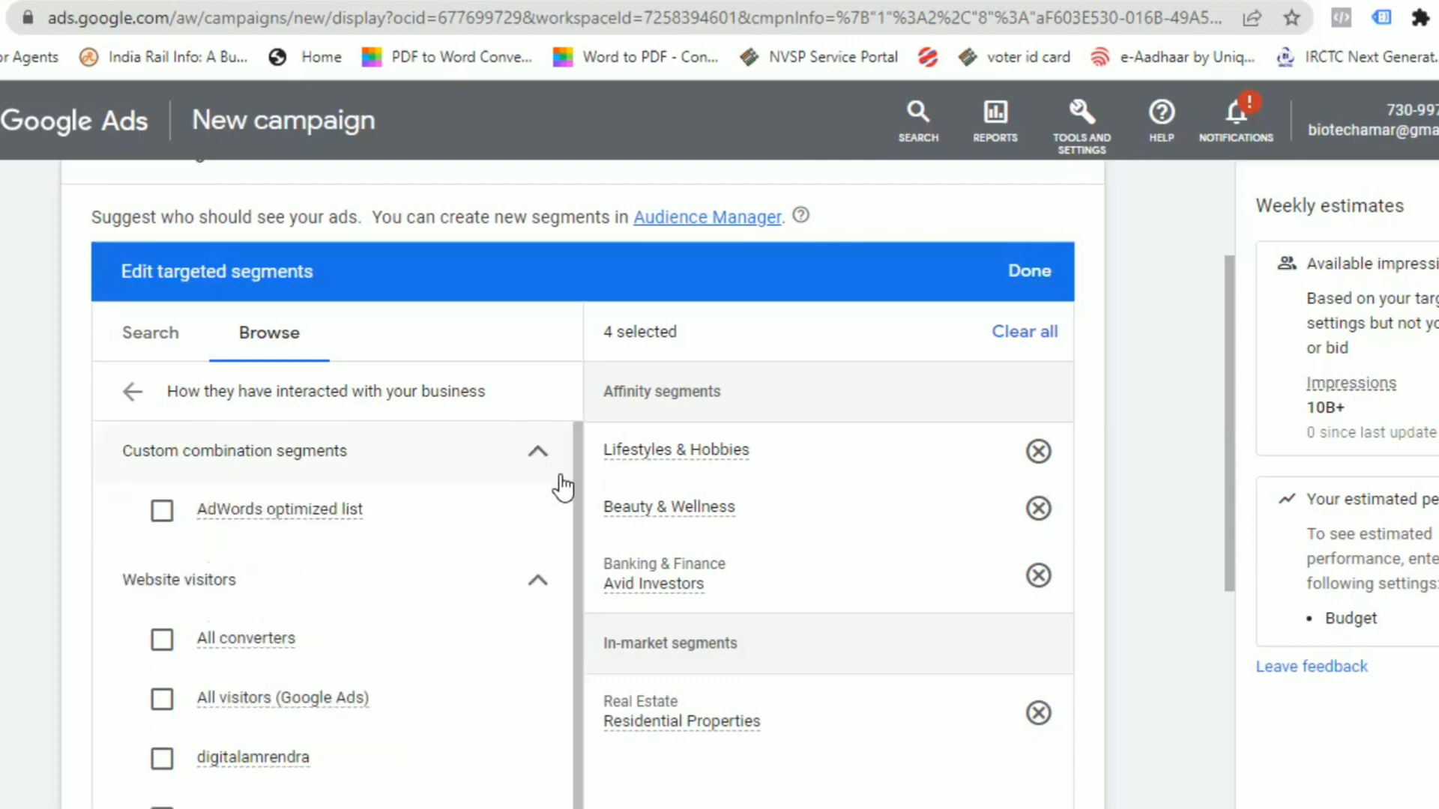
click(131, 391)
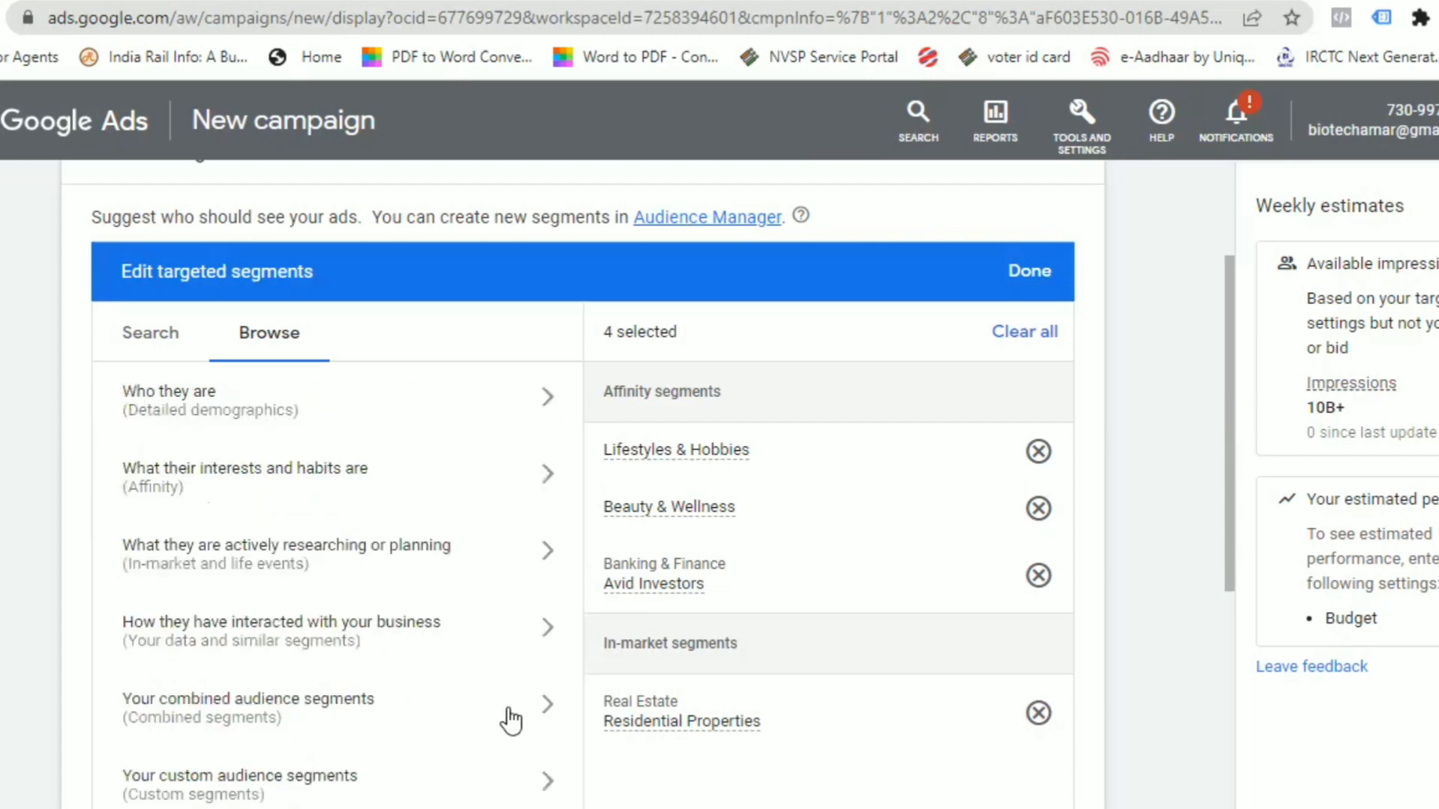
Check the combined audience segments and the custom audience segments, returning to the segment category list
click(549, 711)
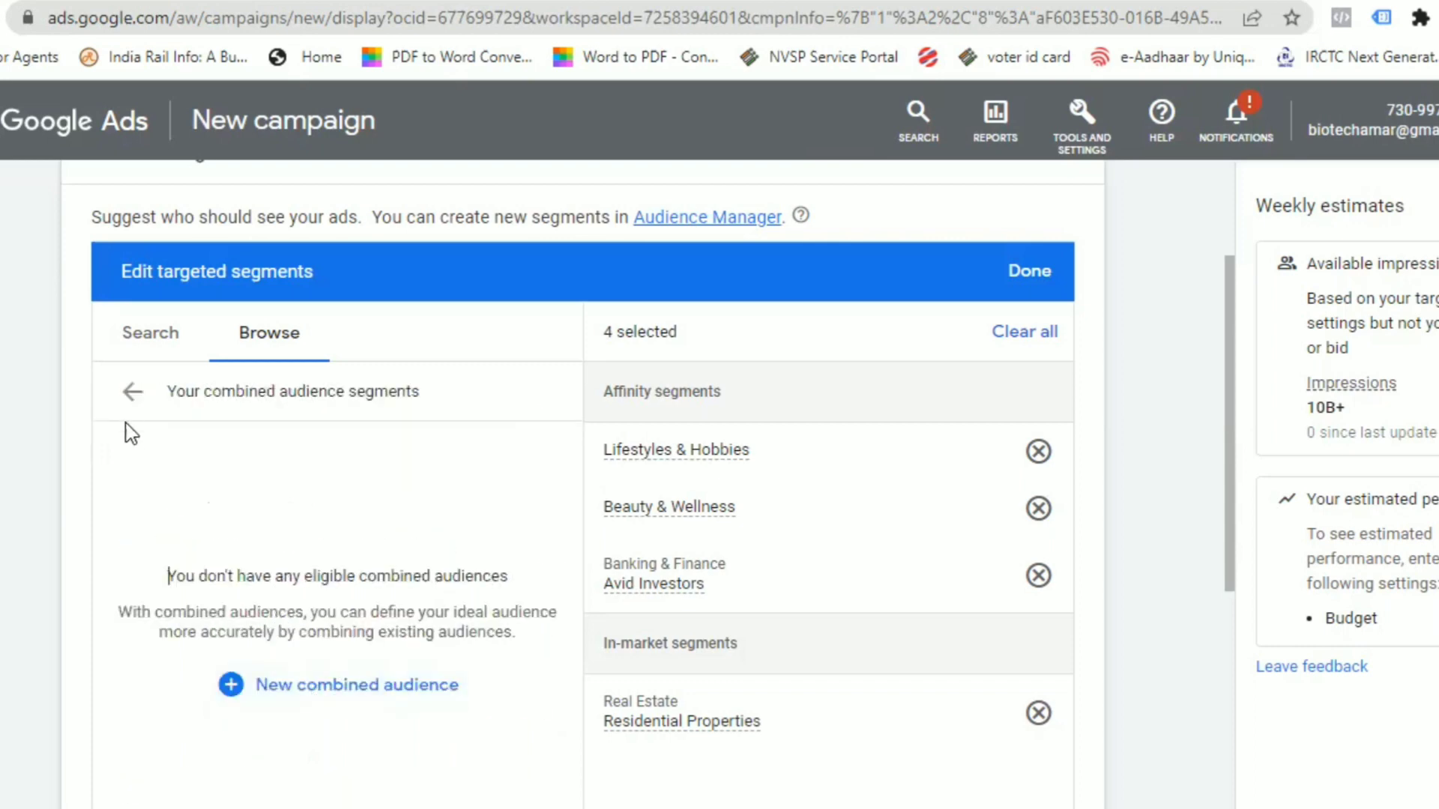
click(127, 393)
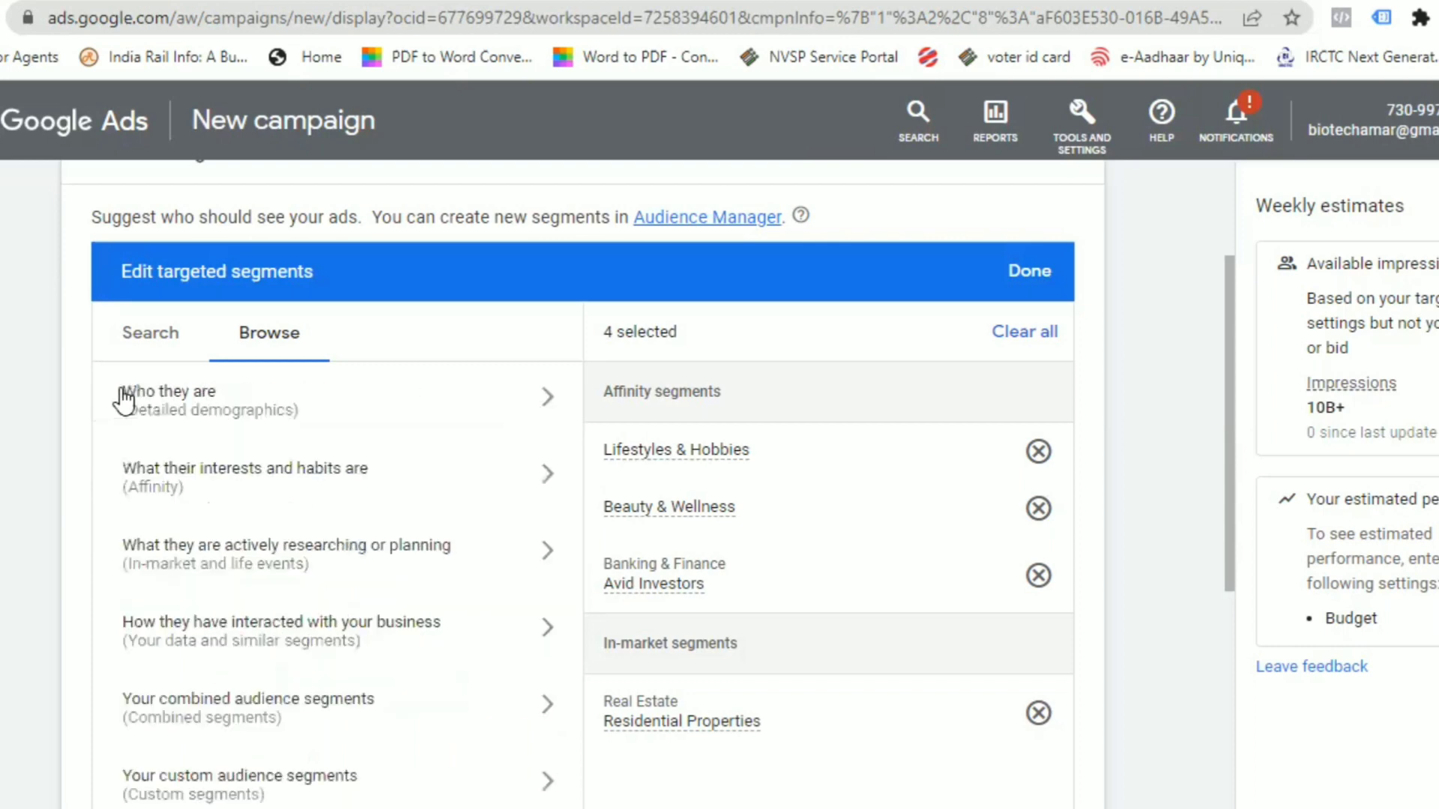
click(305, 783)
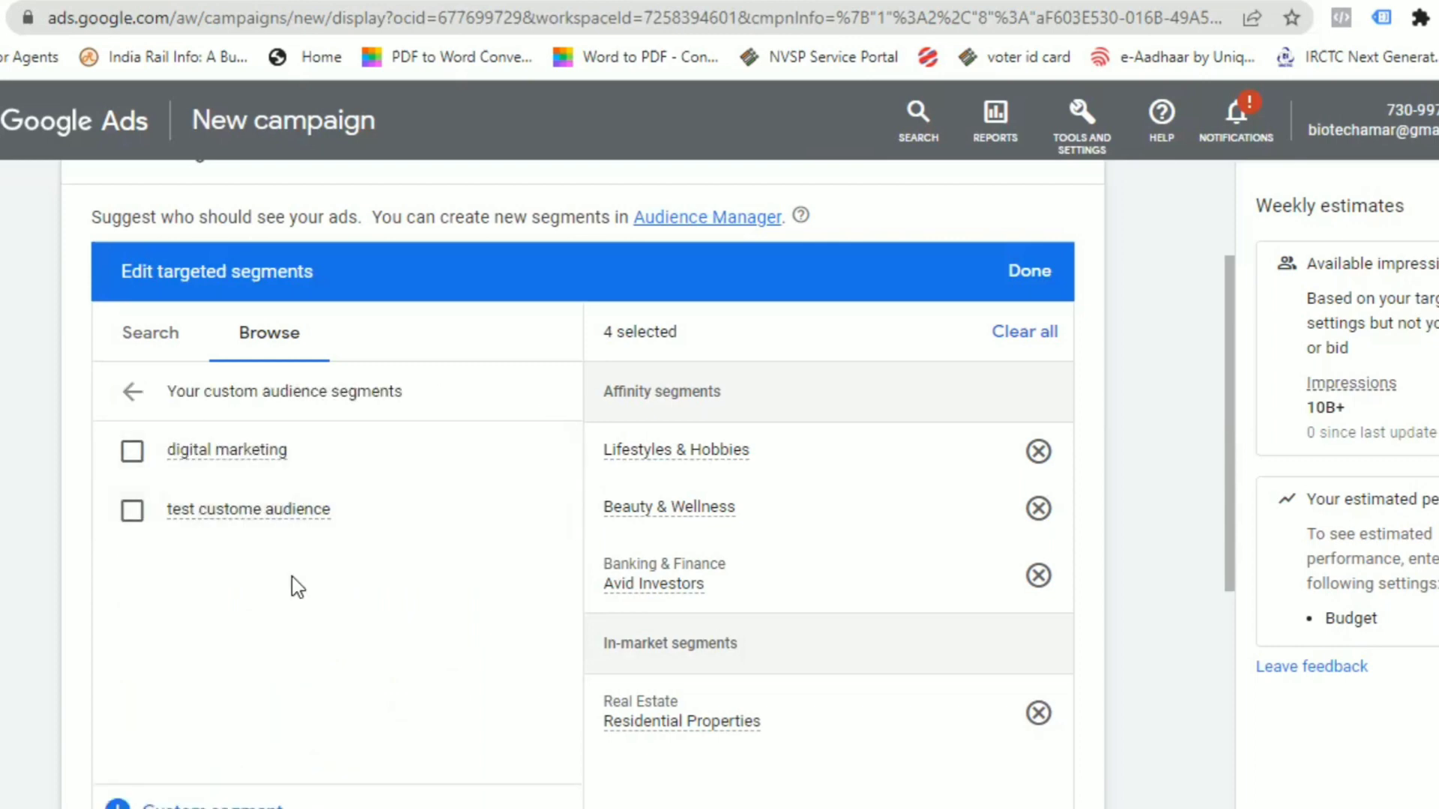
click(127, 390)
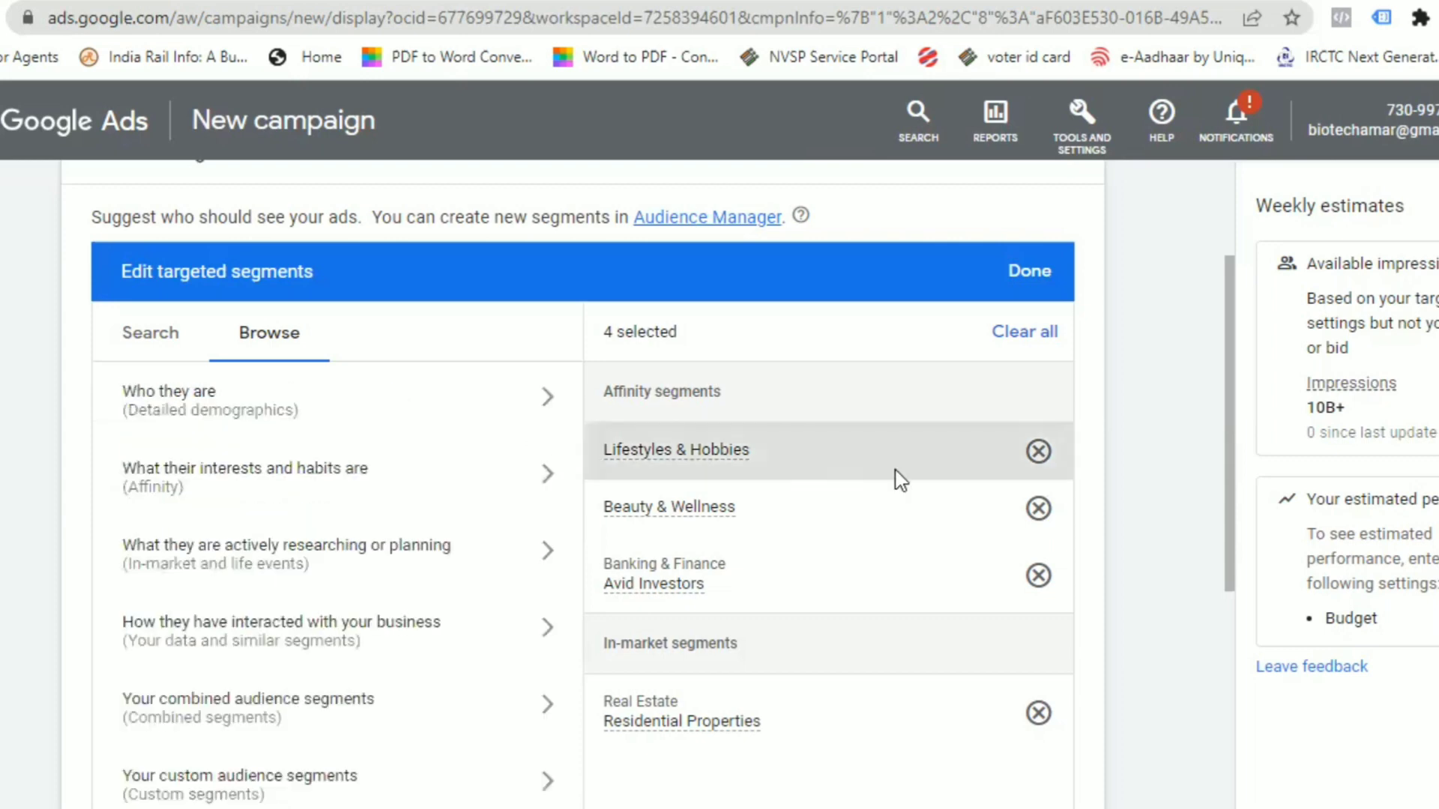
Expand the Demographics section and review its gender, age, parental status and household income options
drag(1235, 448, 1206, 595)
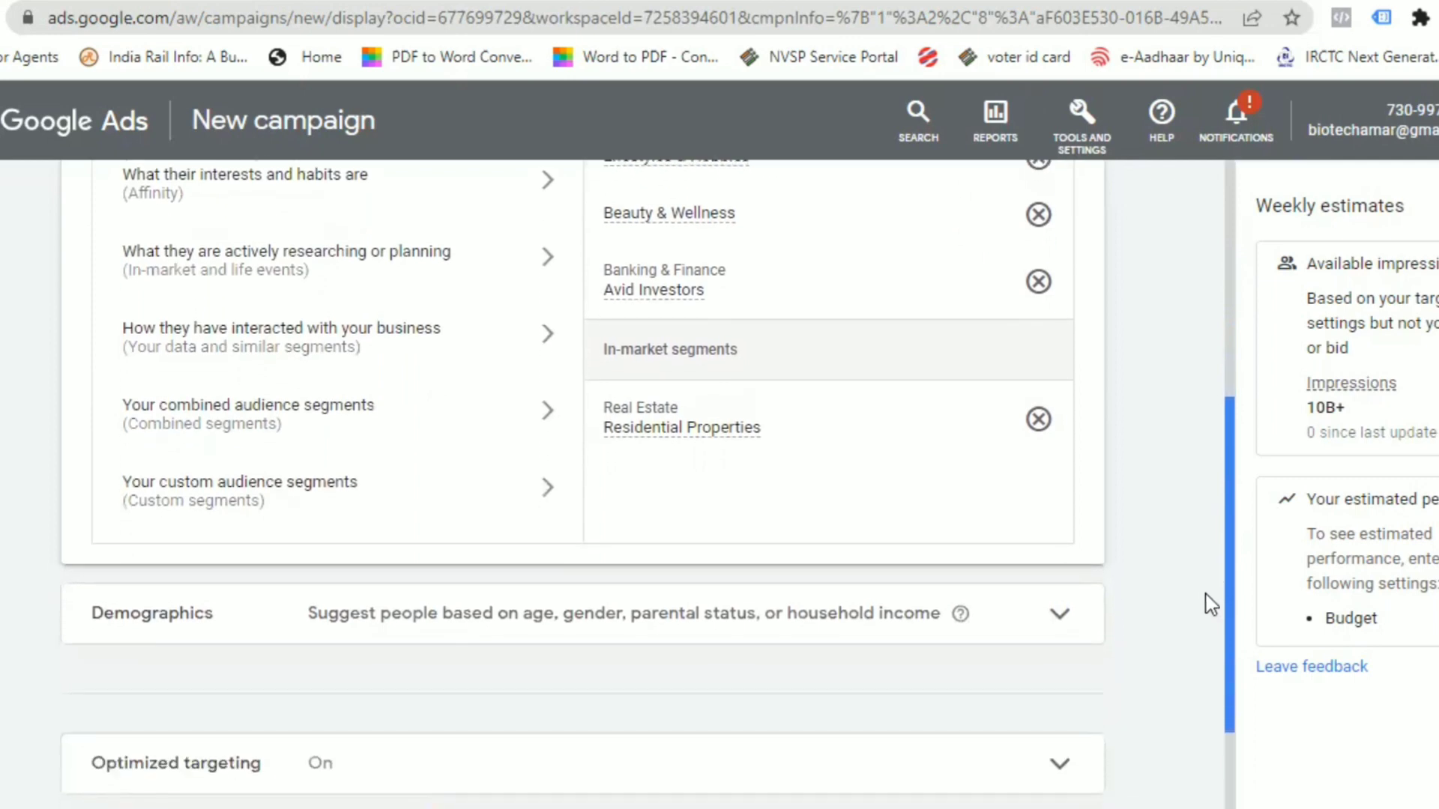
click(1058, 619)
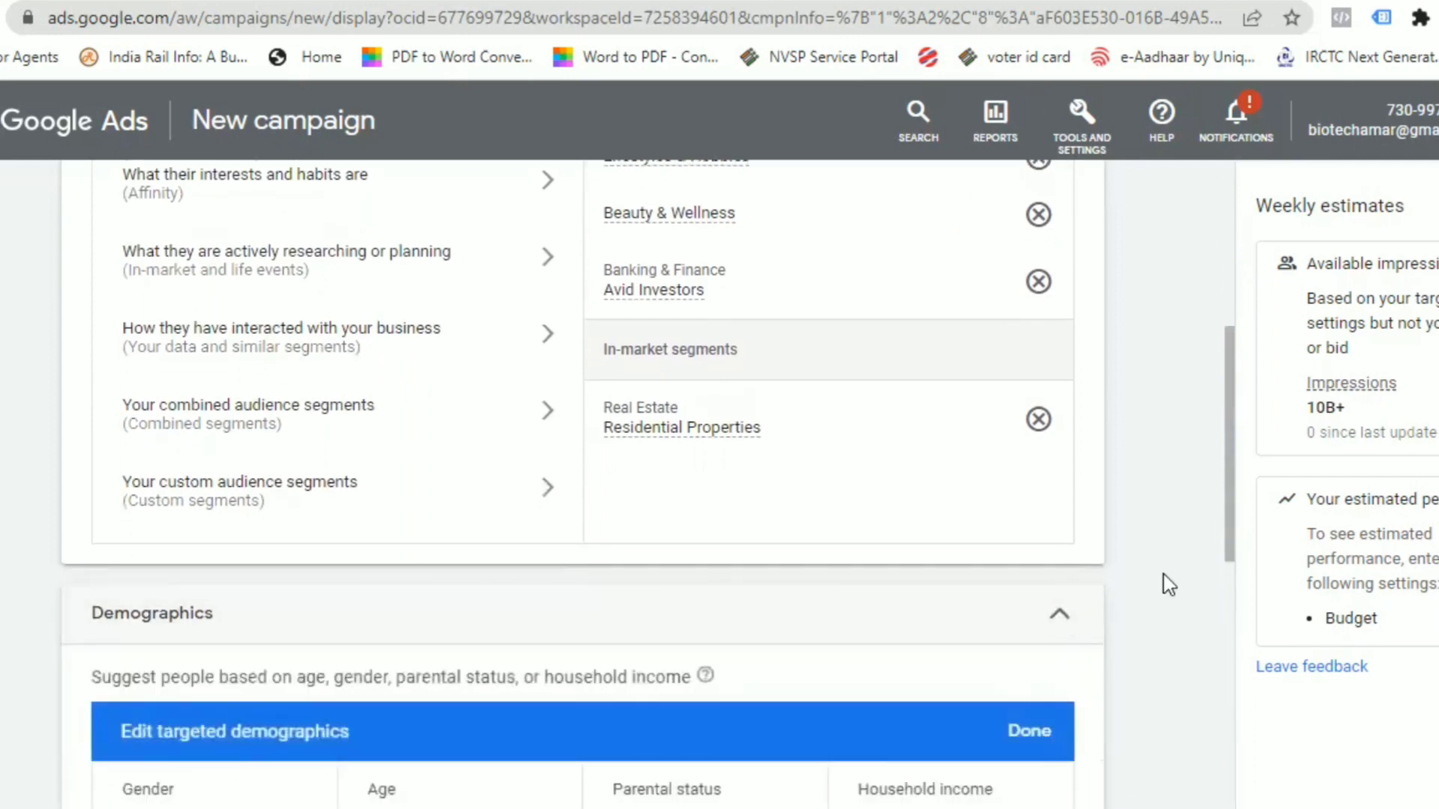
drag(1220, 486, 1201, 641)
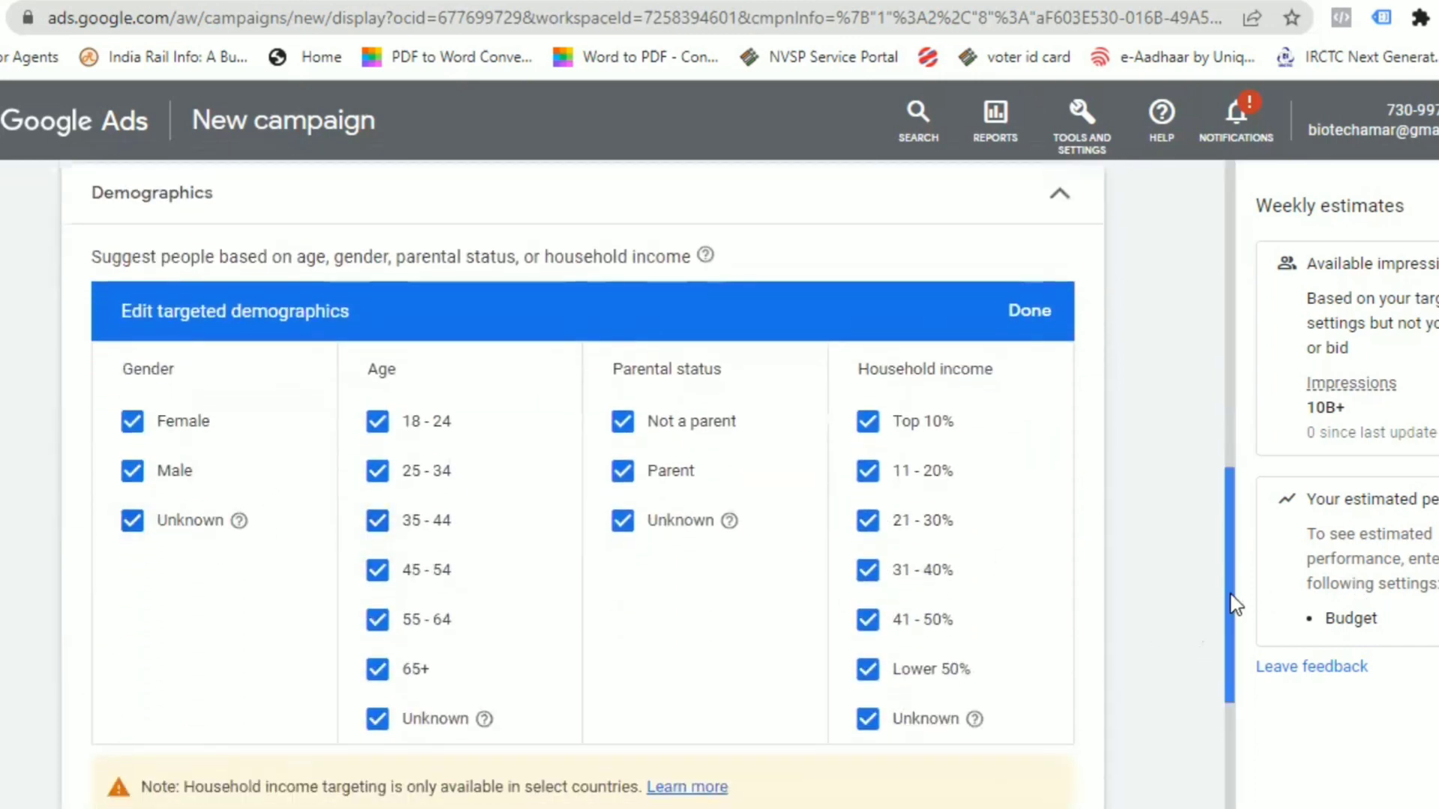
Expand the Optimized targeting section and read through its setting and explanation
drag(1228, 622, 1202, 727)
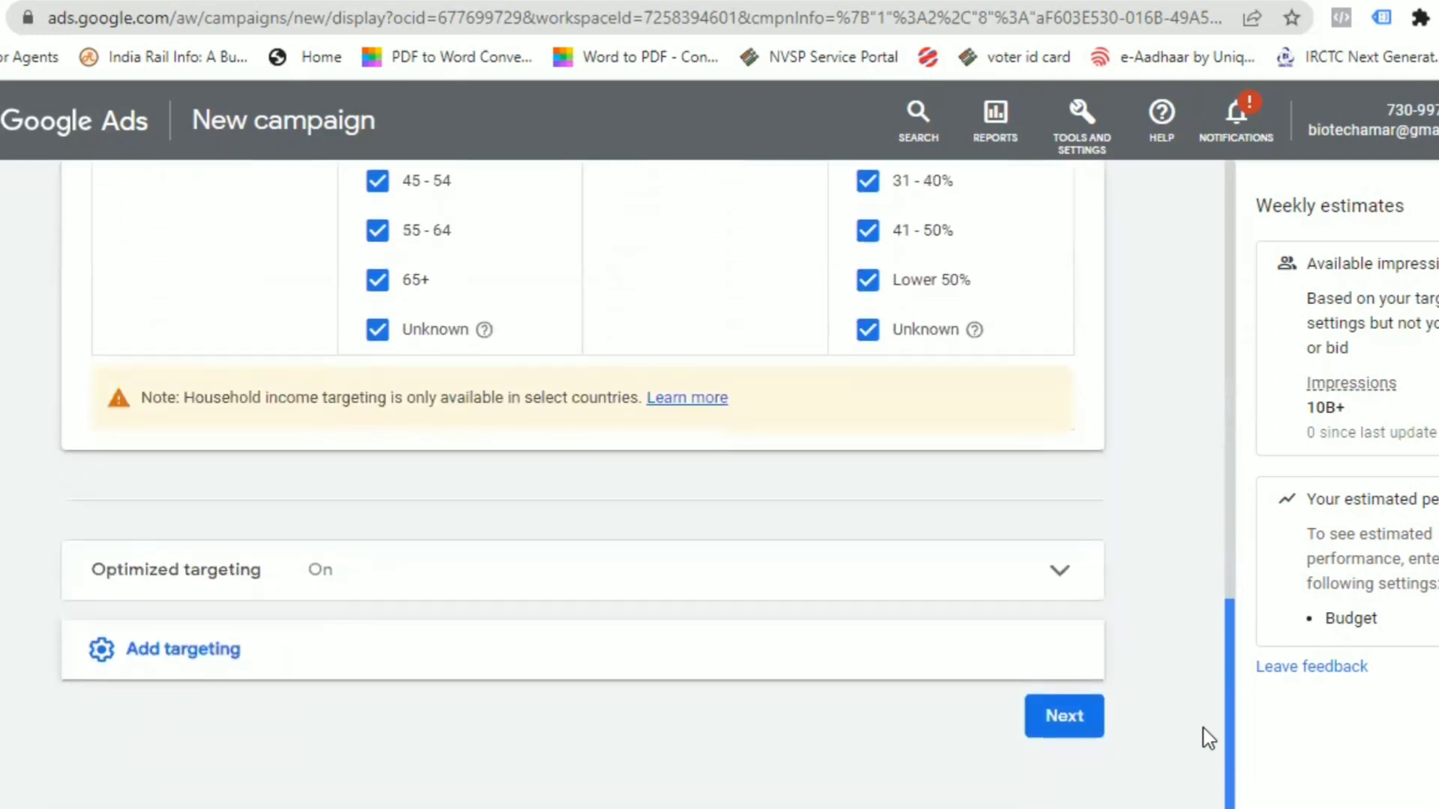
click(1059, 586)
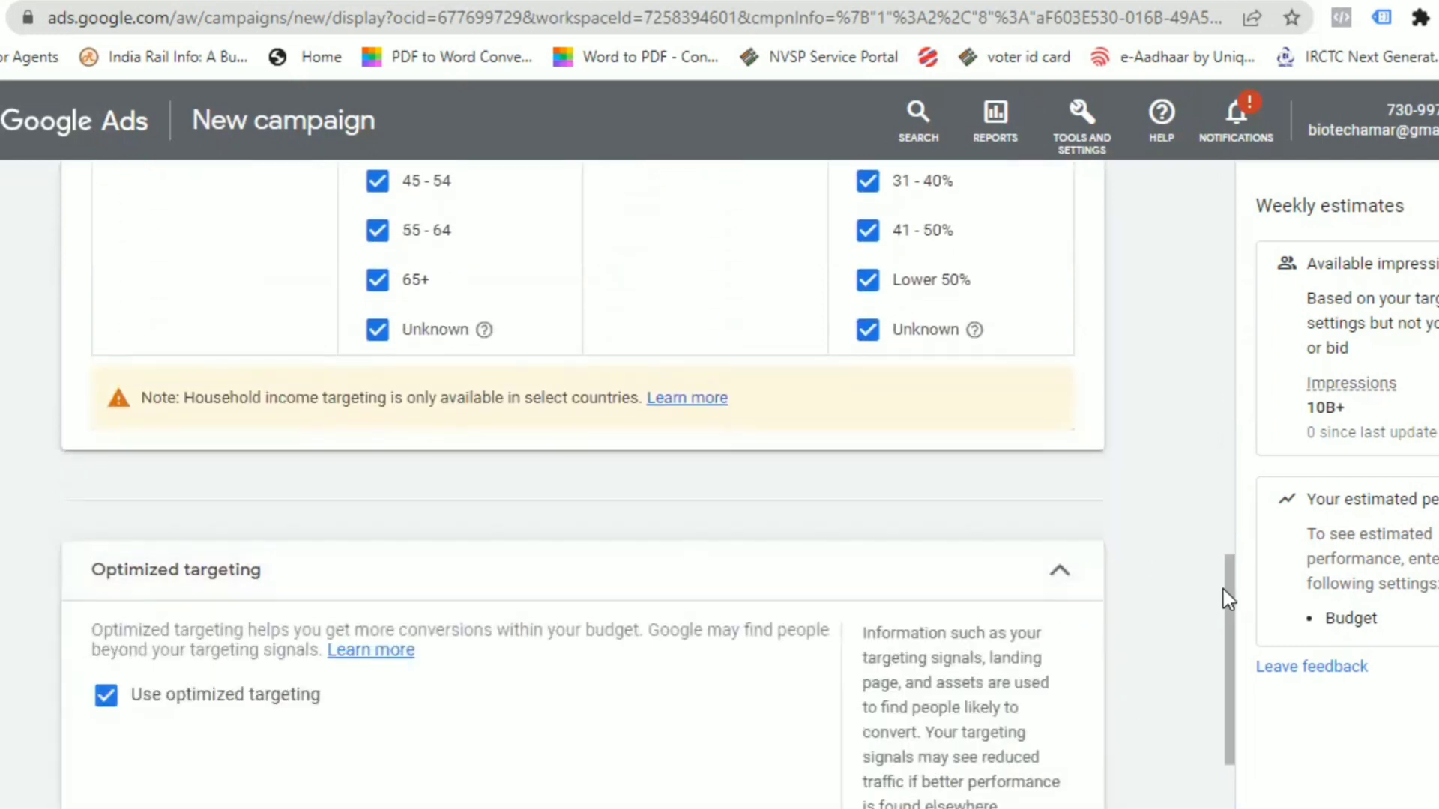
drag(1231, 603, 1232, 607)
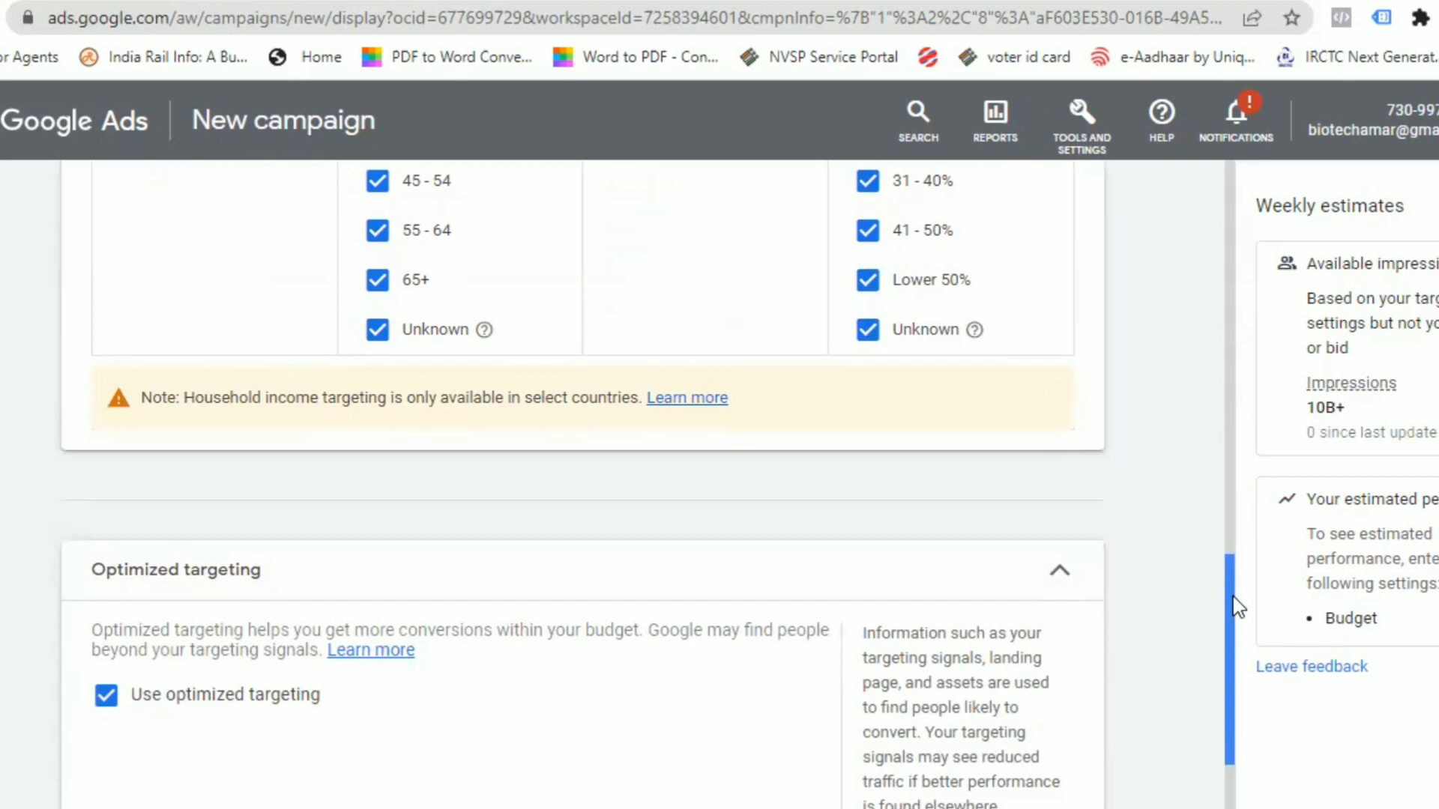
drag(1236, 605, 1211, 697)
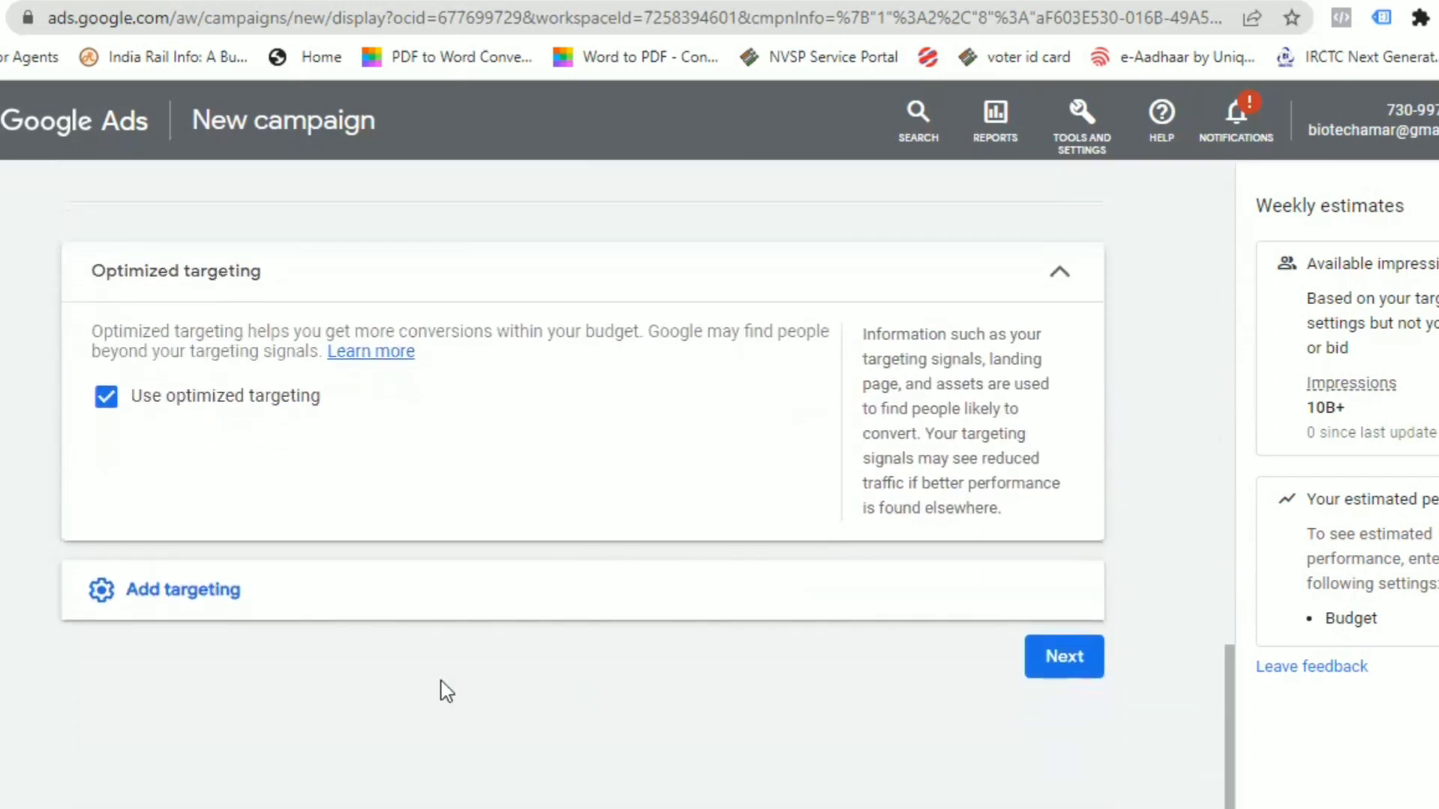
Add Topics as a content targeting type, look through its topic categories, and collapse the section without choosing a topic
click(219, 601)
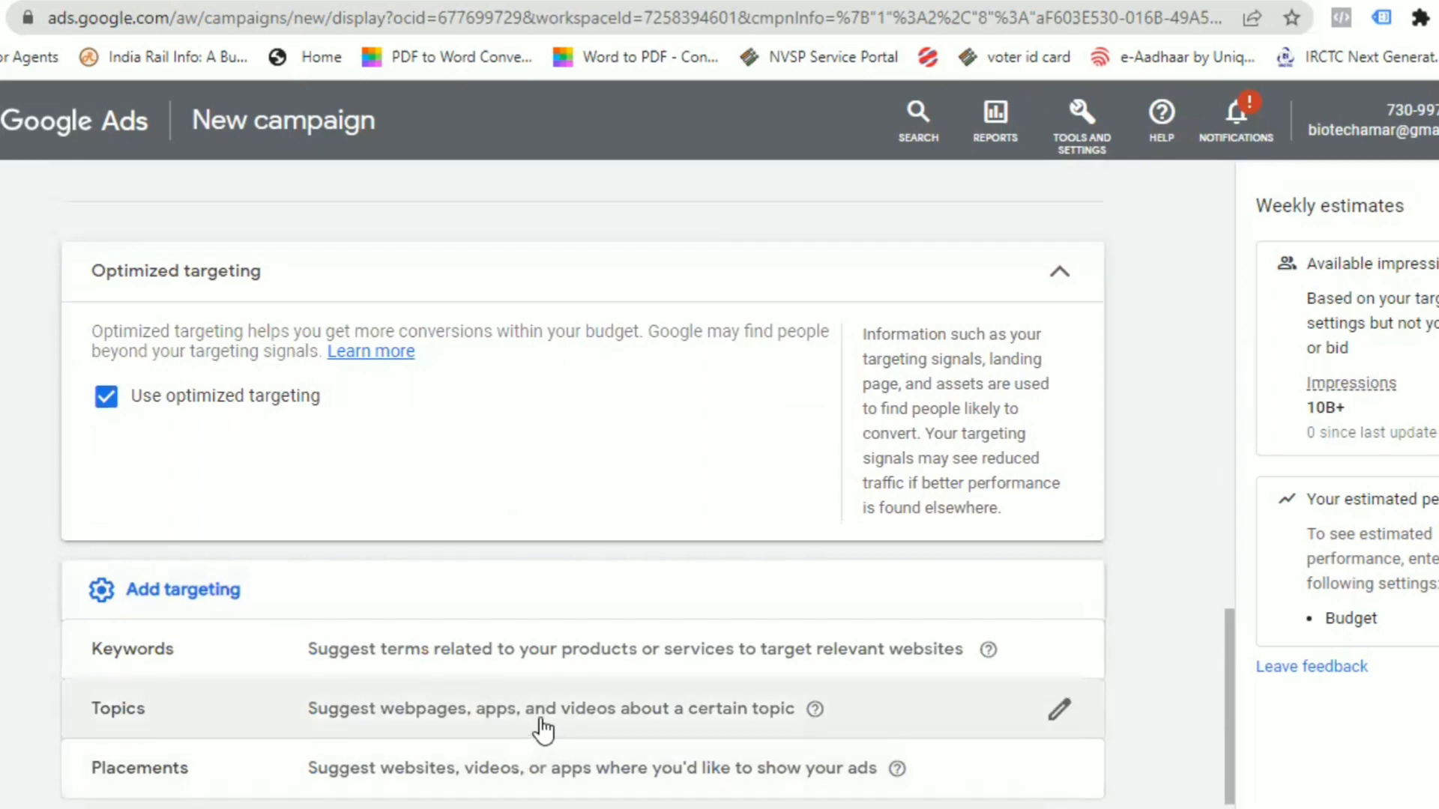
click(541, 726)
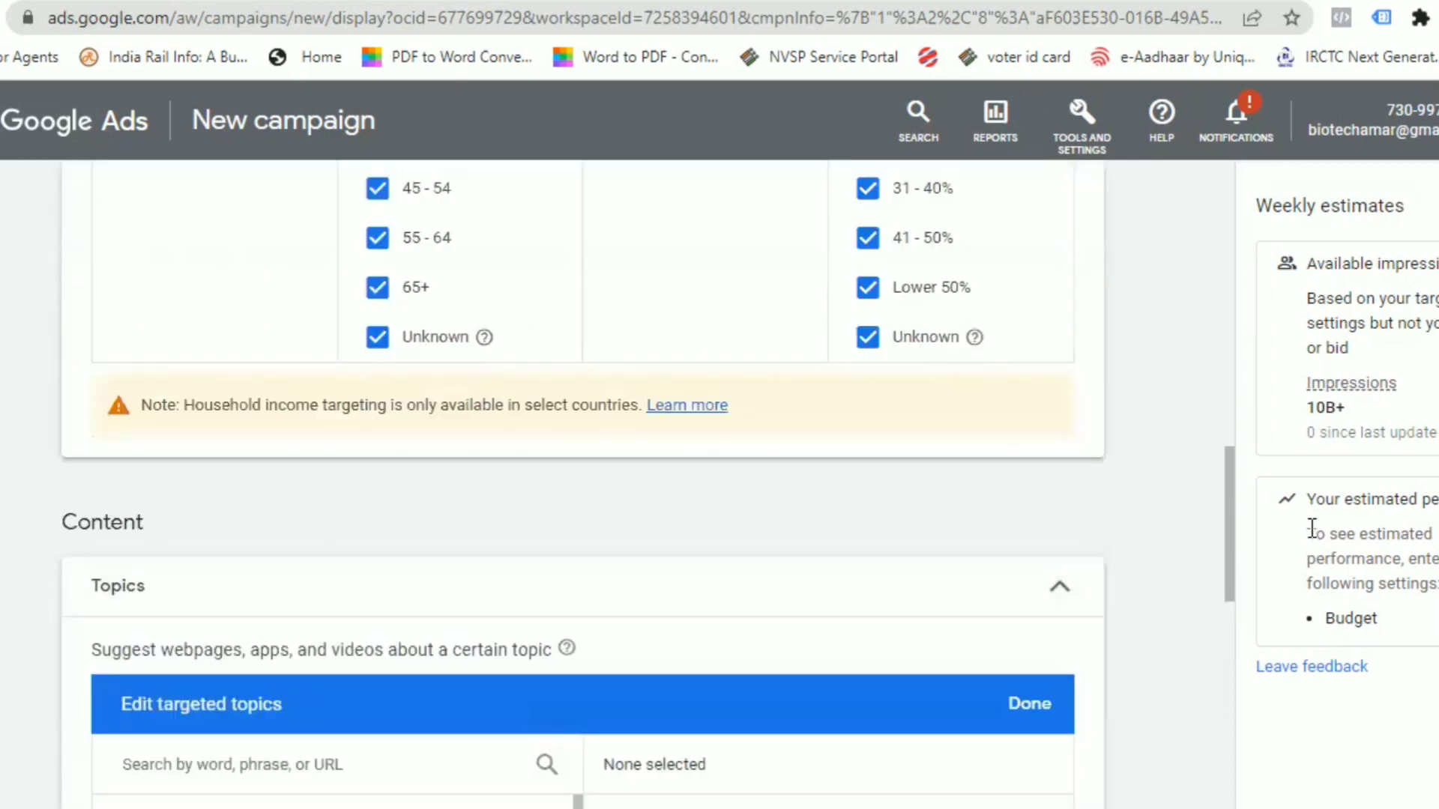
drag(1227, 527, 1216, 604)
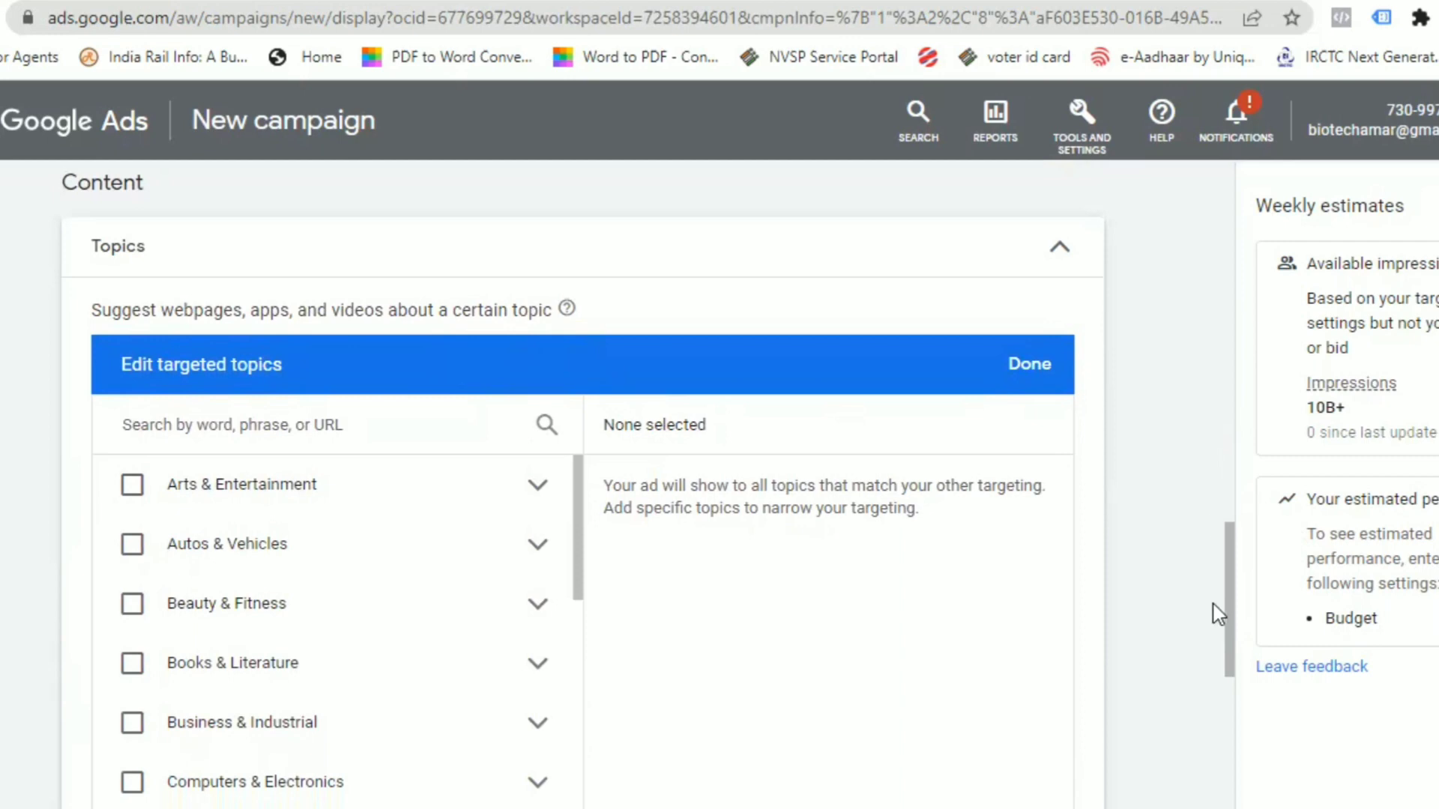
drag(1236, 608, 1223, 664)
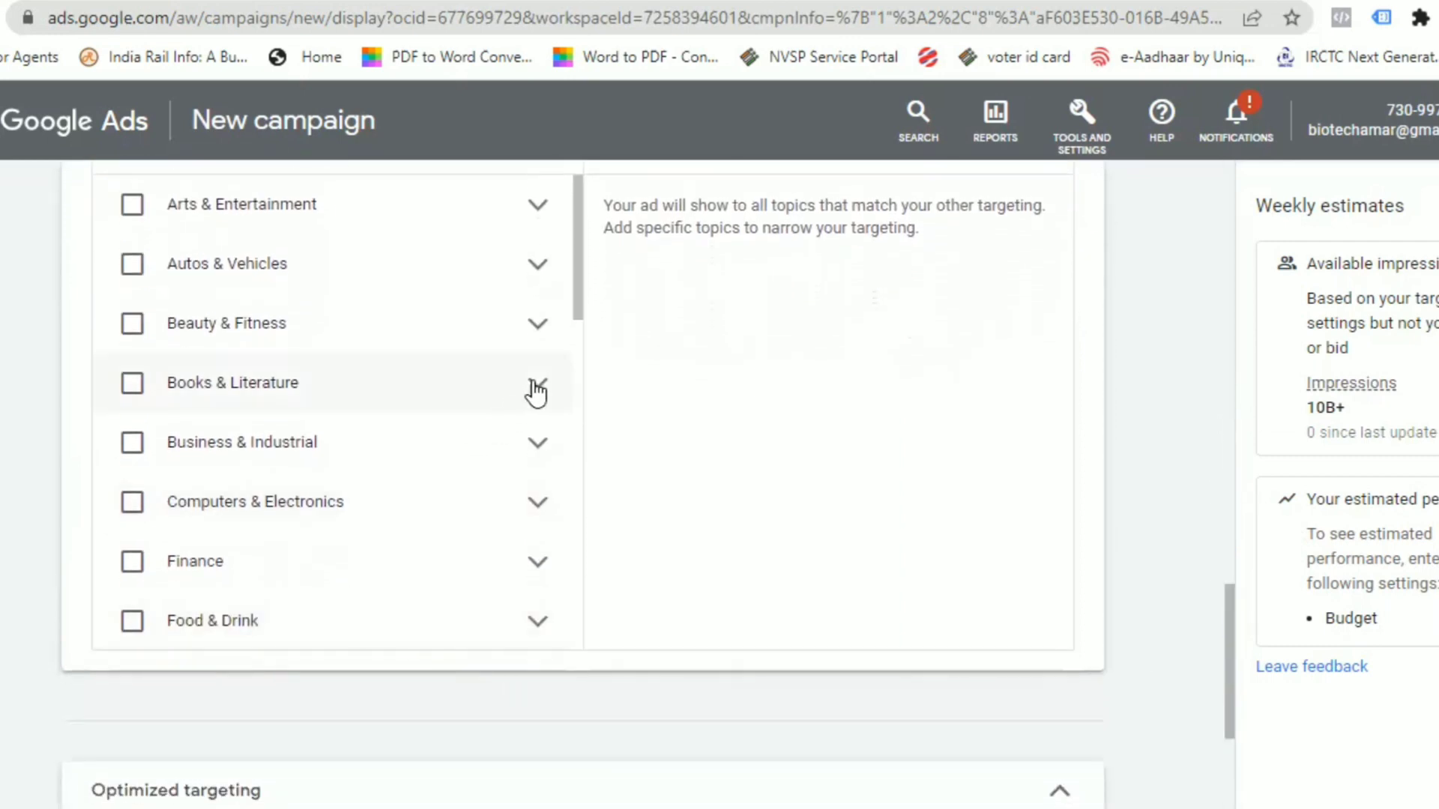
mouse_move(576, 305)
mouse_down()
mouse_move(553, 347)
mouse_move(555, 699)
mouse_move(637, 192)
mouse_up()
drag(1229, 632, 1223, 543)
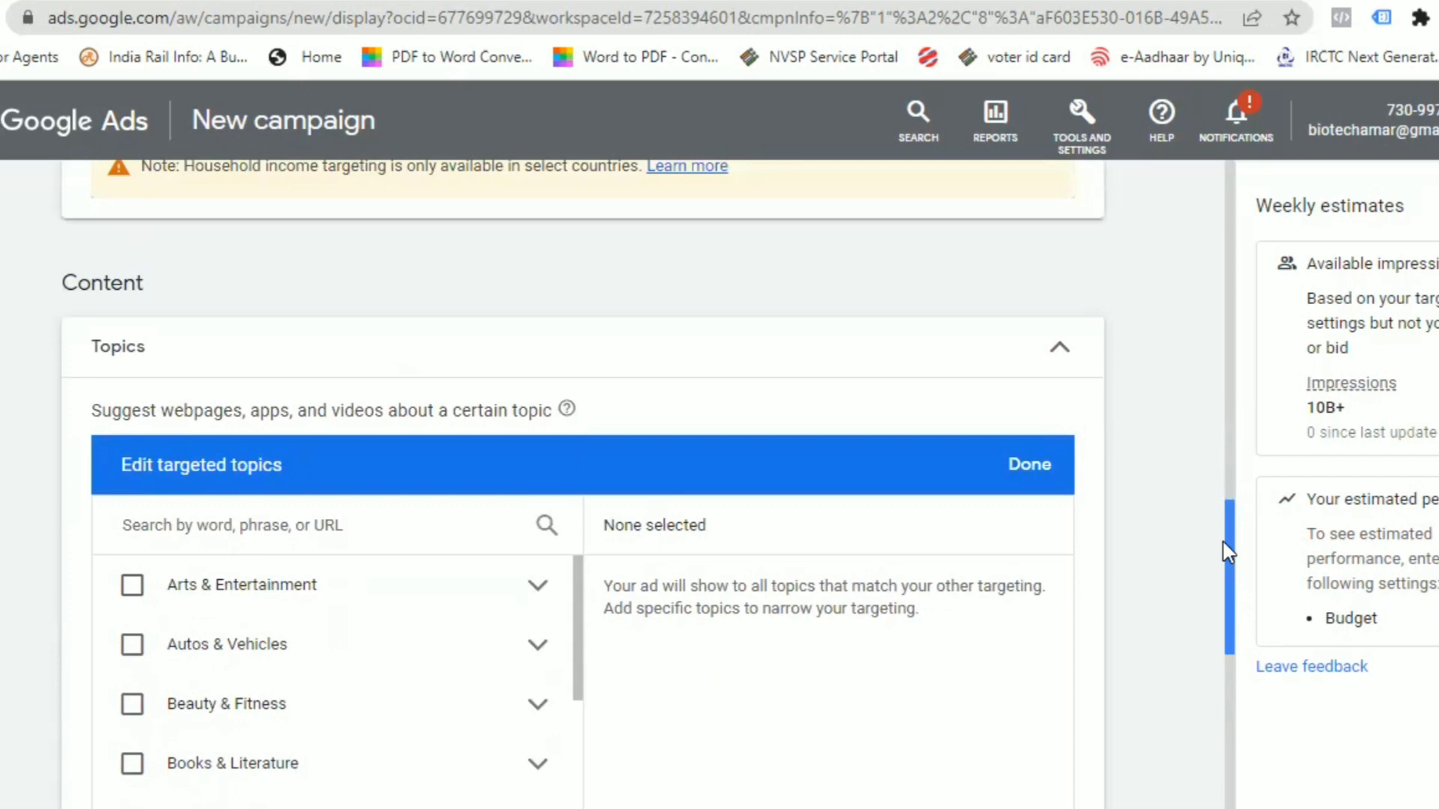
drag(1223, 543, 1223, 543)
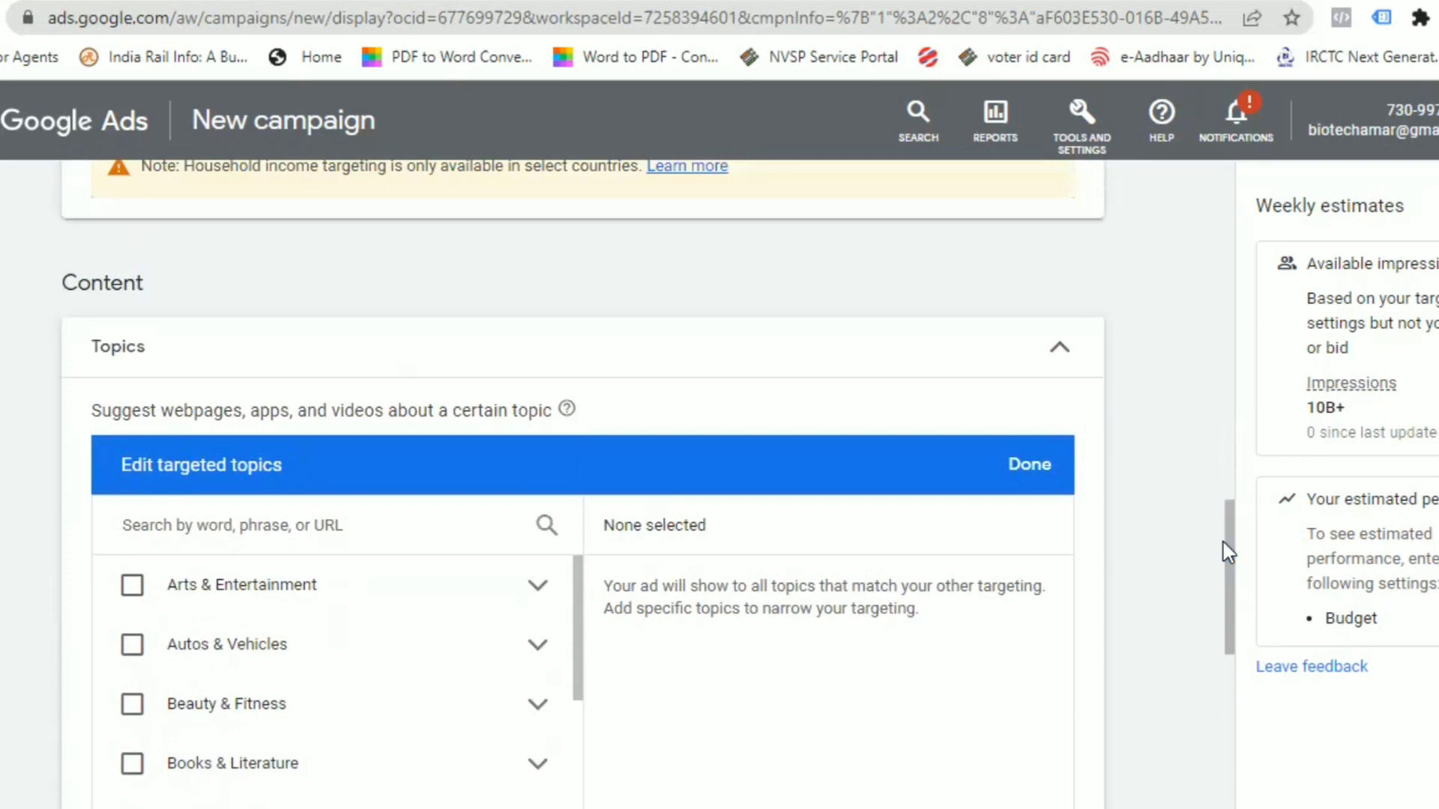
click(1054, 353)
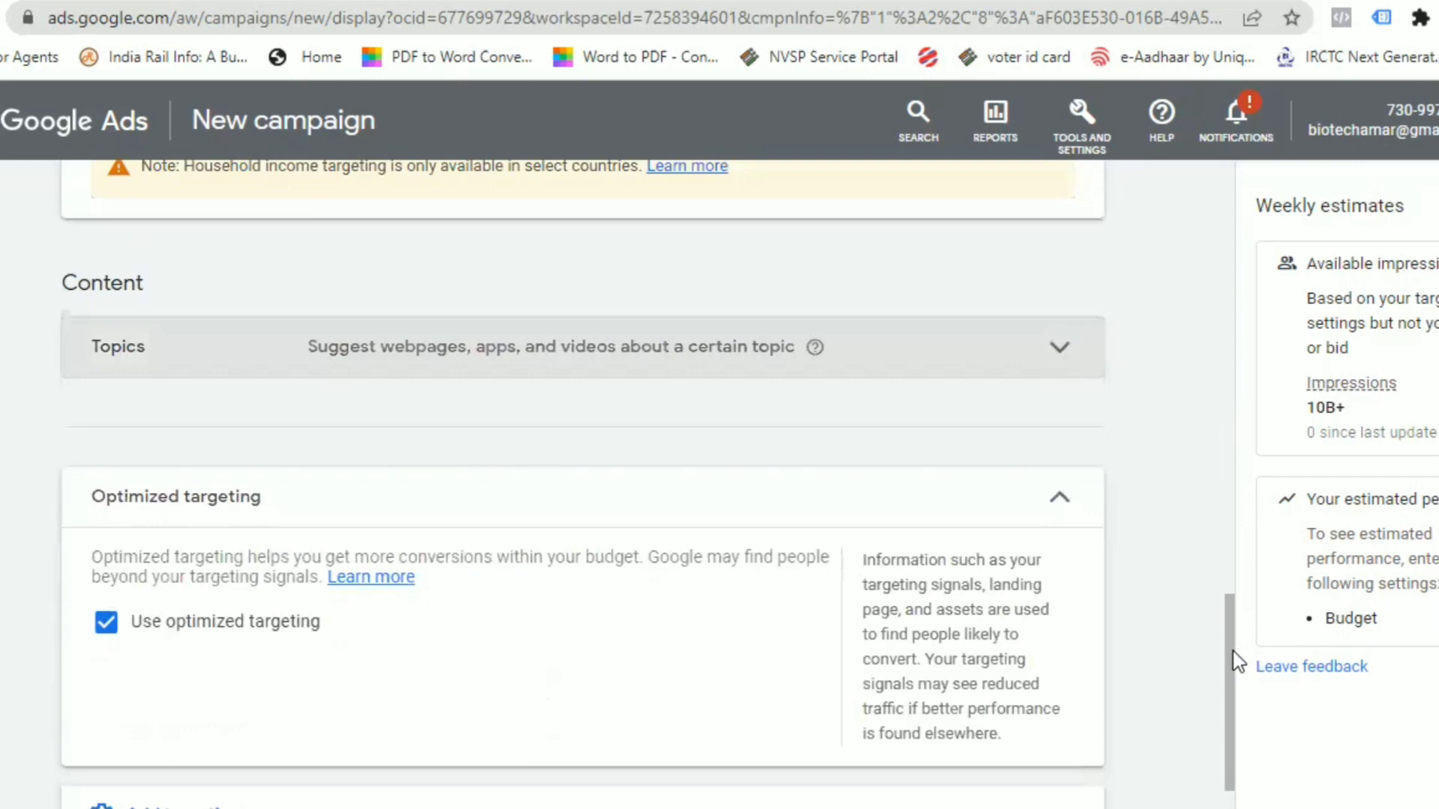
Add Placements as a targeting type and open its Websites category for browsing
drag(1230, 656, 1207, 749)
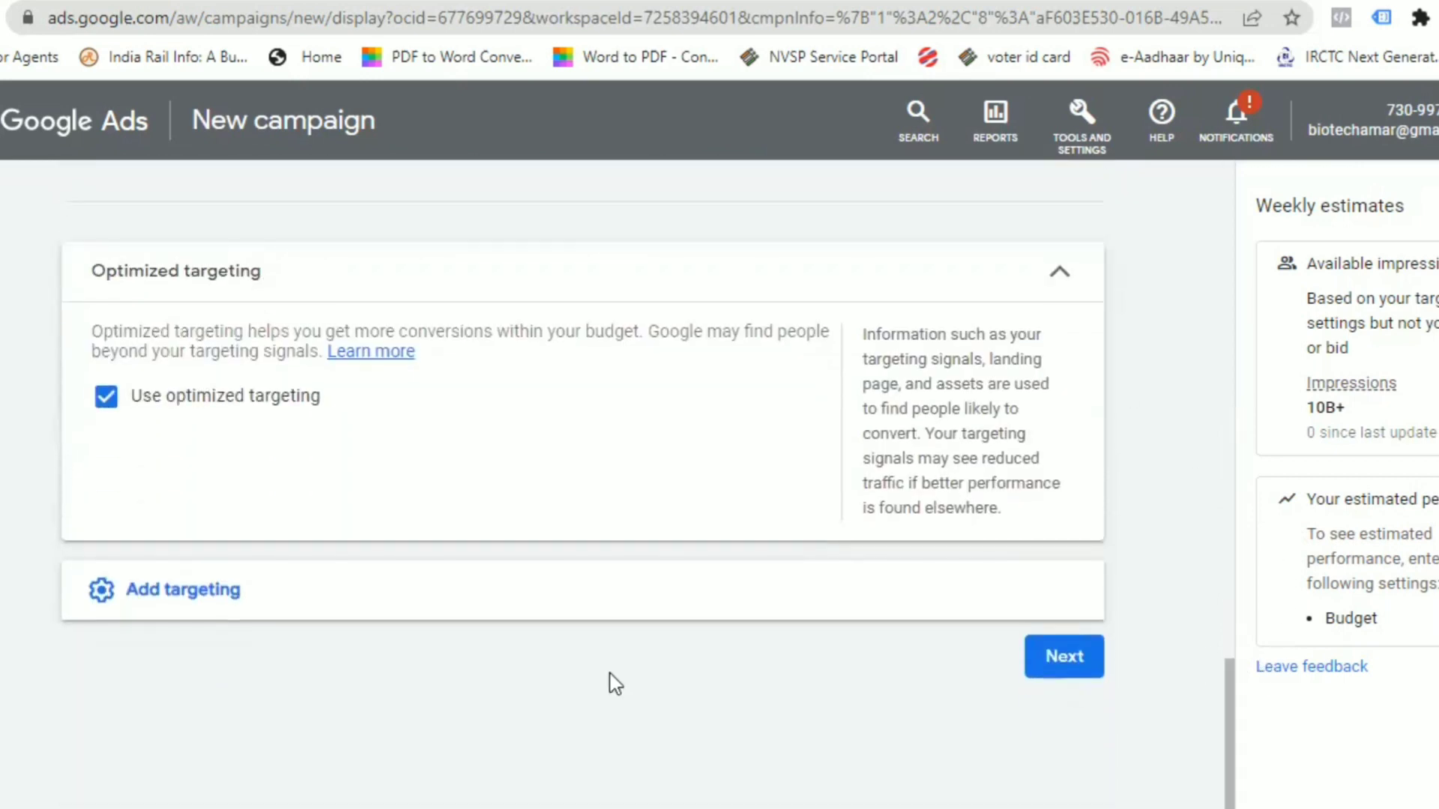
click(200, 592)
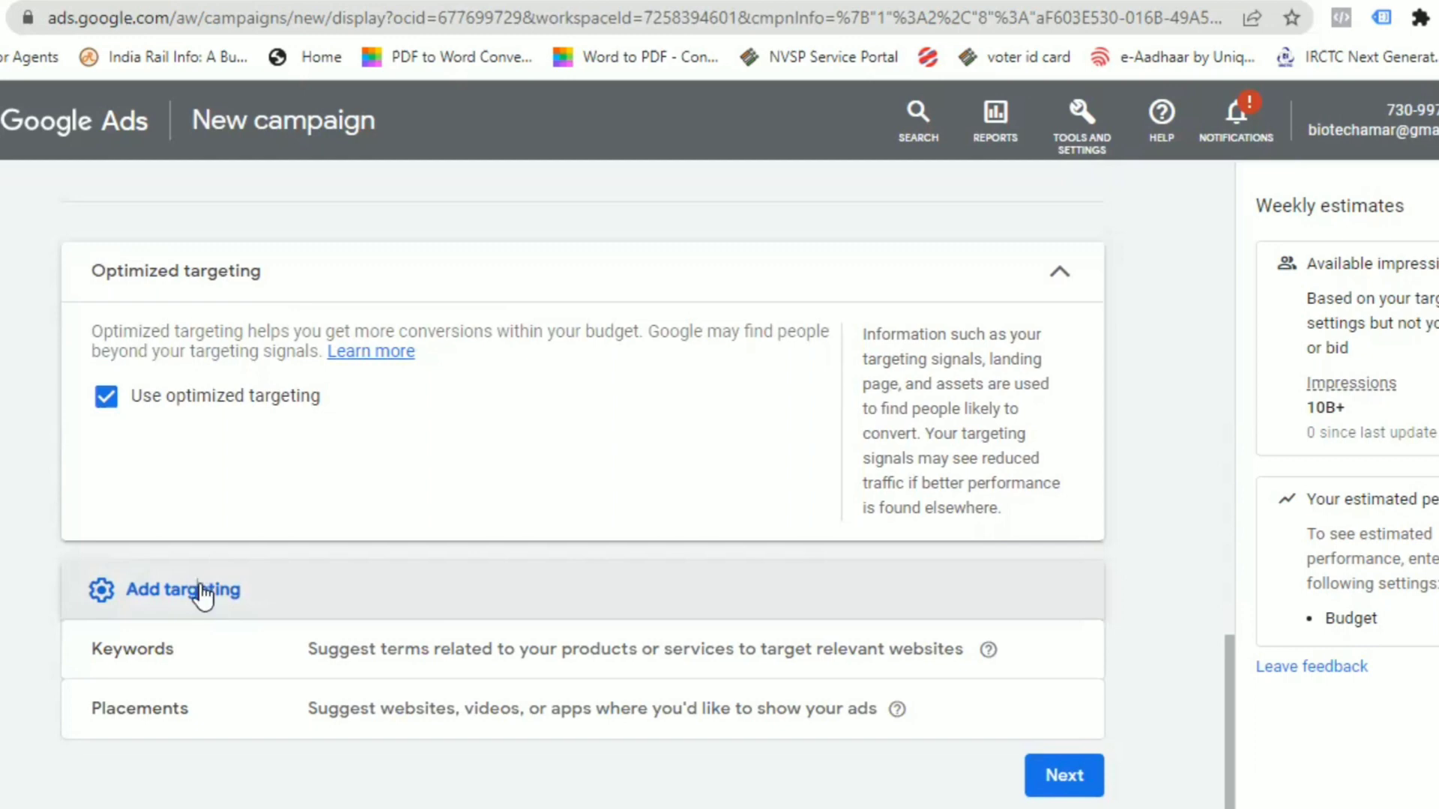
click(520, 721)
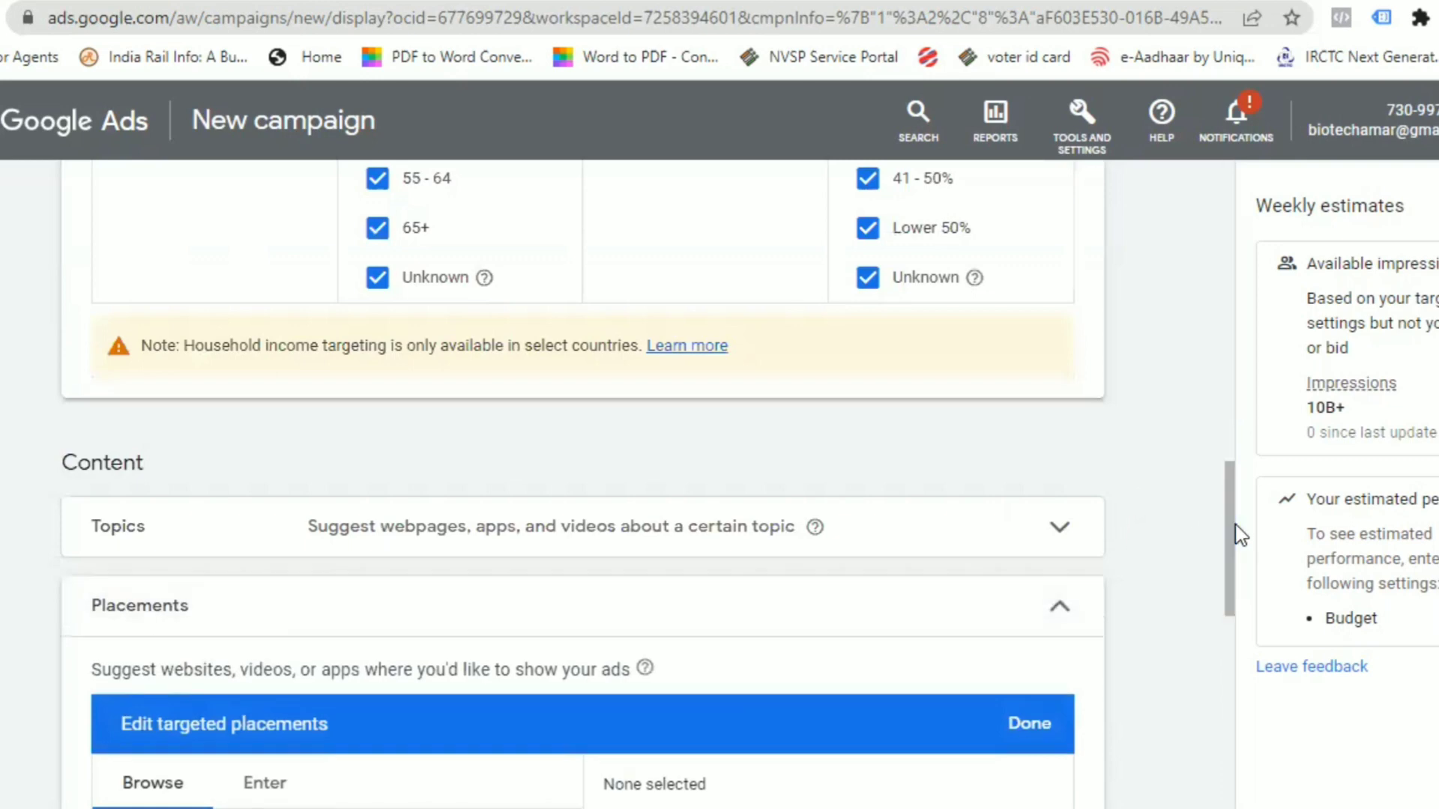
drag(1240, 534, 1214, 652)
click(1183, 532)
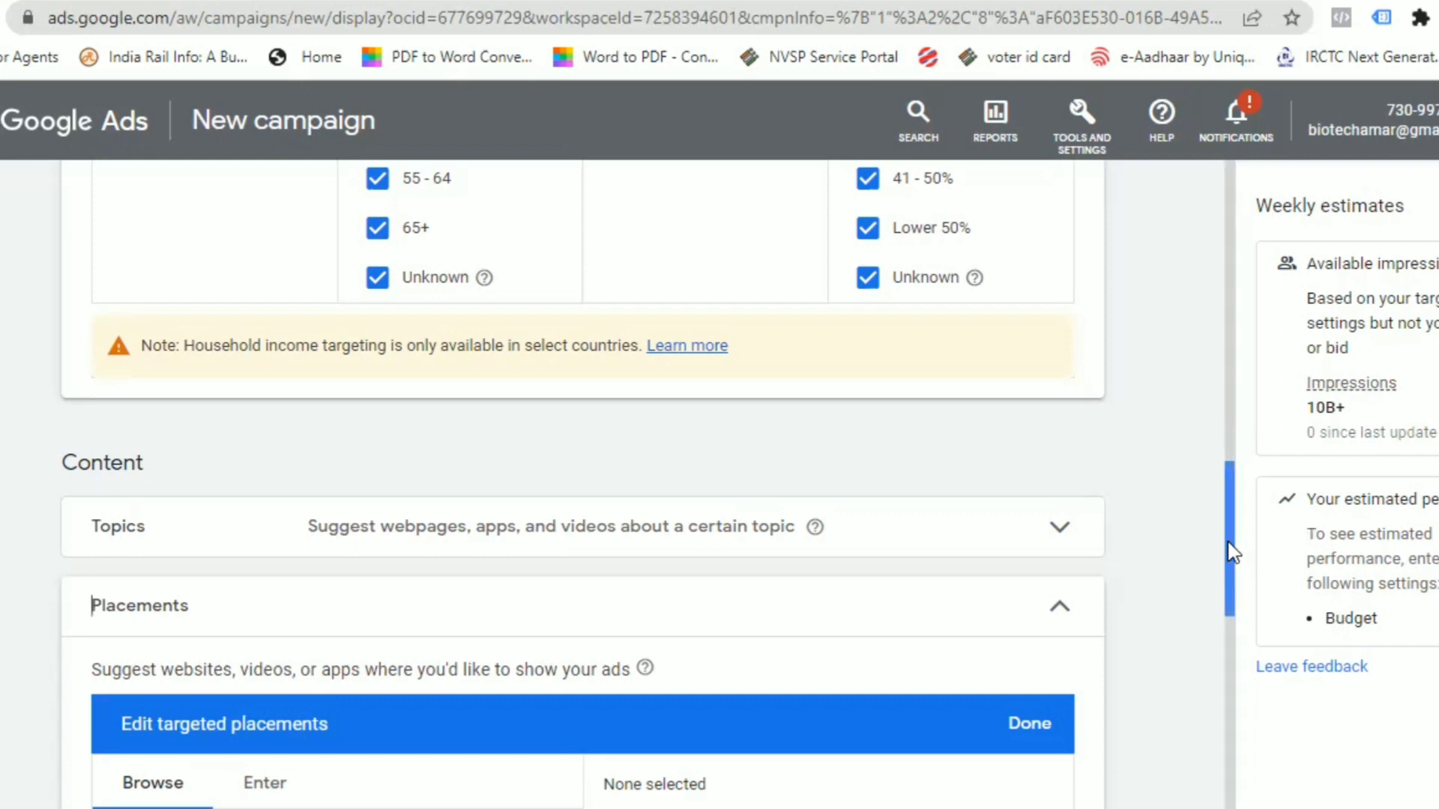
drag(1231, 553, 1184, 636)
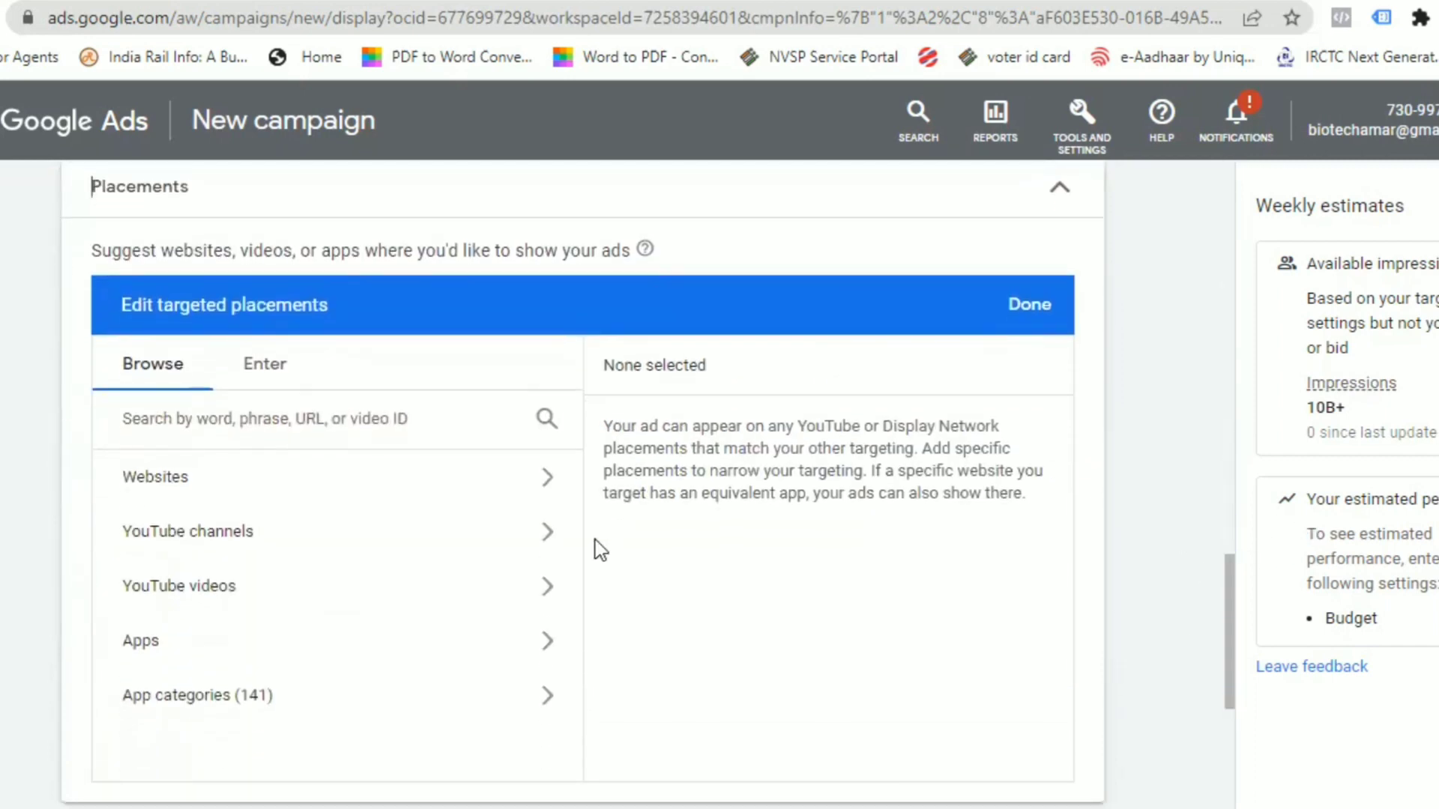
click(436, 468)
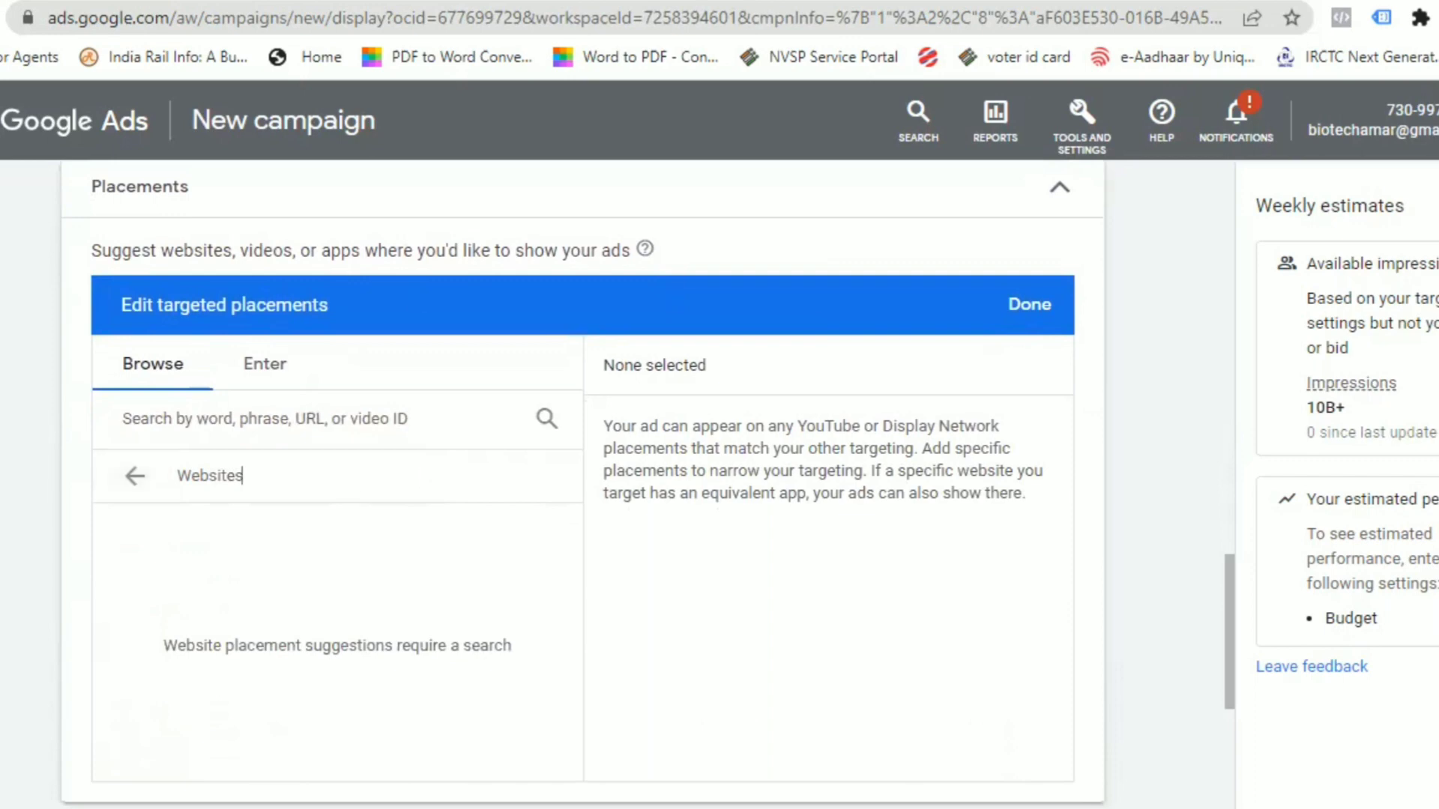
Open the Cricbuzz scorecard page for the England vs India 5th Test in a new browser tab
key(ctrl+t)
text(cr)
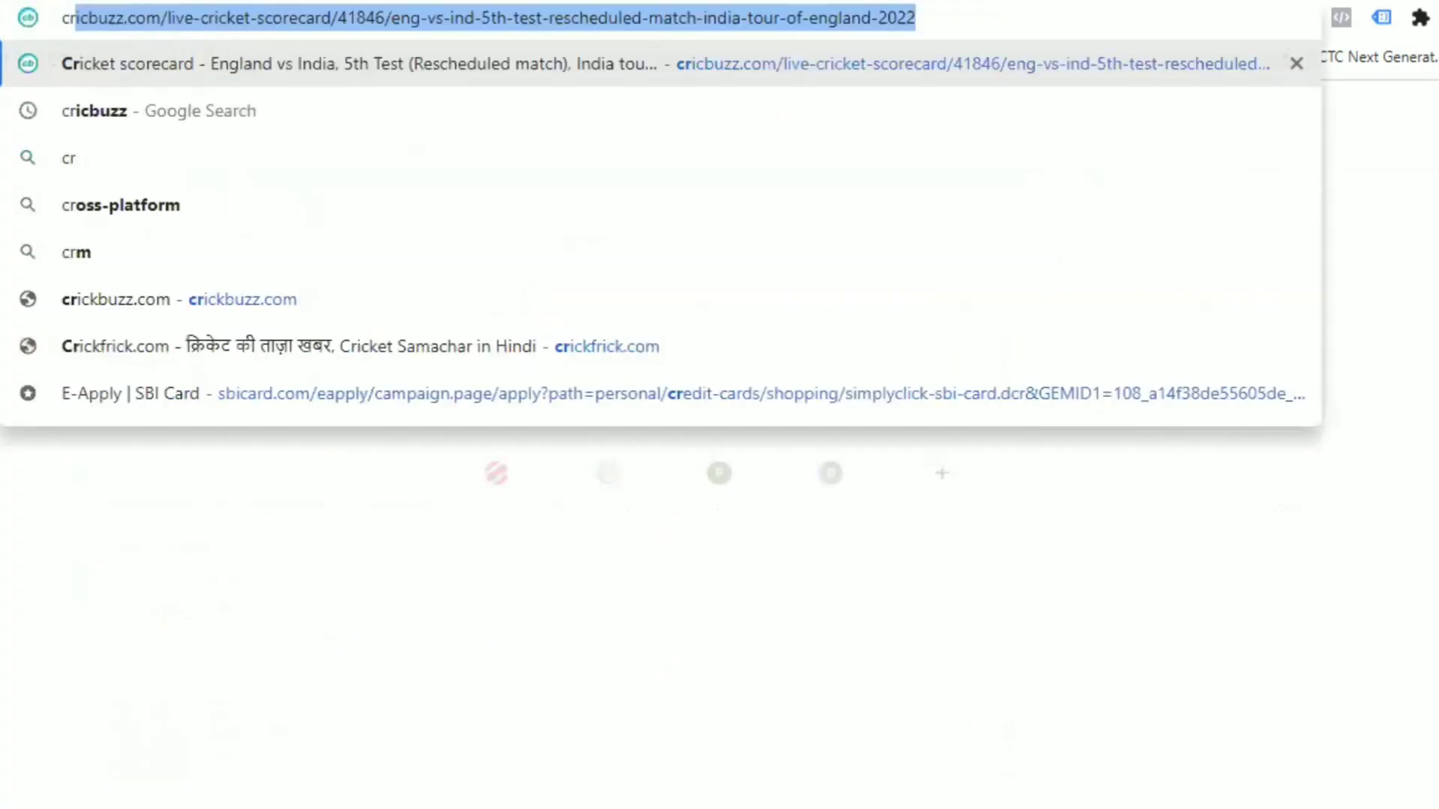
key(Return)
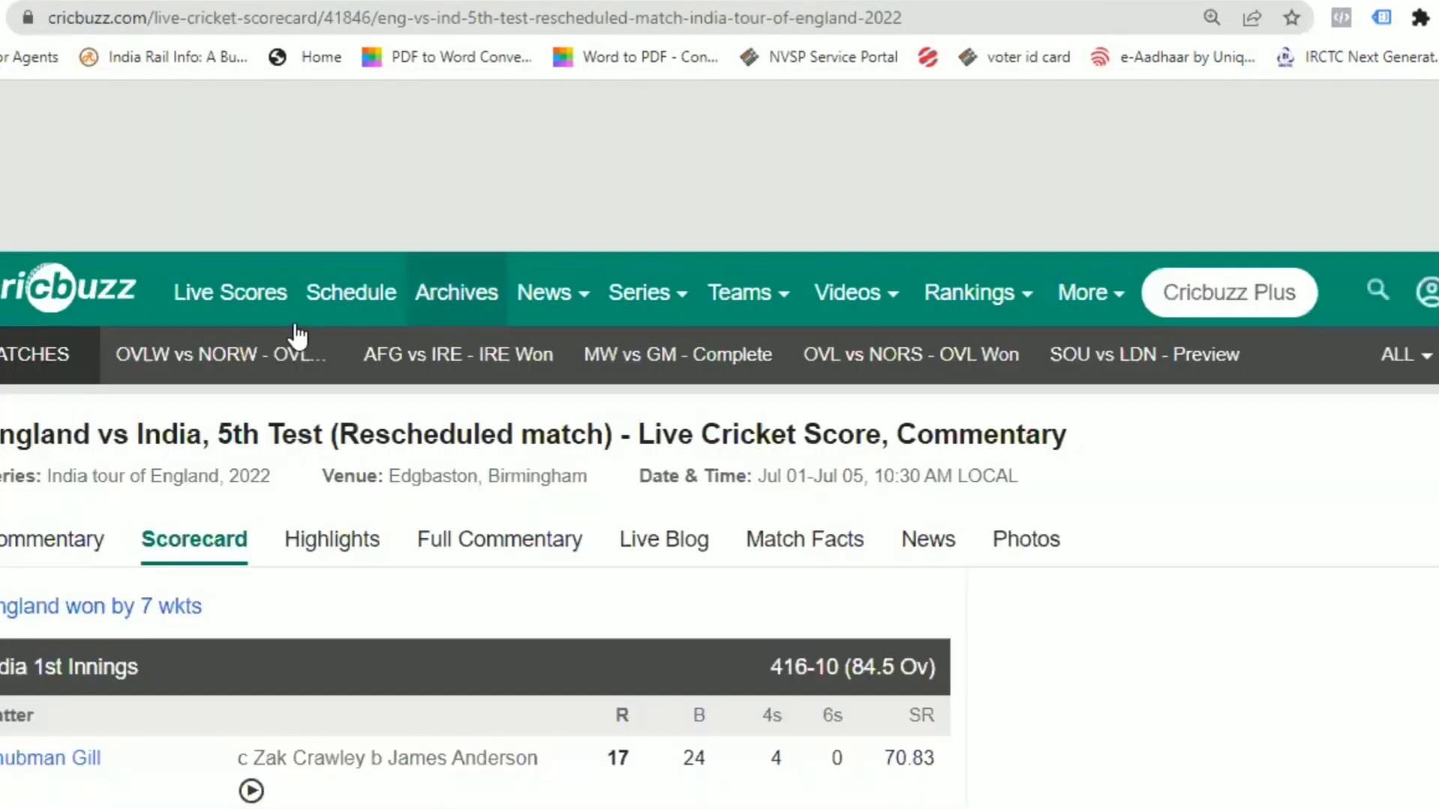
click(301, 9)
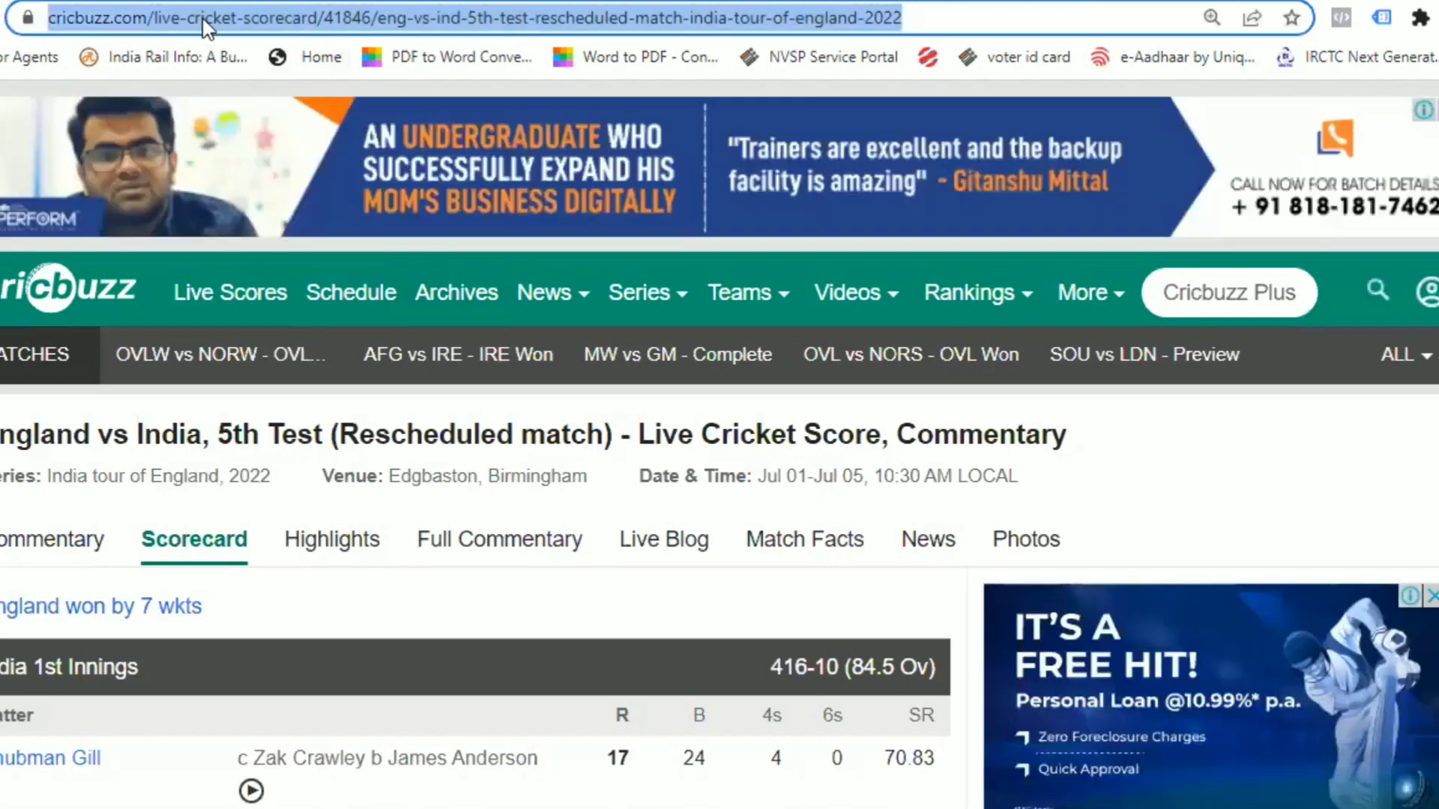
click(205, 17)
triple_click(205, 16)
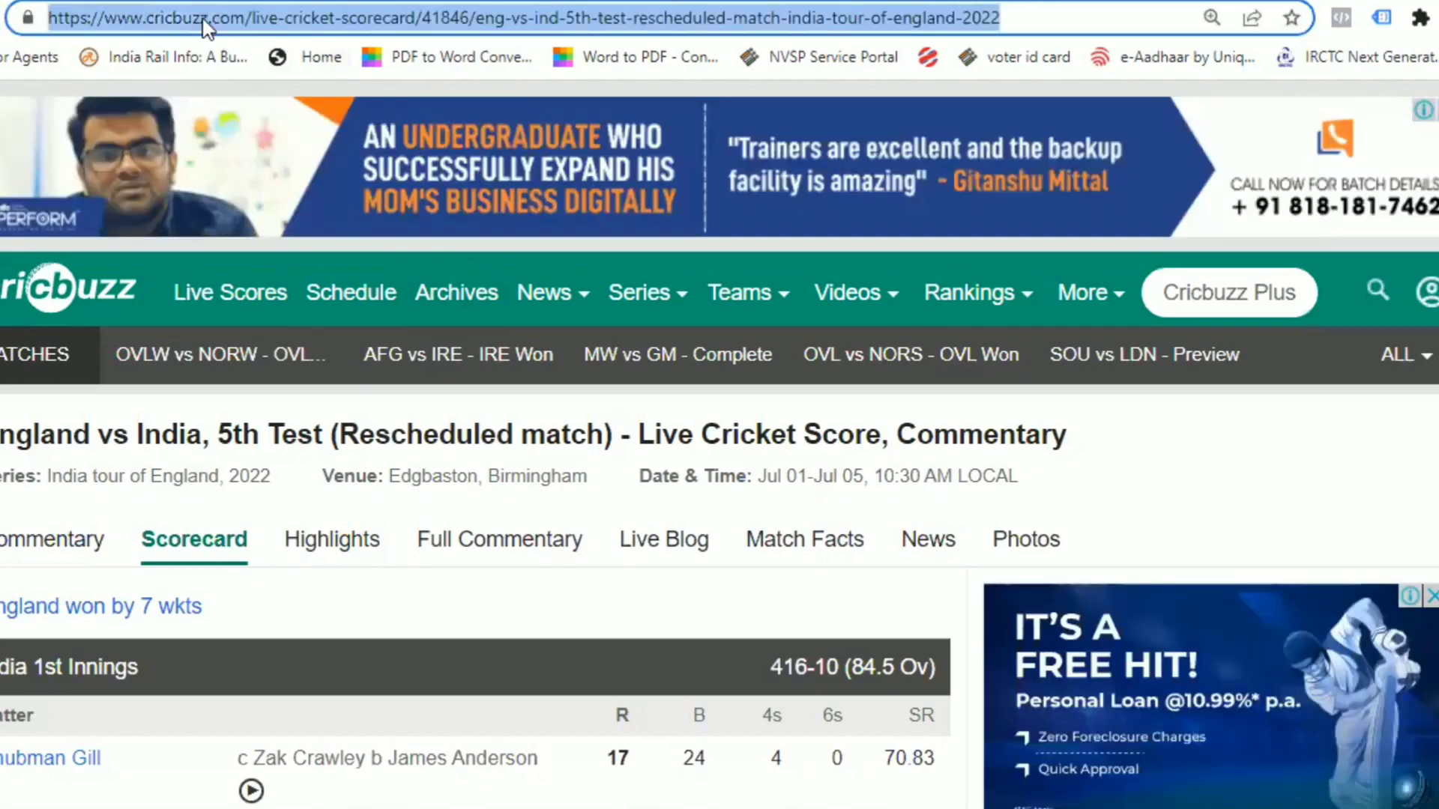
text(www.cr)
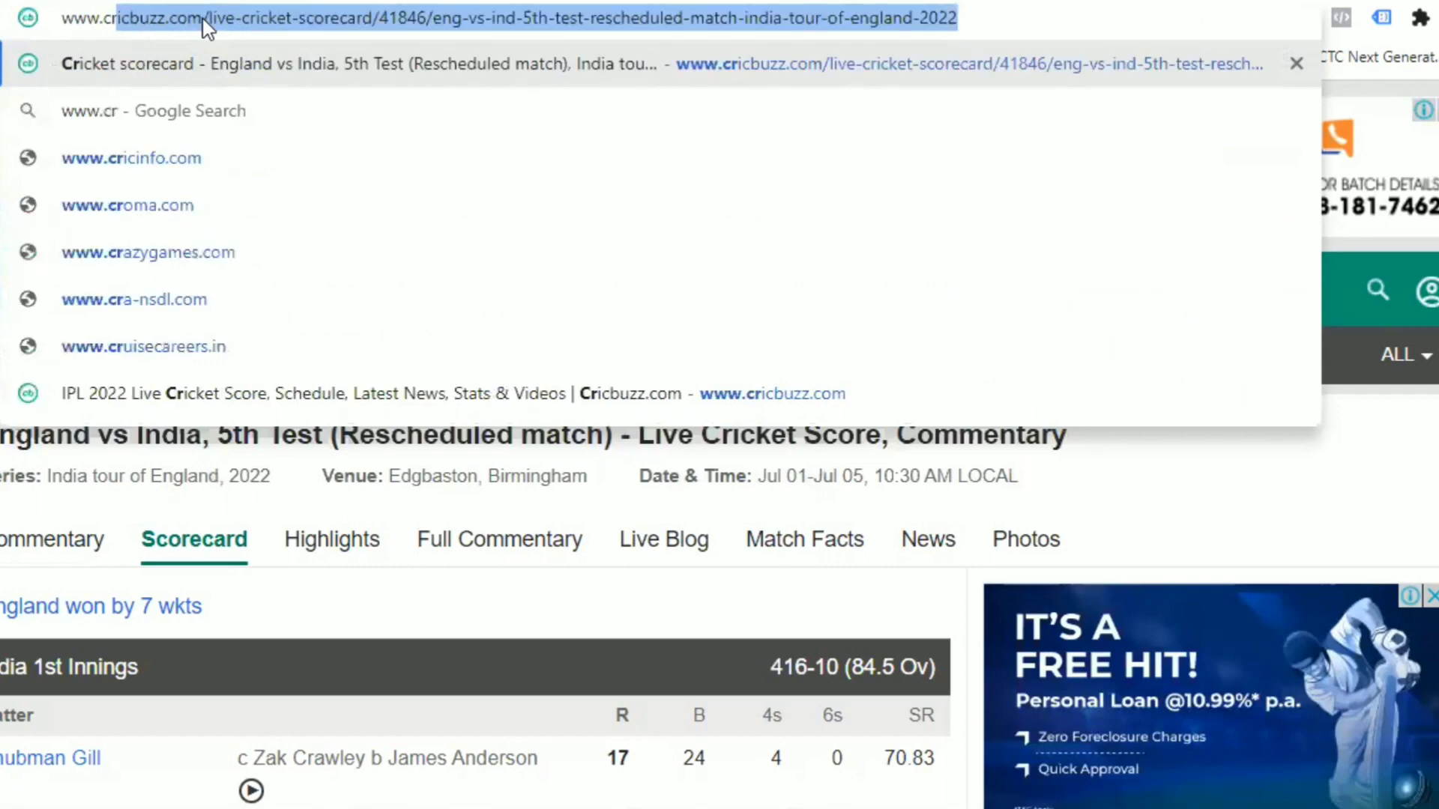
text(ickbuzz)
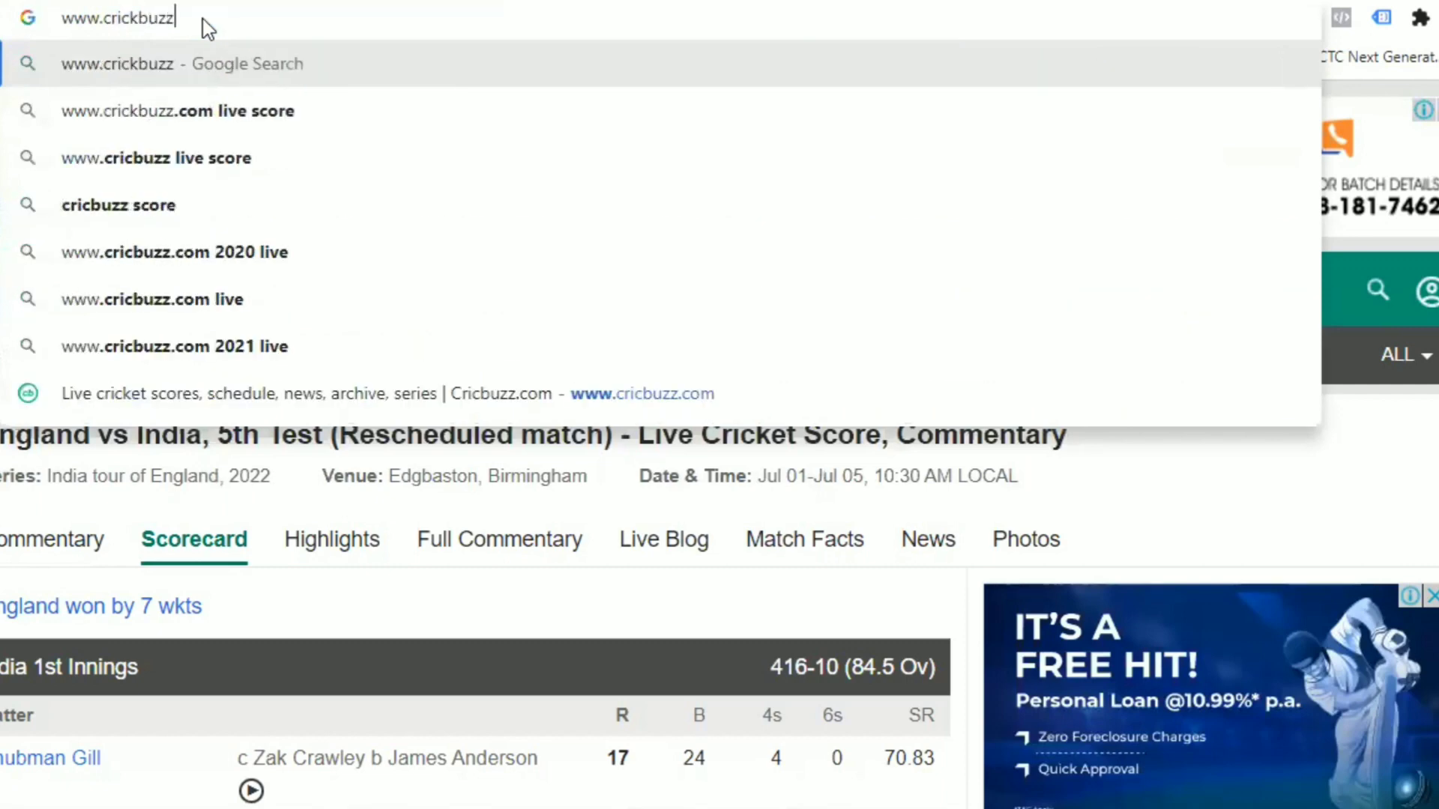
text(.com)
key(Return)
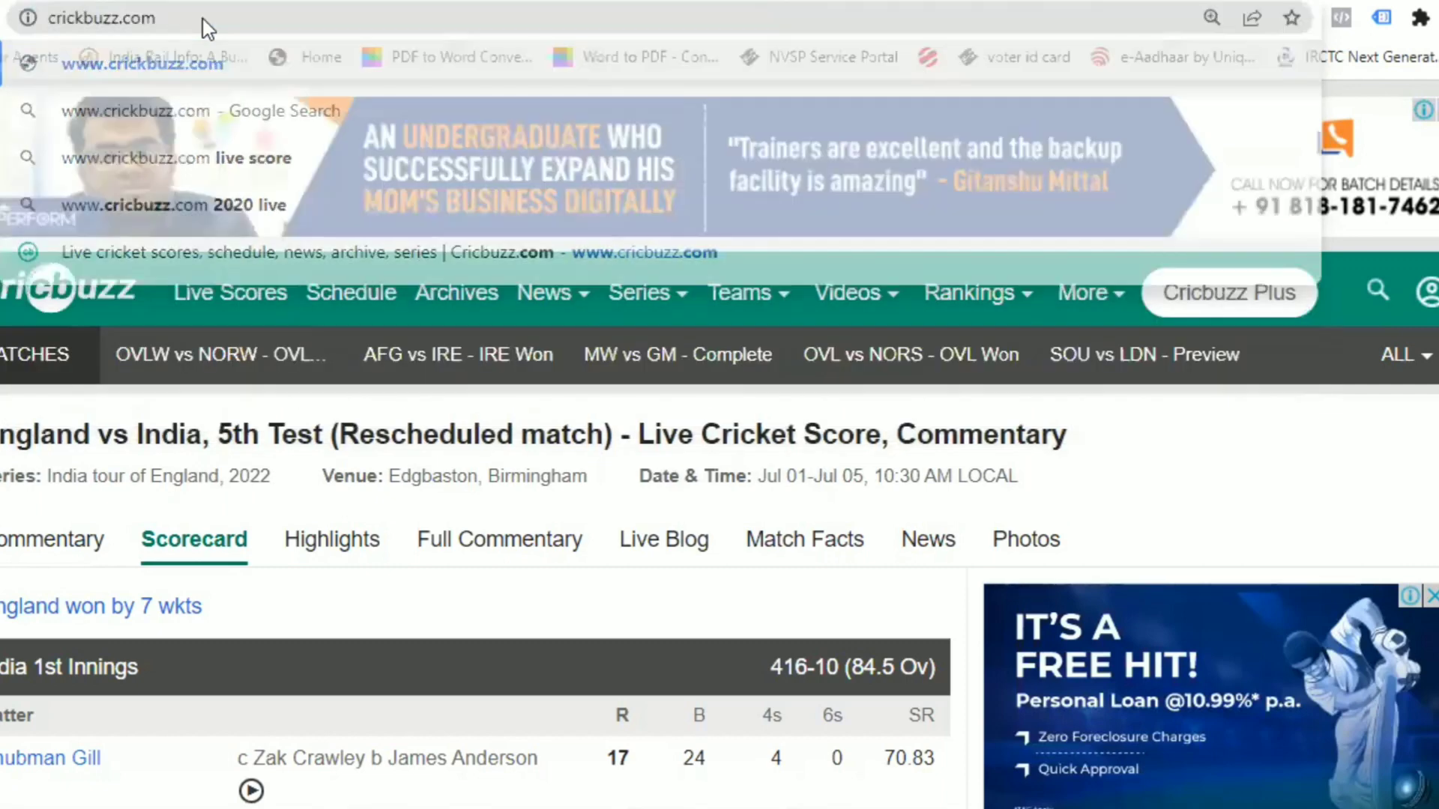
click(118, 21)
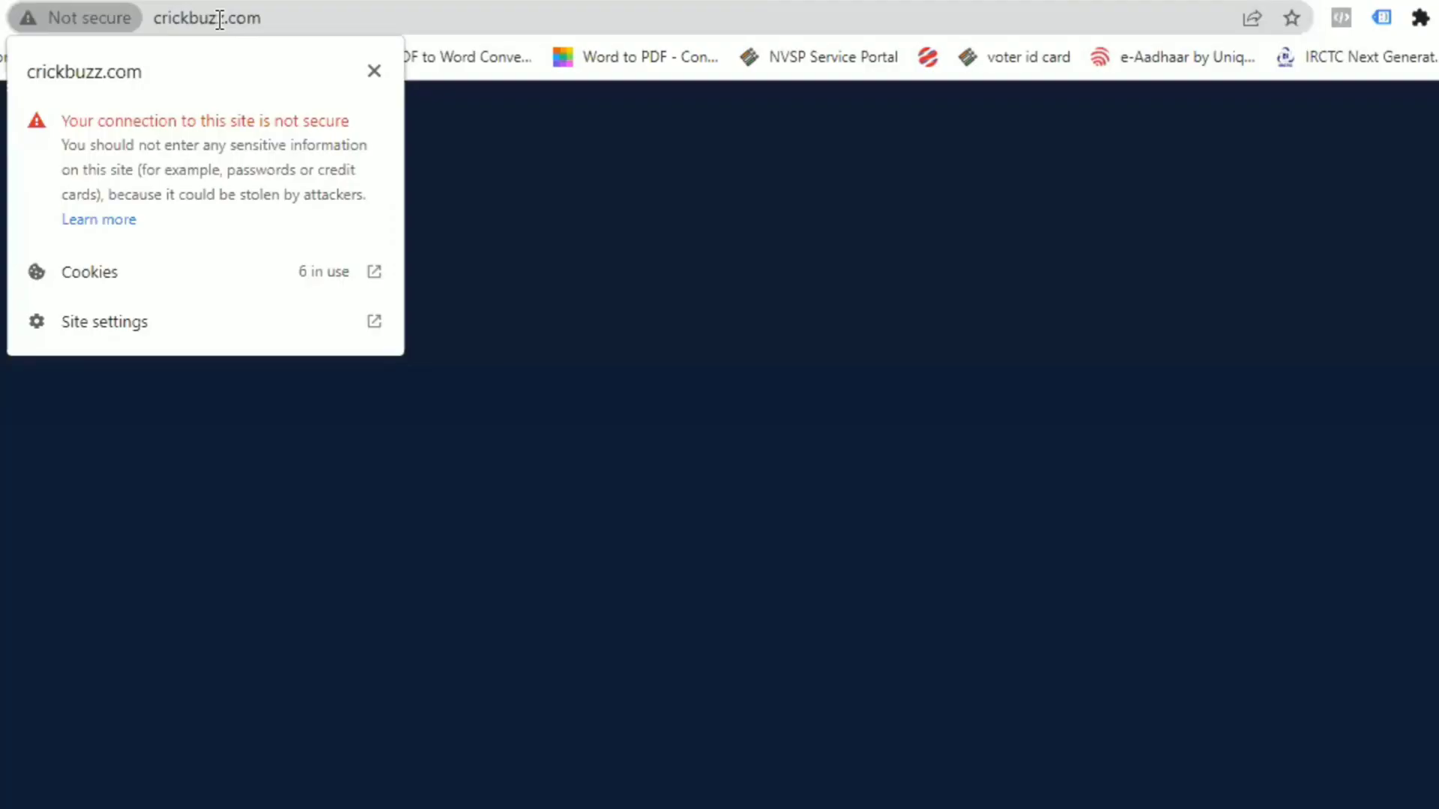
click(220, 20)
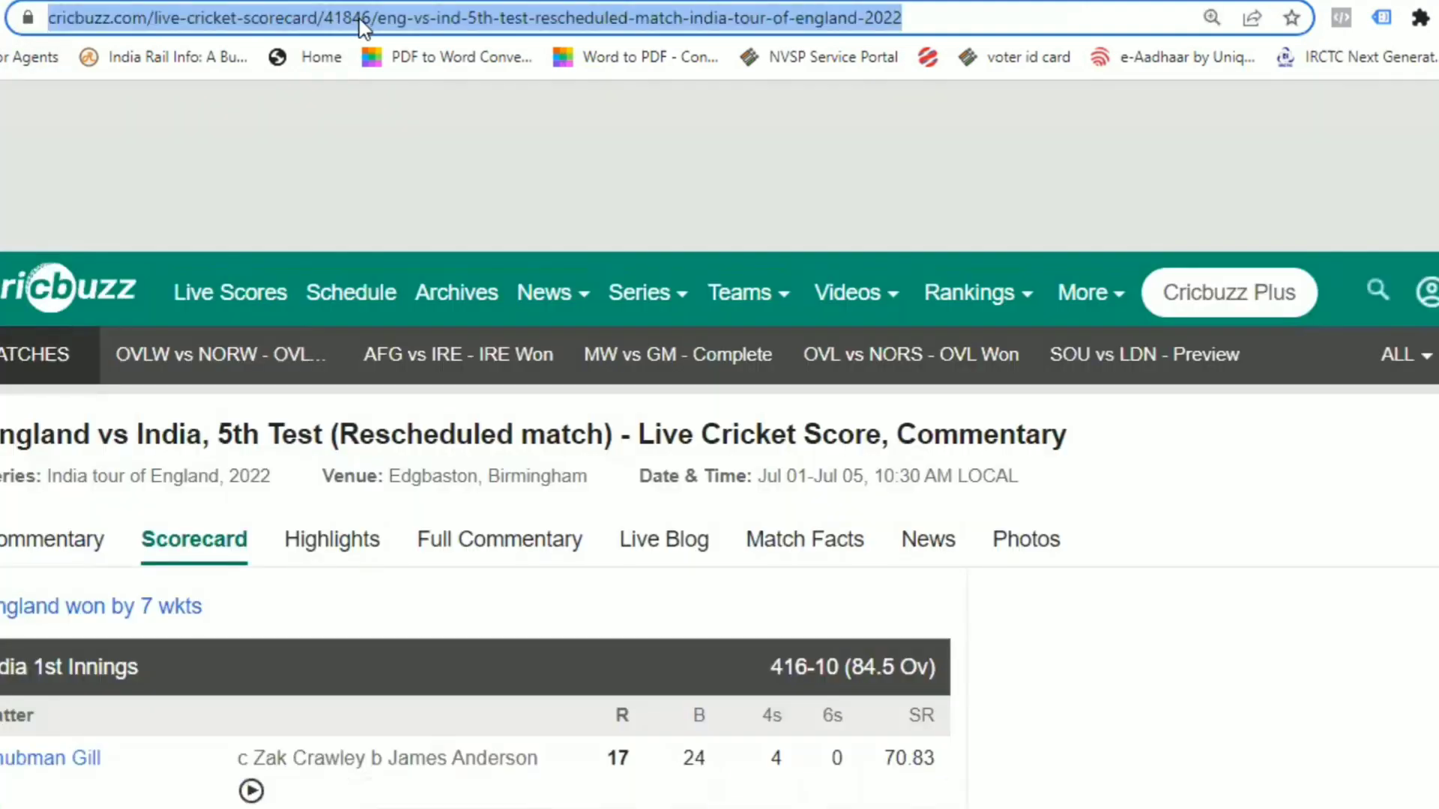
click(153, 18)
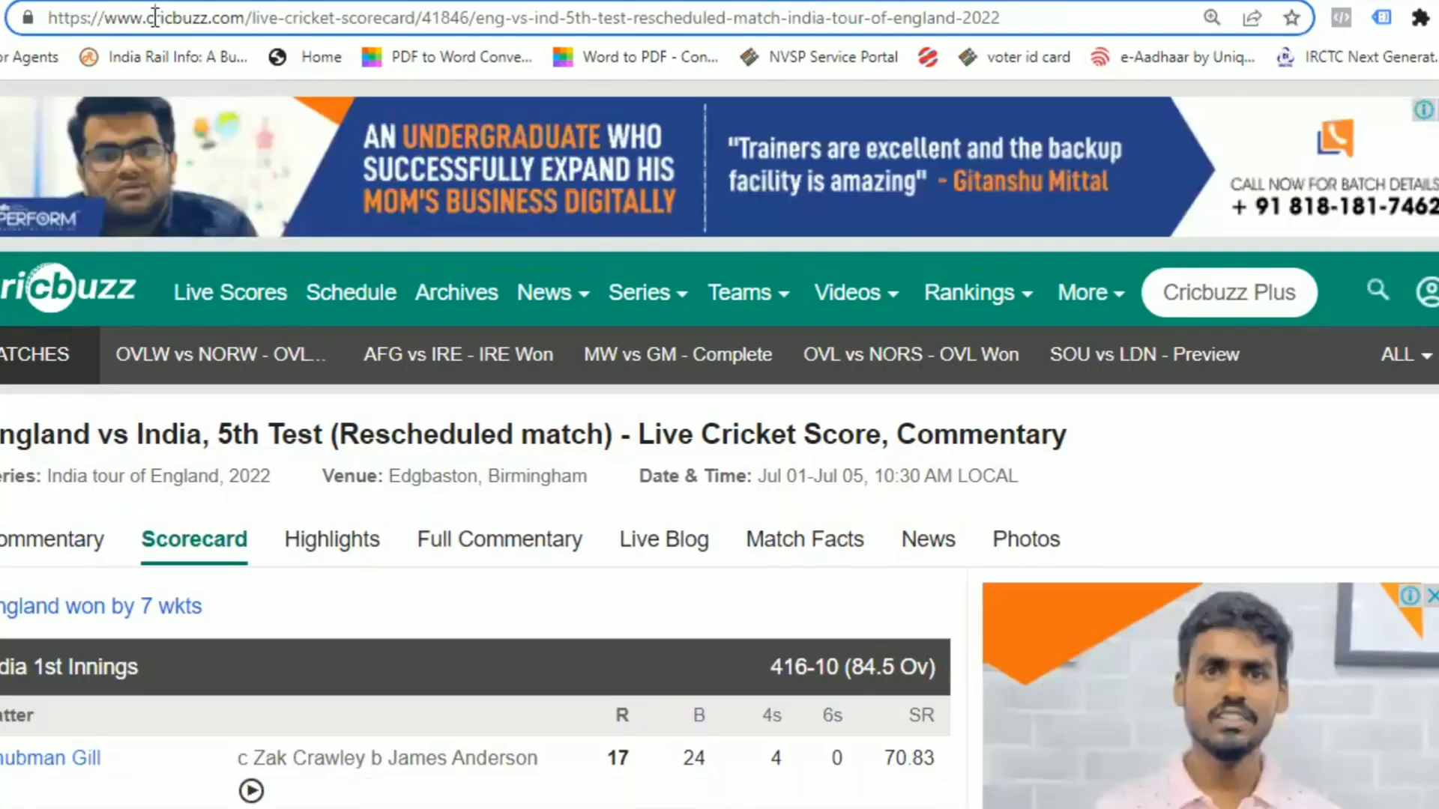
drag(252, 18, 25, 17)
key(ctrl+c)
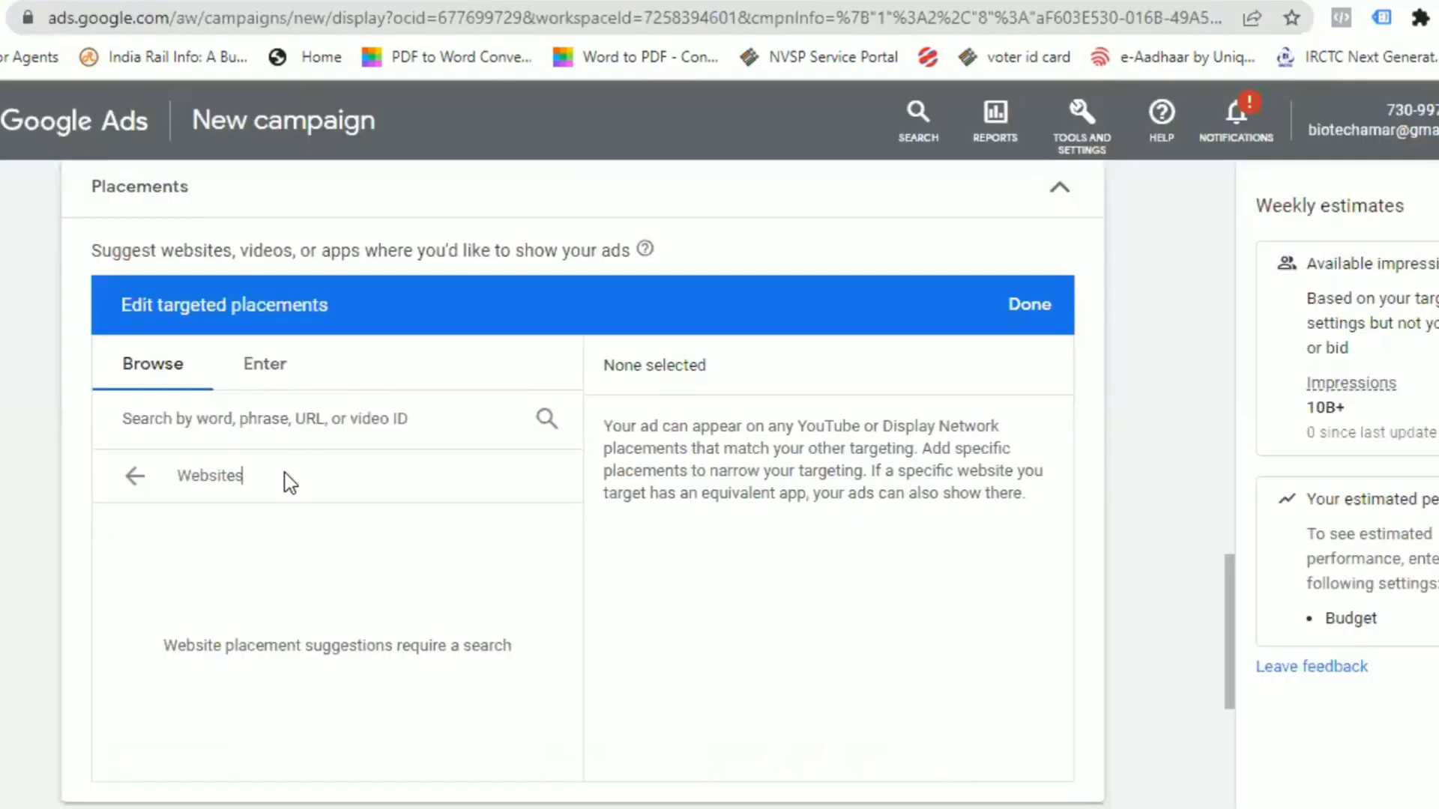
click(300, 419)
key(ctrl+v)
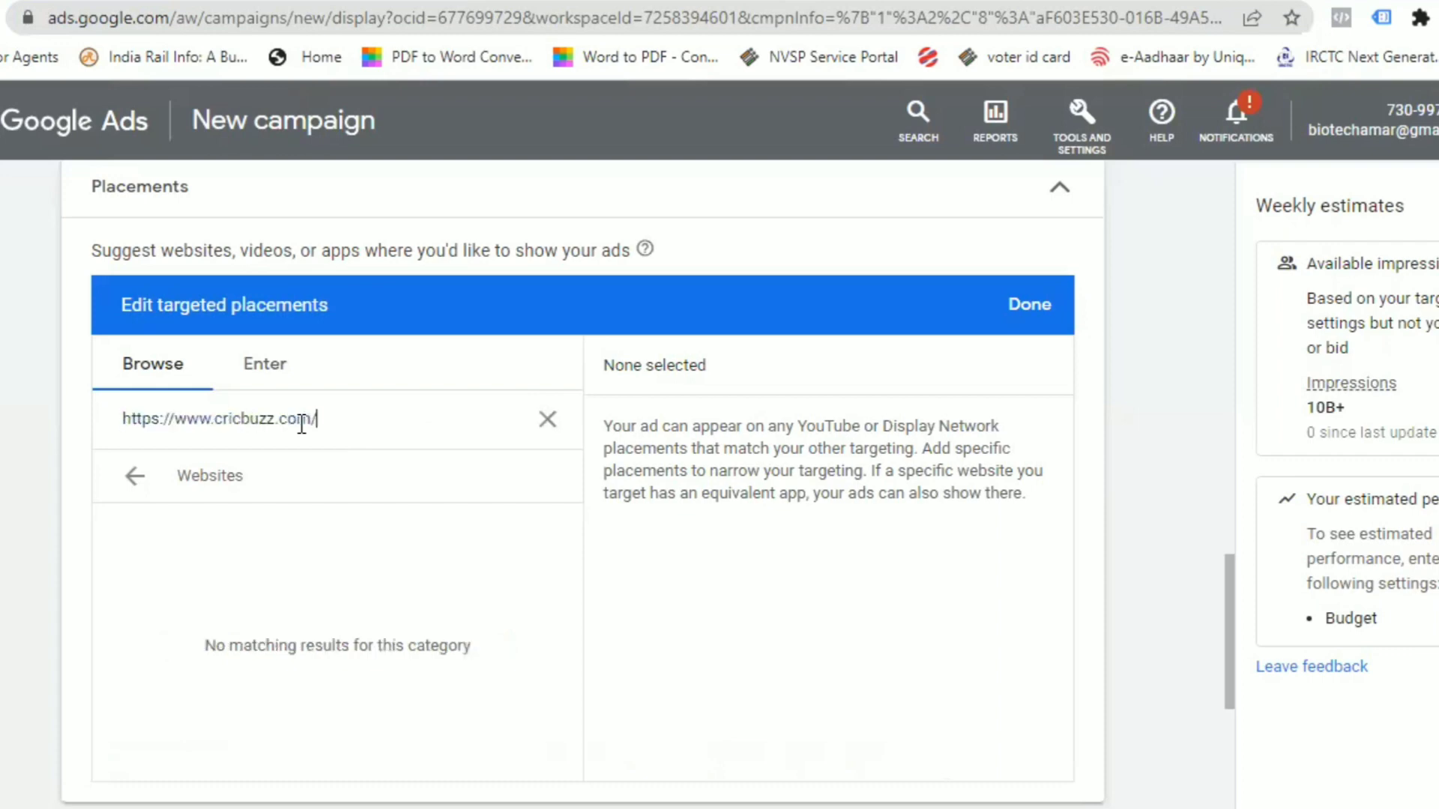
Replace the website placement search with the keyword cricbuzz
drag(334, 421, 9, 412)
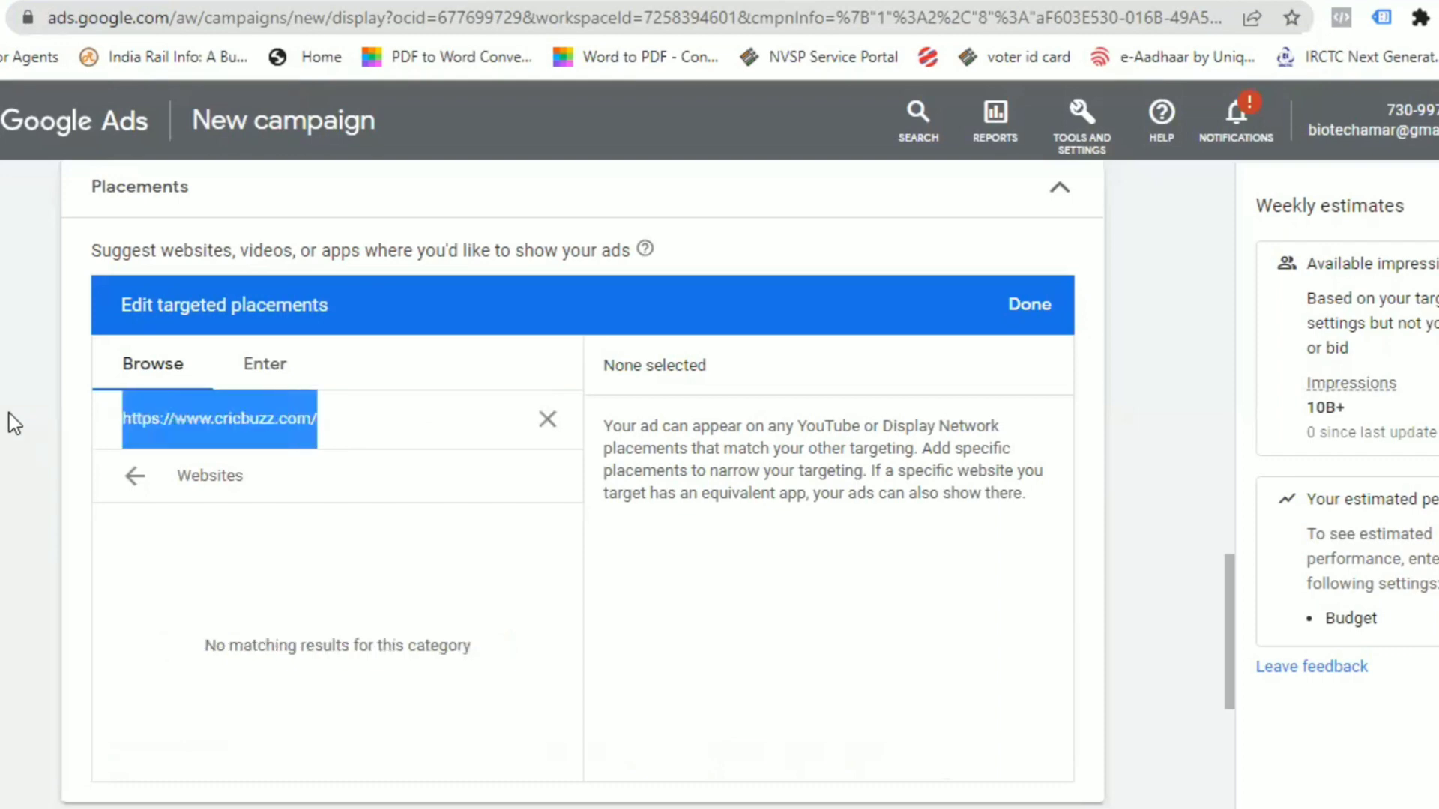
text(cric)
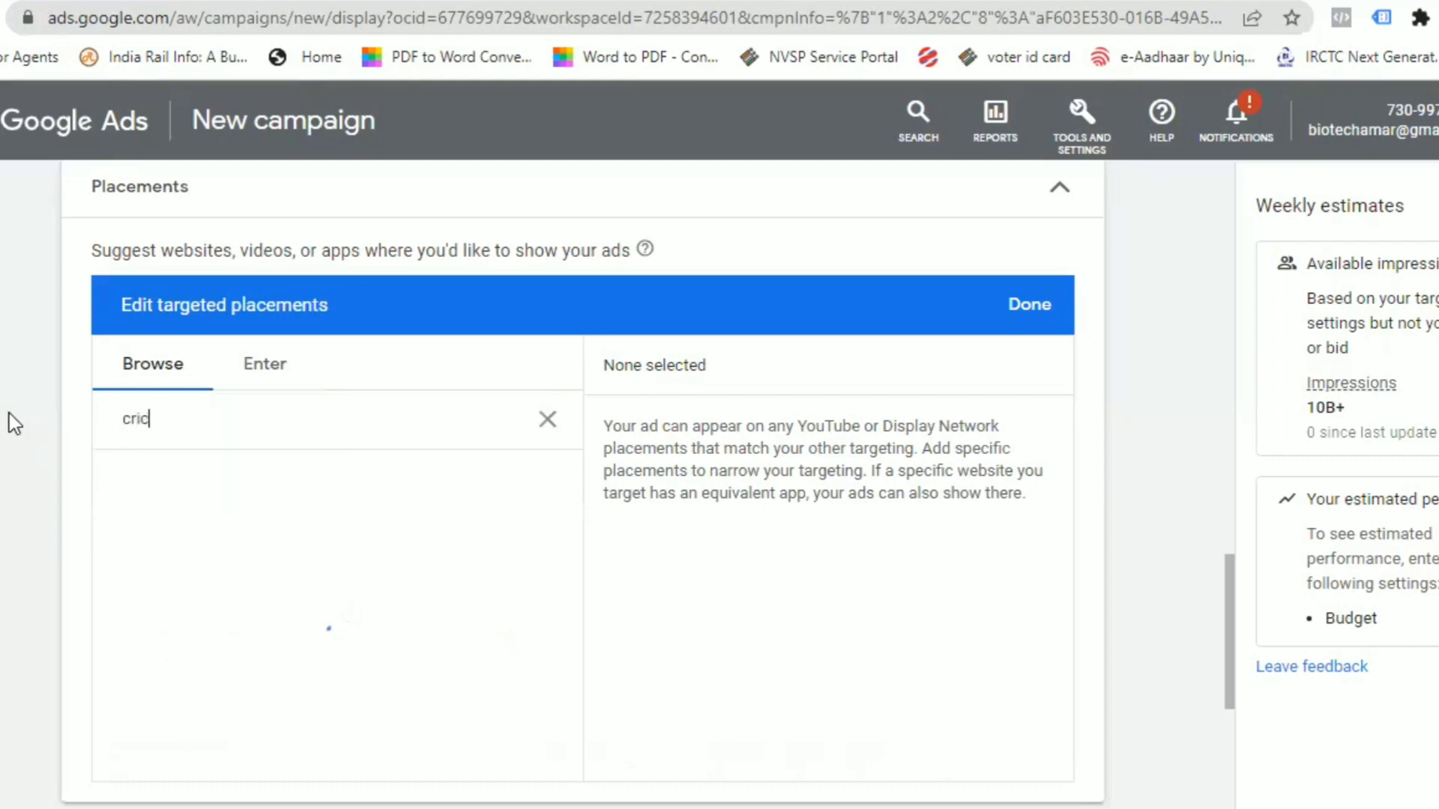
text(buzz)
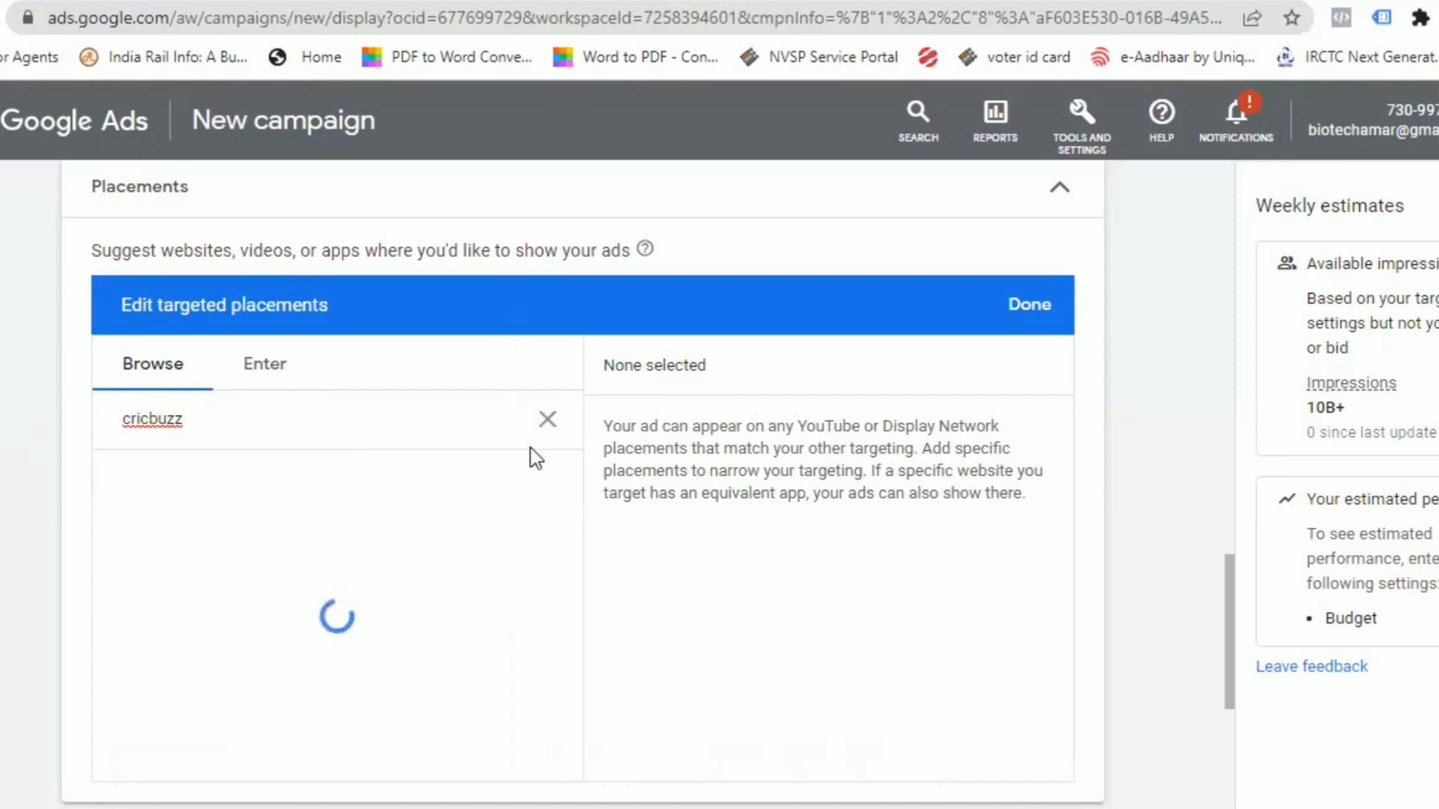
Try to add the full Cricbuzz England vs India 5th Test scorecard URL as a manually entered placement
click(260, 372)
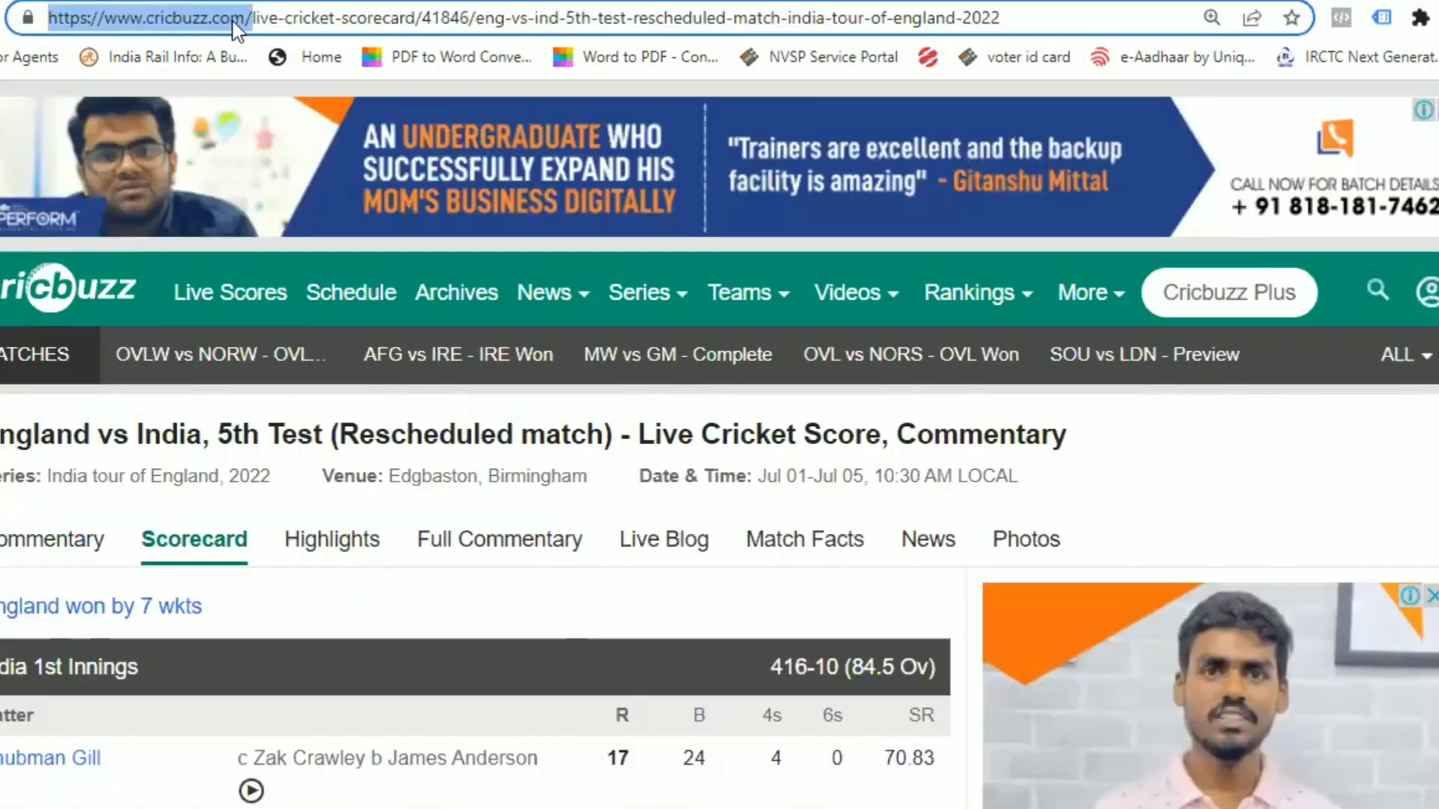
triple_click(233, 21)
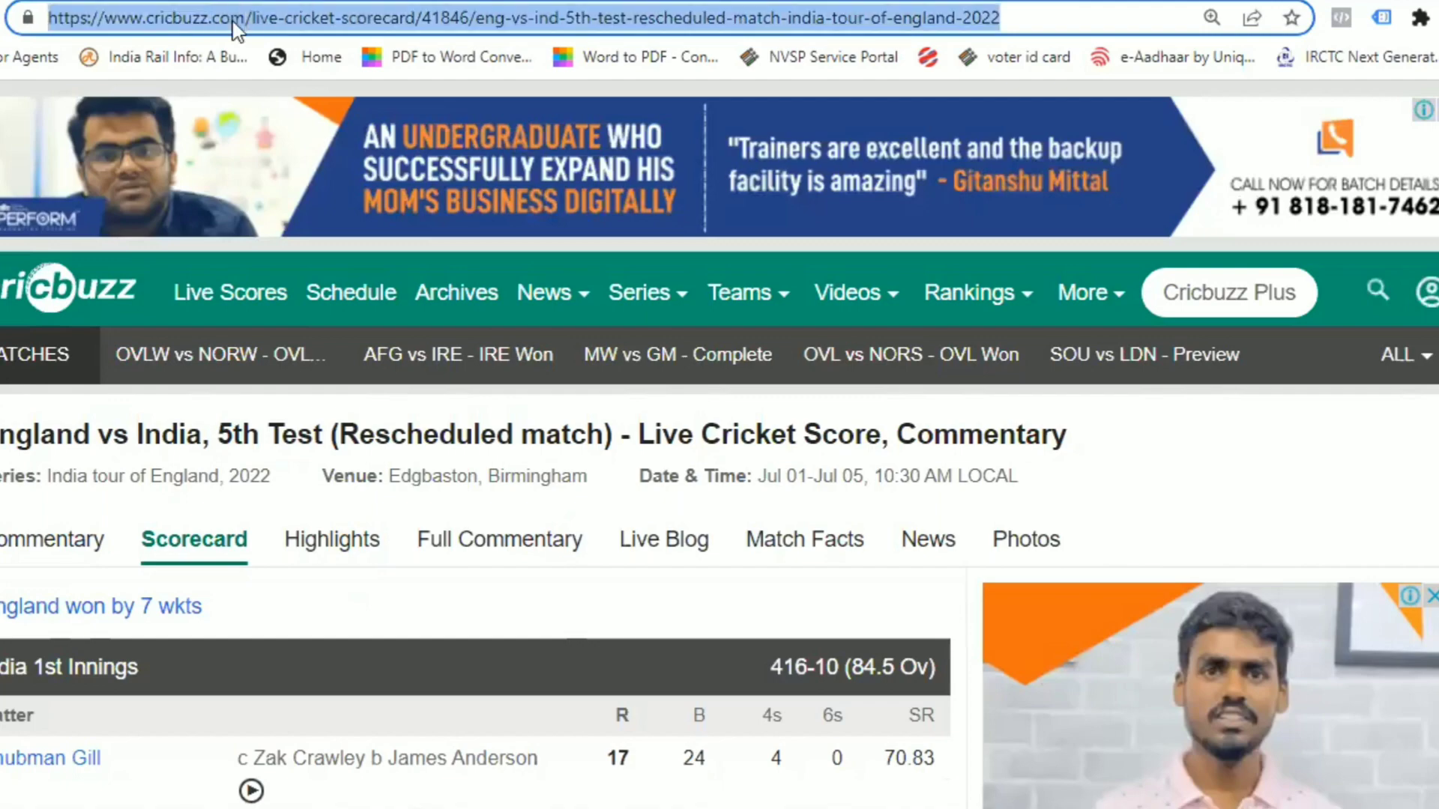
key(ctrl+c)
key(ctrl+Tab)
key(ctrl+Tab)
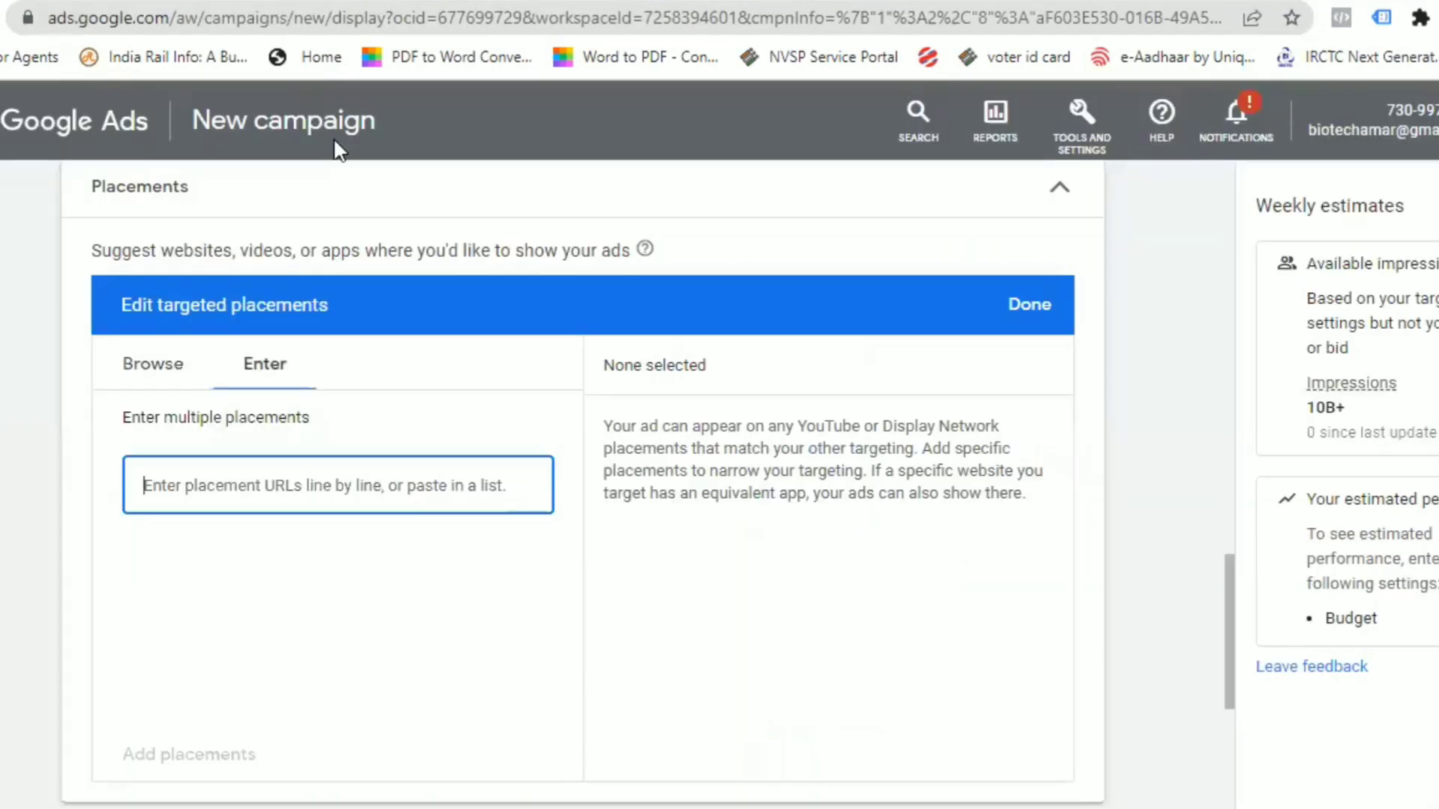
key(ctrl+v)
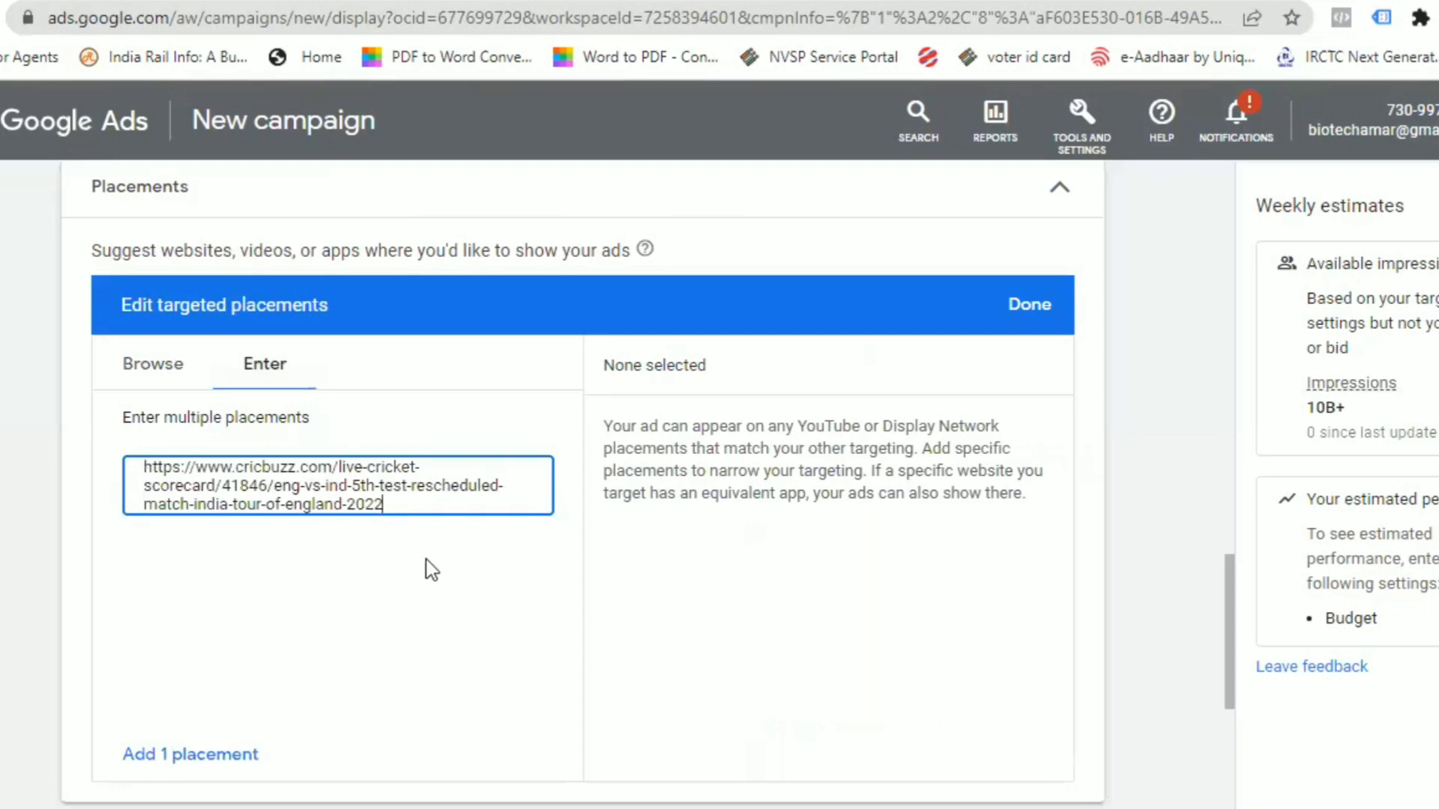
key(Return)
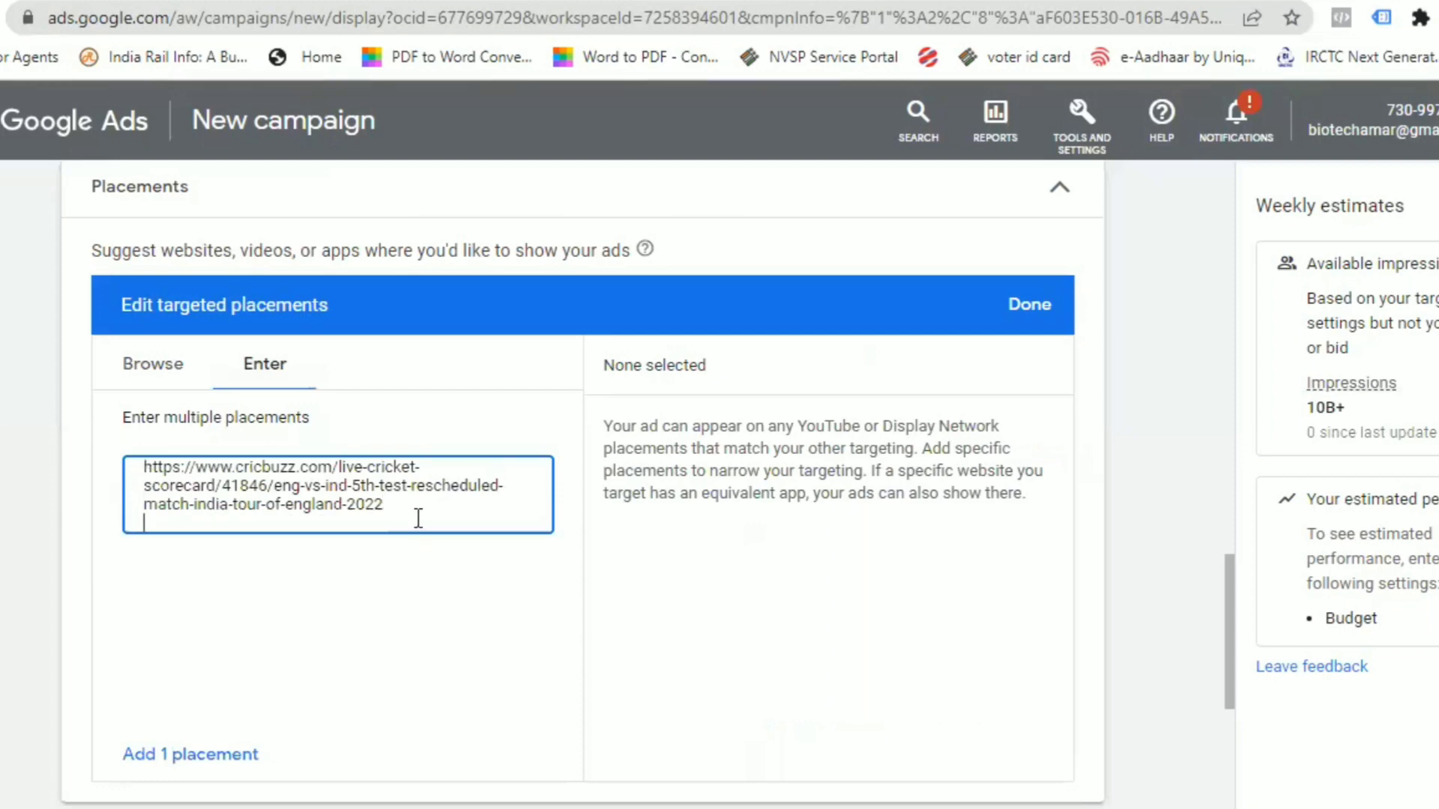
click(199, 756)
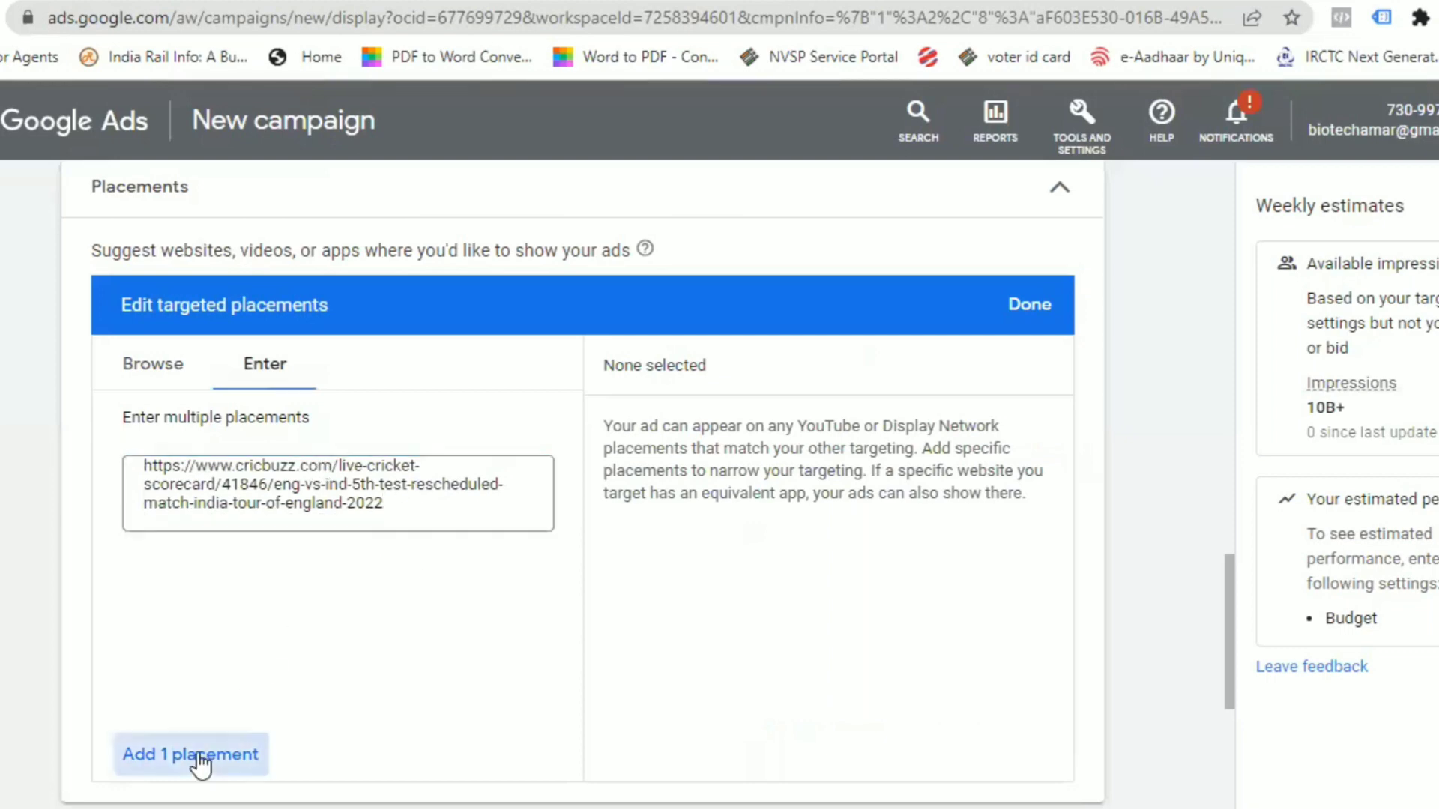
Select espncricinfo.com from the cricbuzz website suggestions as a targeted placement and clear the search text
click(170, 365)
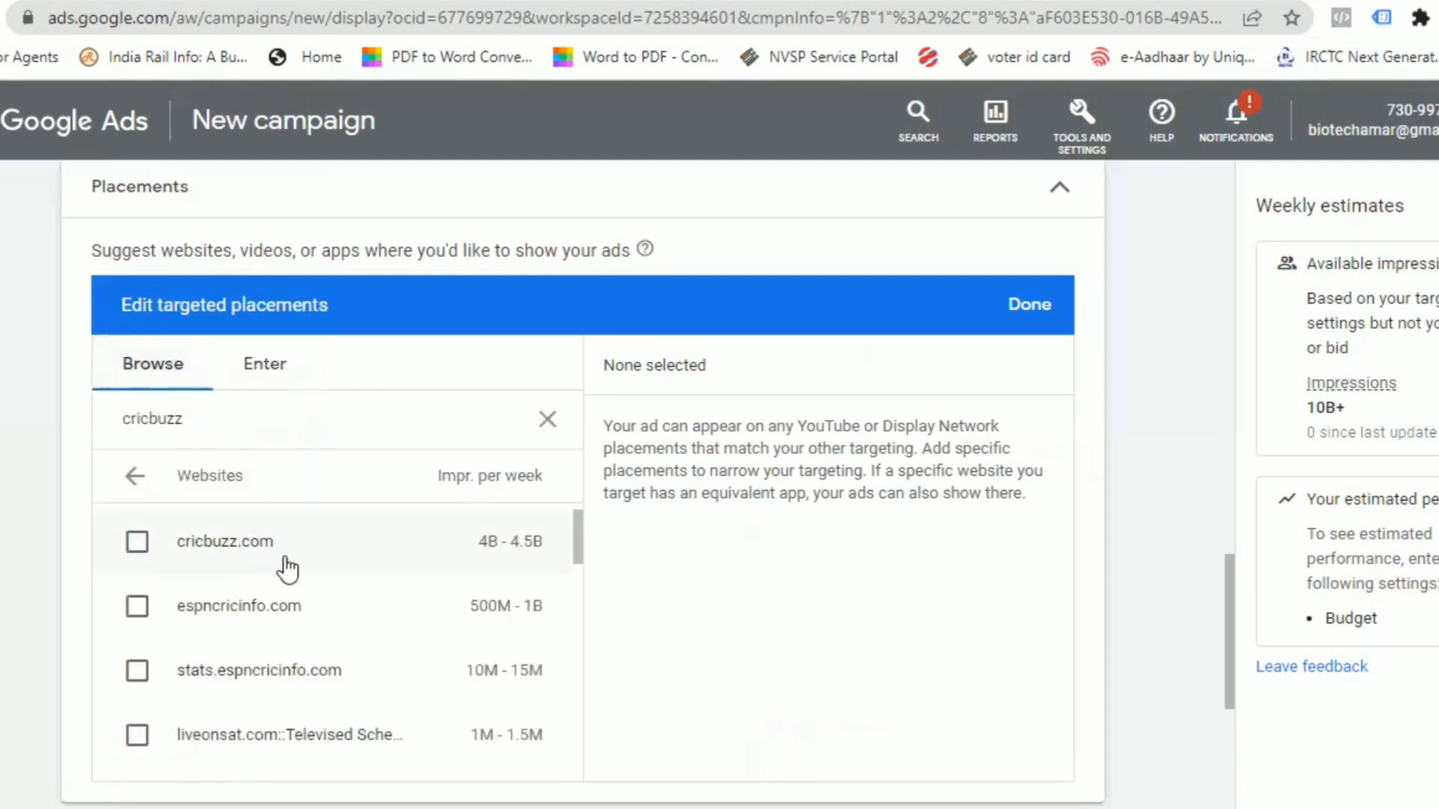
click(291, 616)
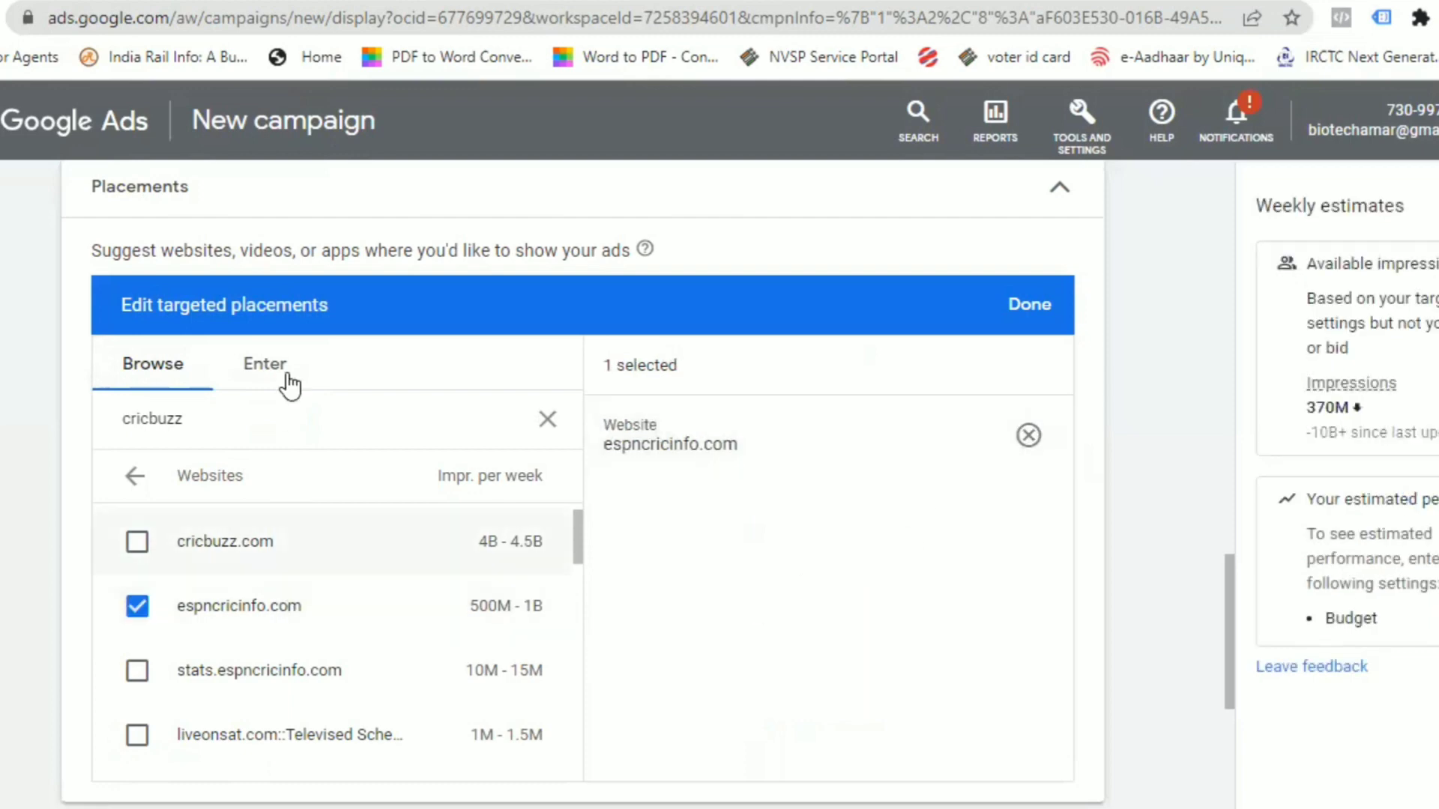
click(548, 419)
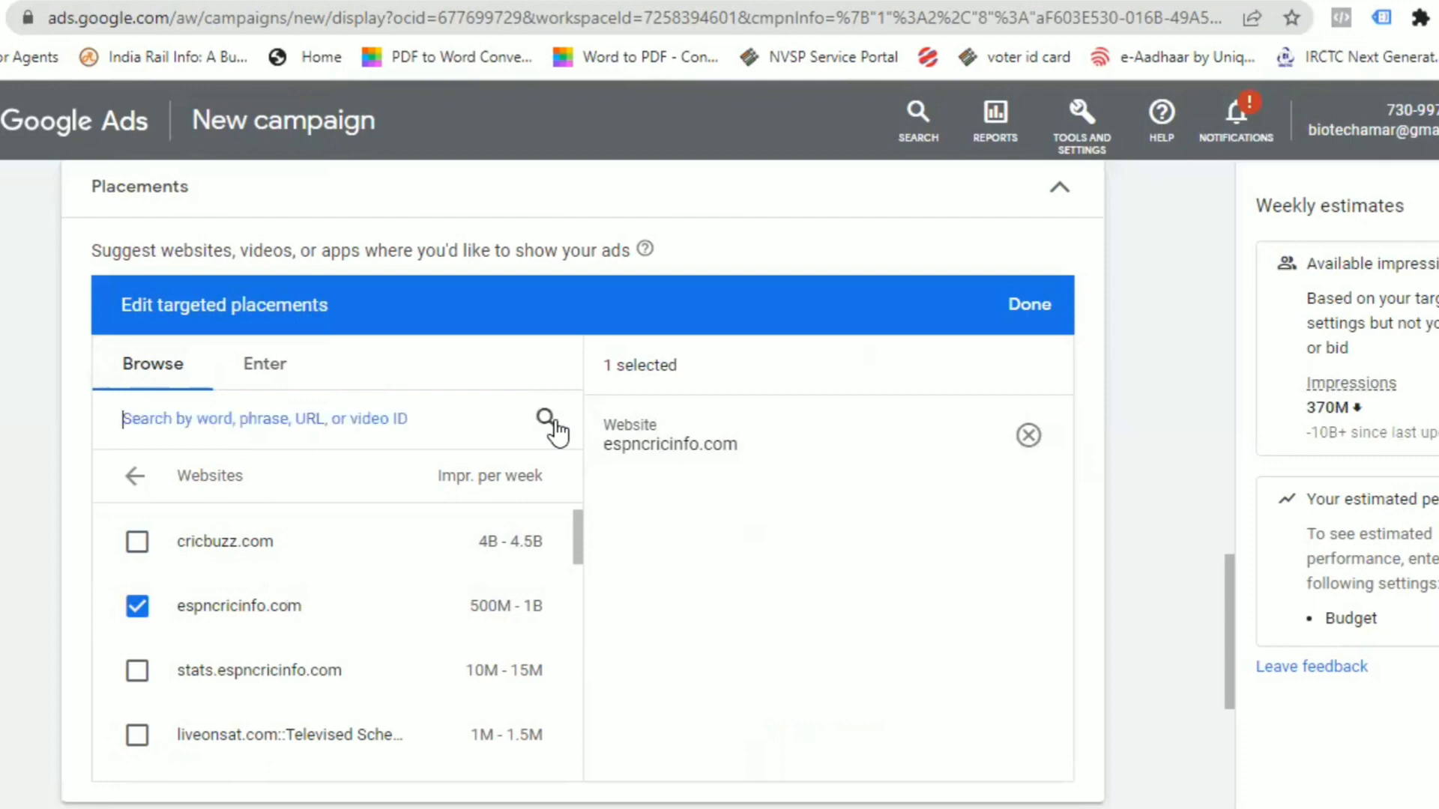
Look through the YouTube channels, YouTube videos and Apps placement categories
click(135, 480)
click(214, 537)
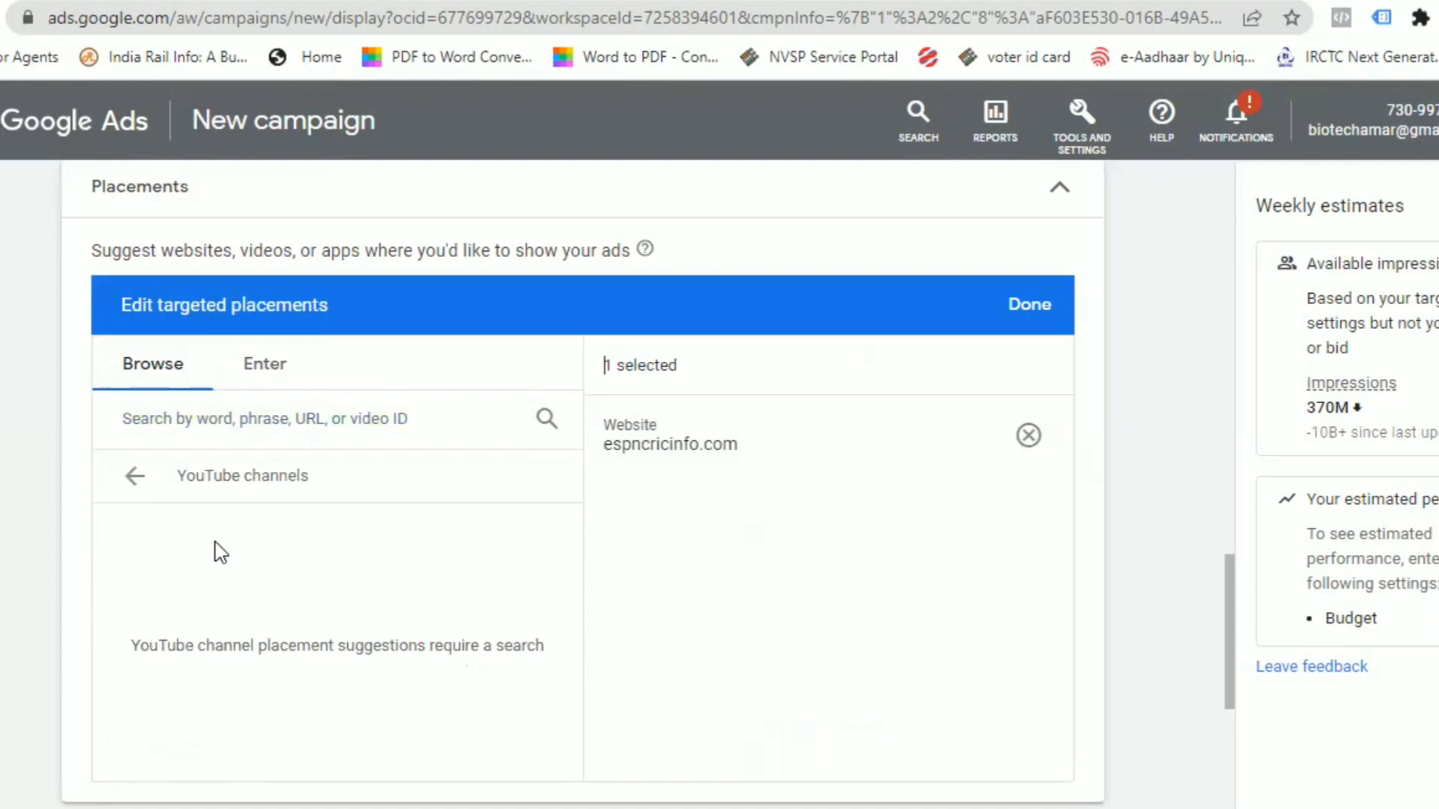
click(129, 475)
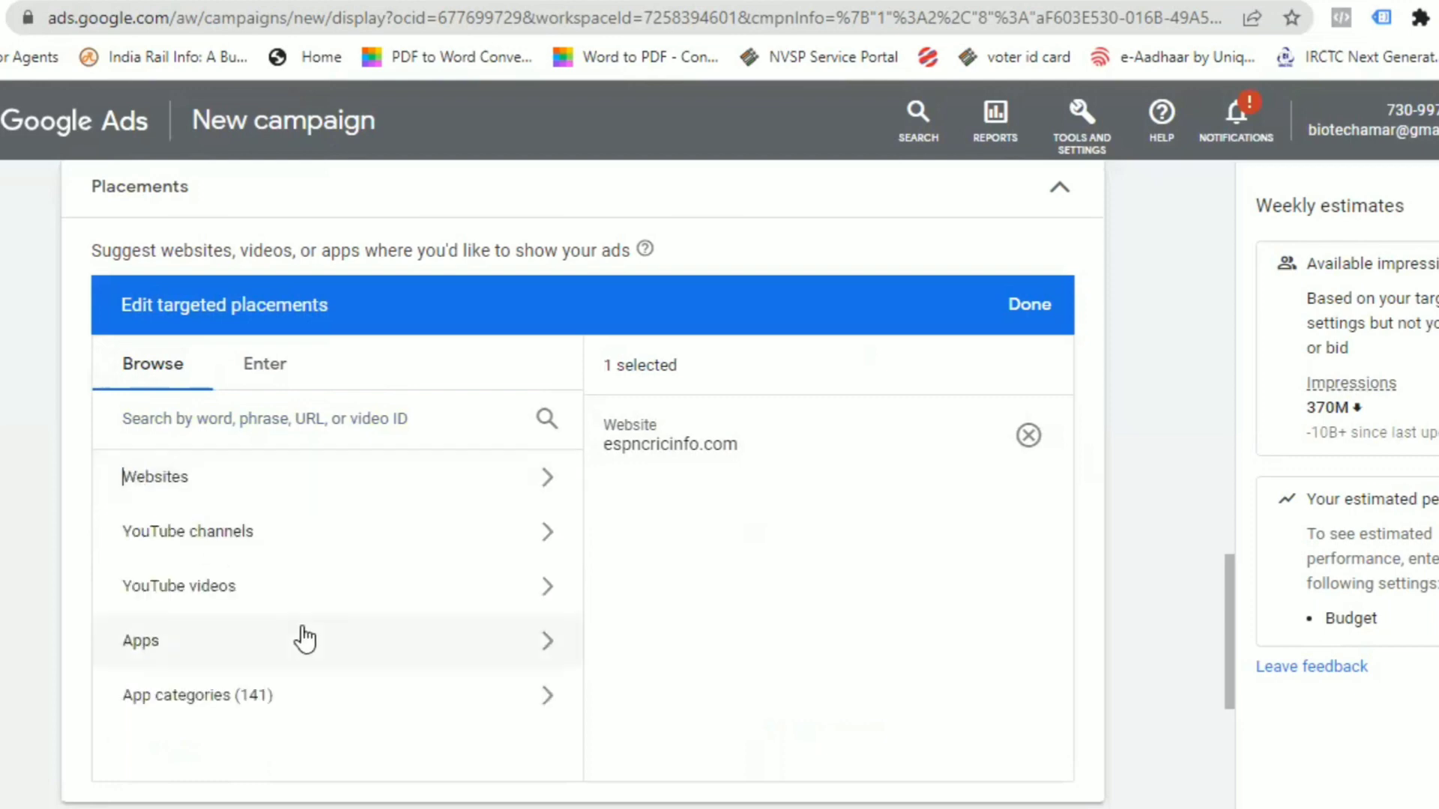
click(276, 597)
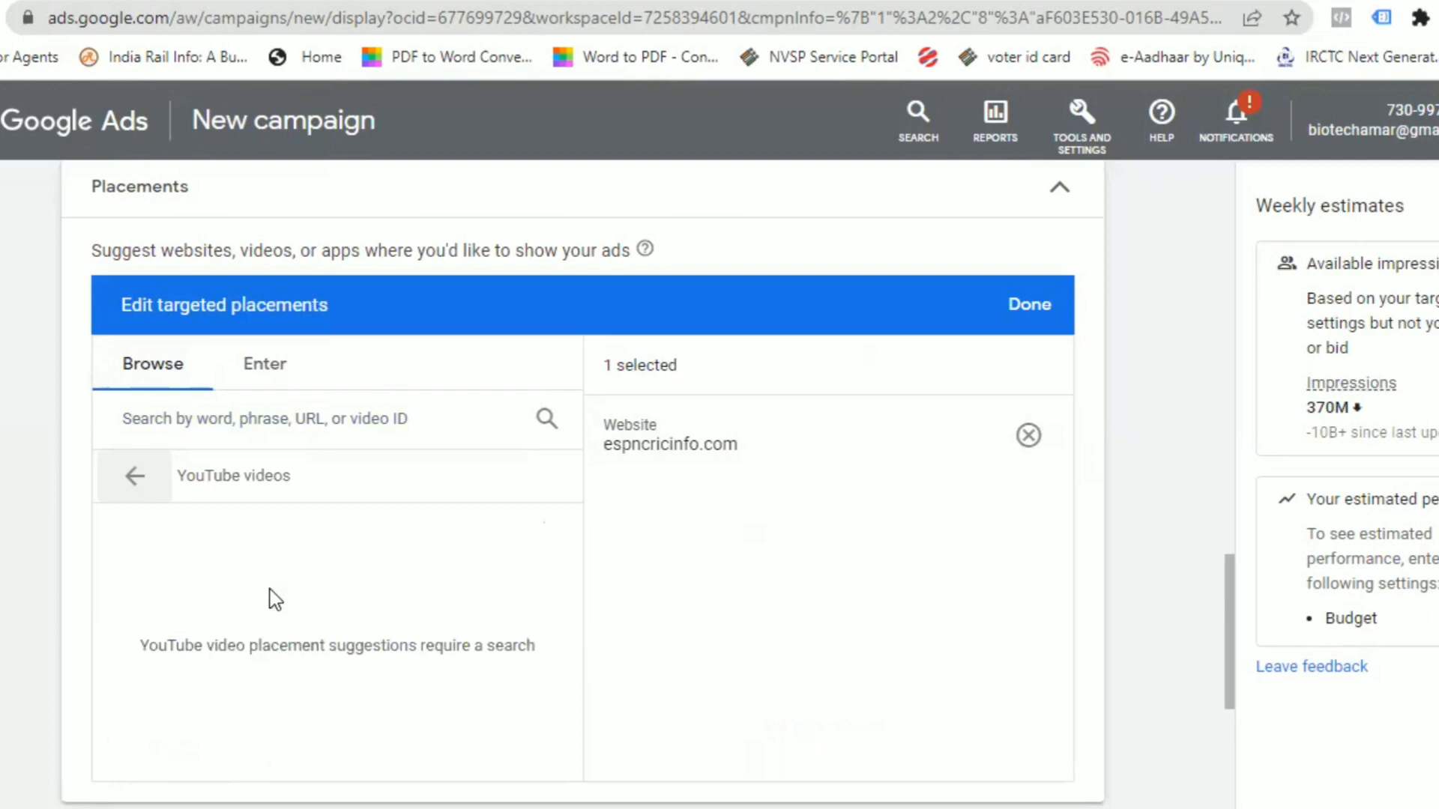
click(135, 487)
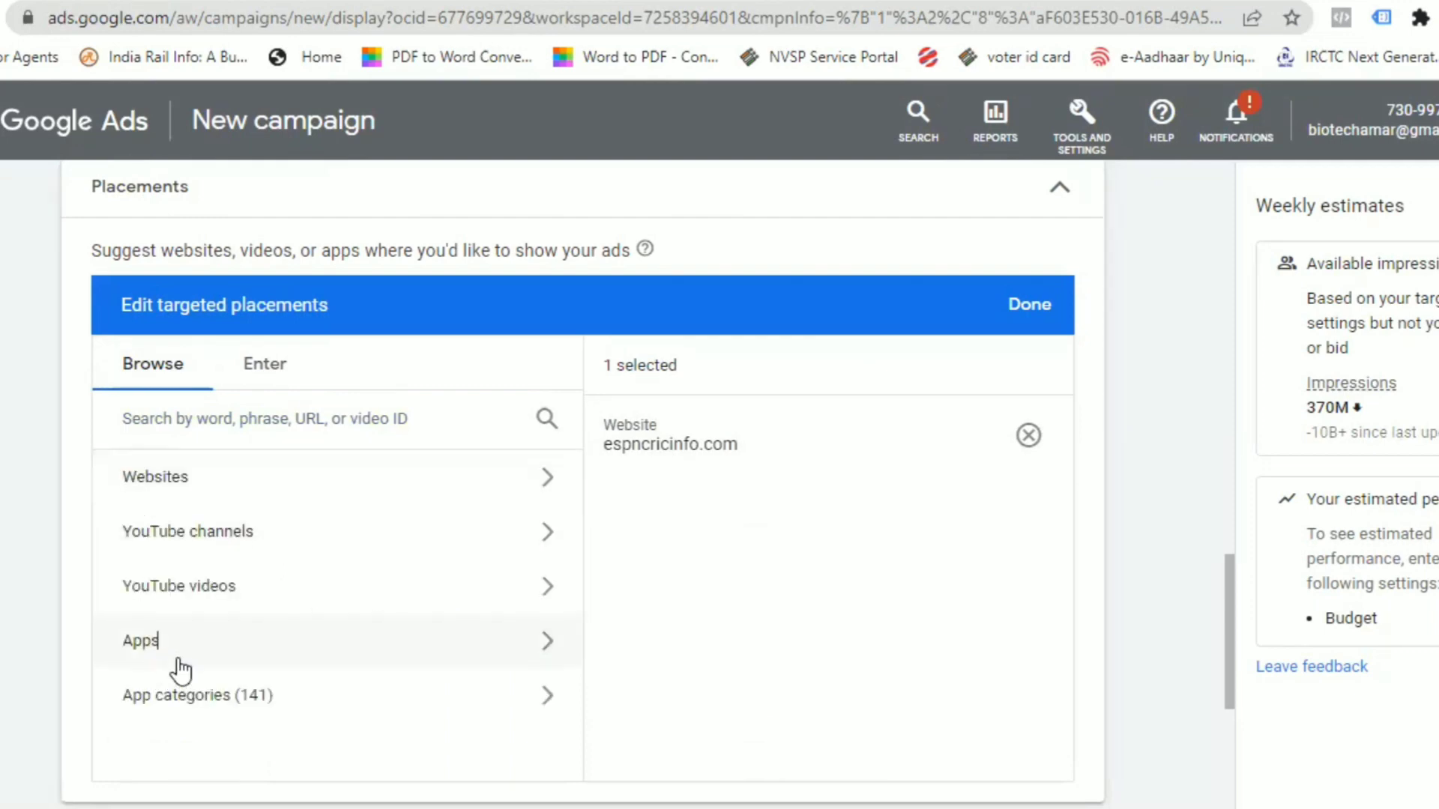
click(133, 649)
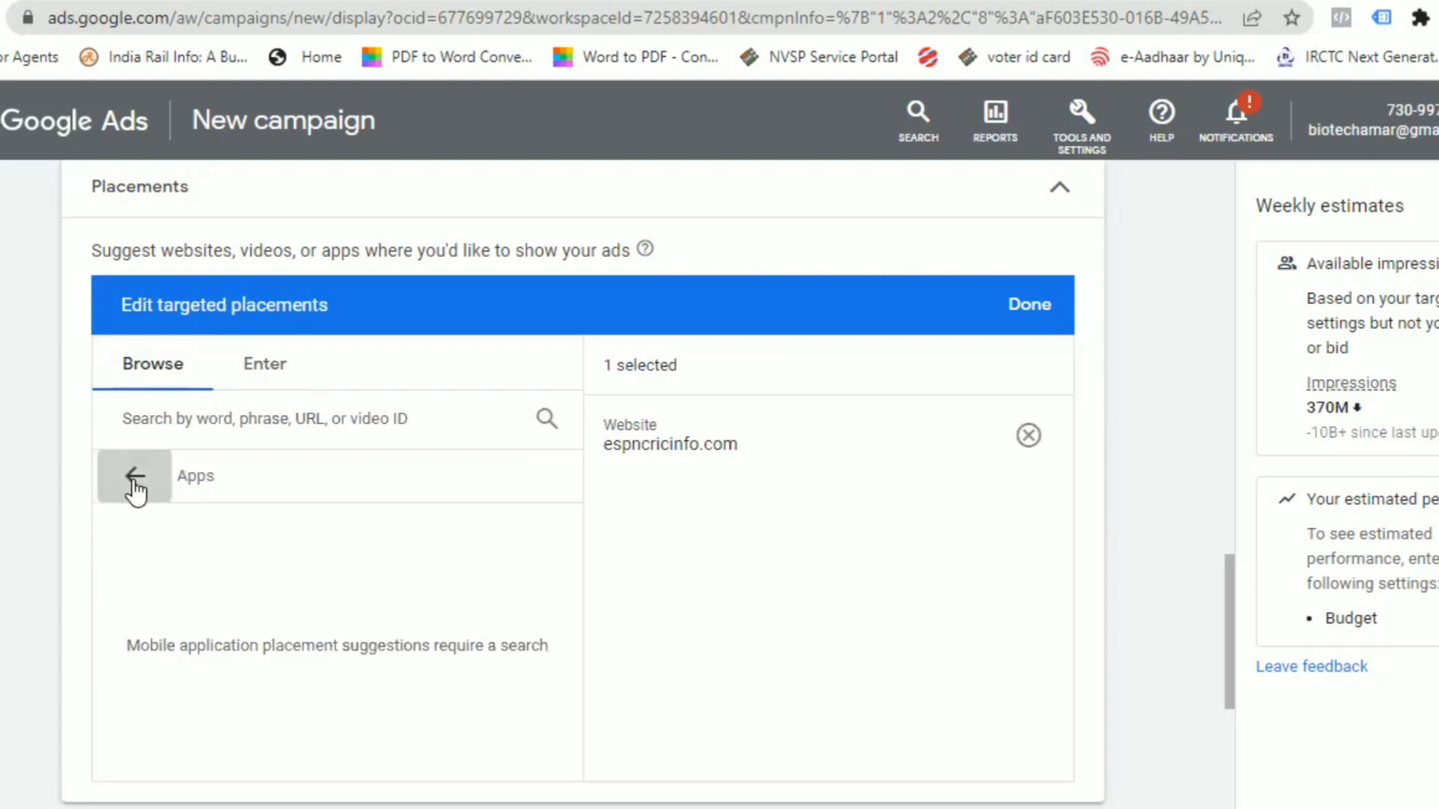
click(134, 488)
Add Health & Fitness from the Apple App Store app categories to the targeted placements
click(211, 694)
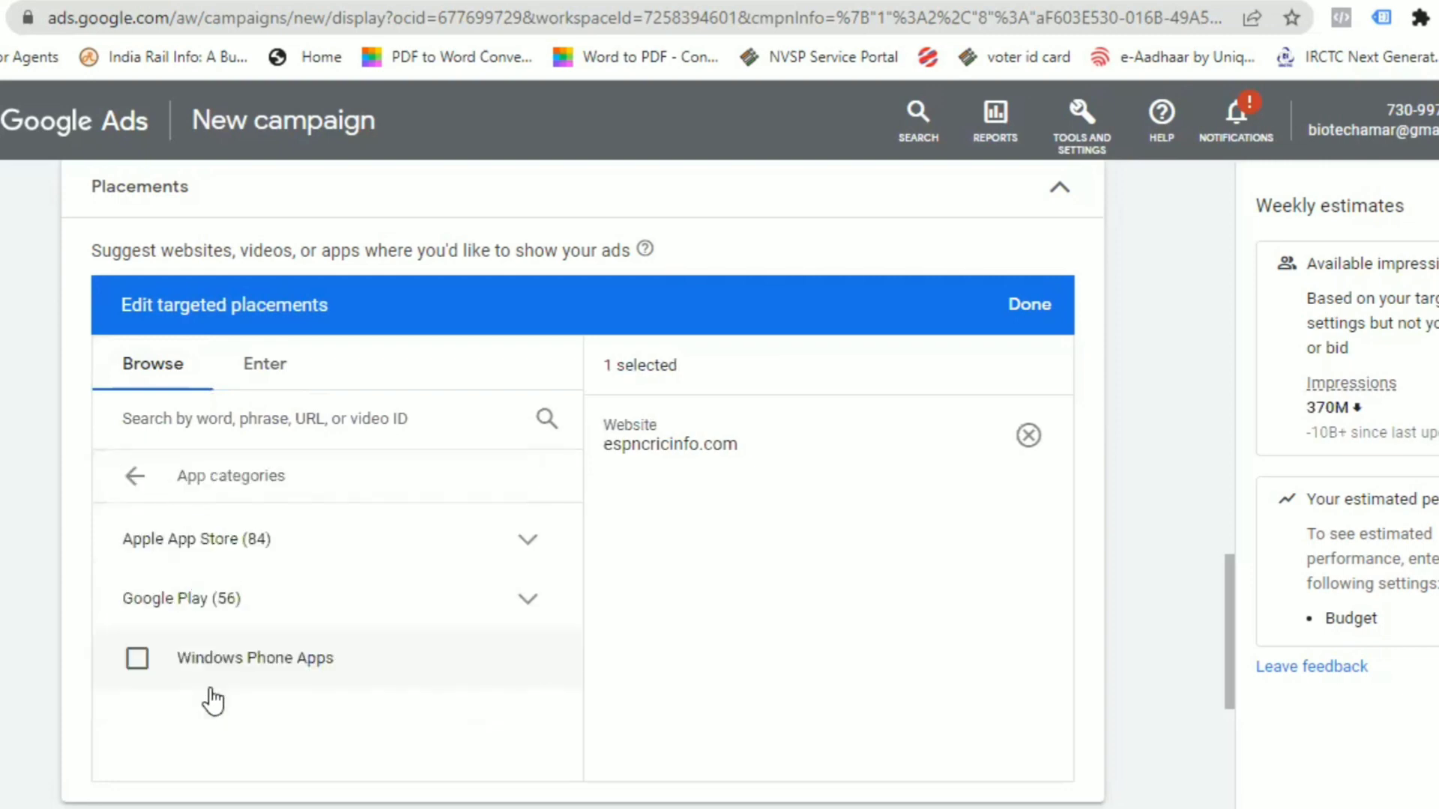
click(528, 540)
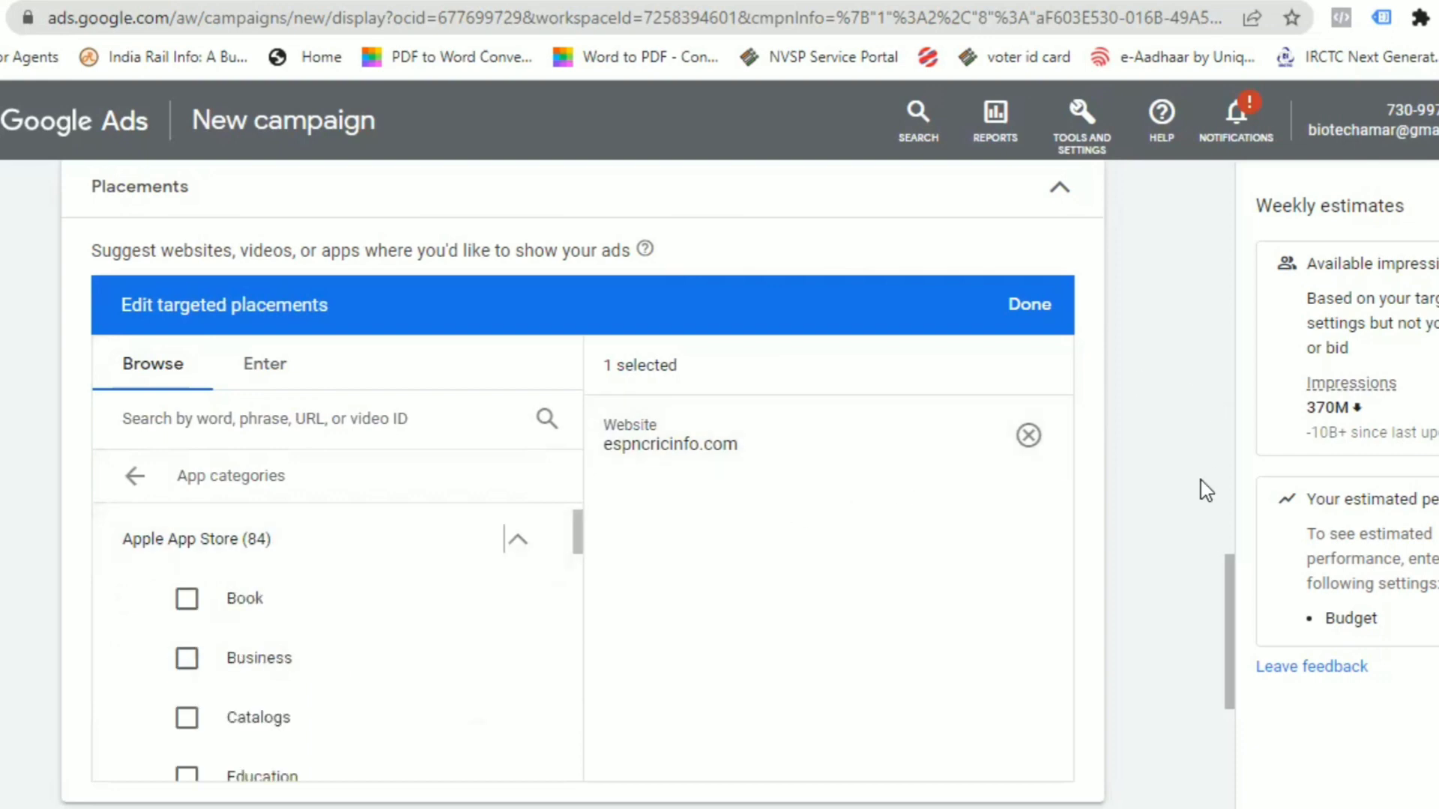
drag(1235, 595, 1211, 648)
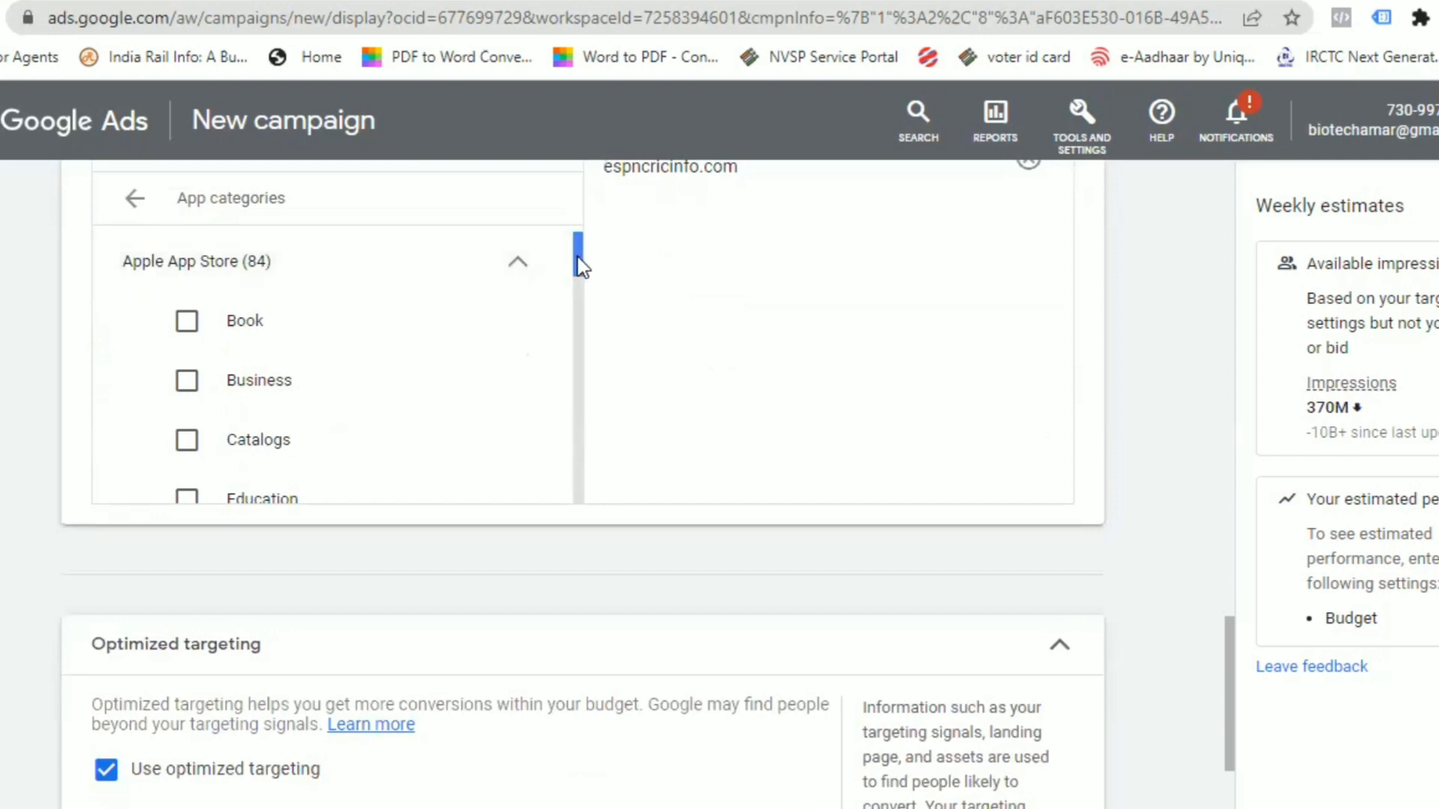
mouse_move(573, 260)
mouse_down()
mouse_move(550, 351)
mouse_move(547, 334)
mouse_up()
click(329, 333)
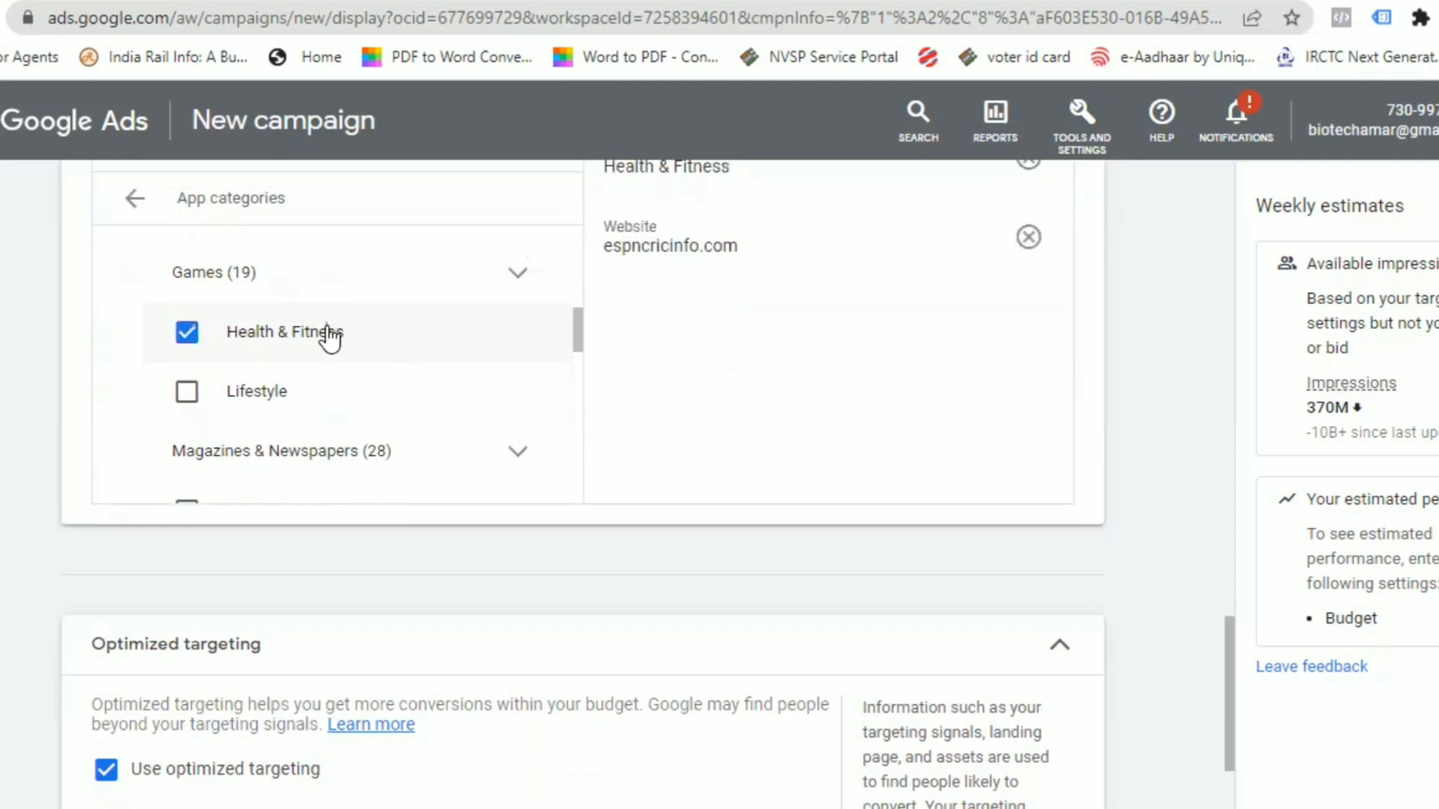
drag(579, 334, 591, 210)
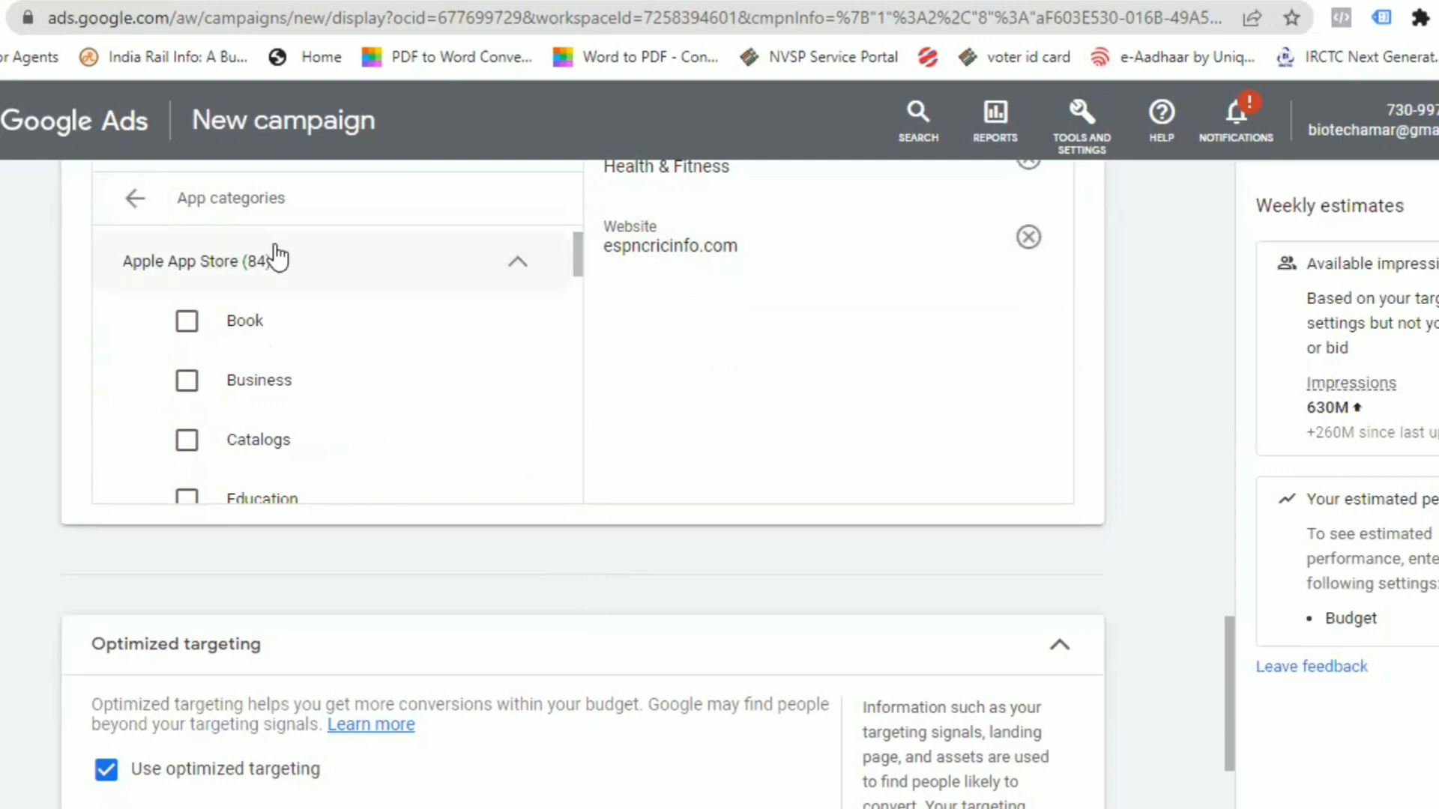